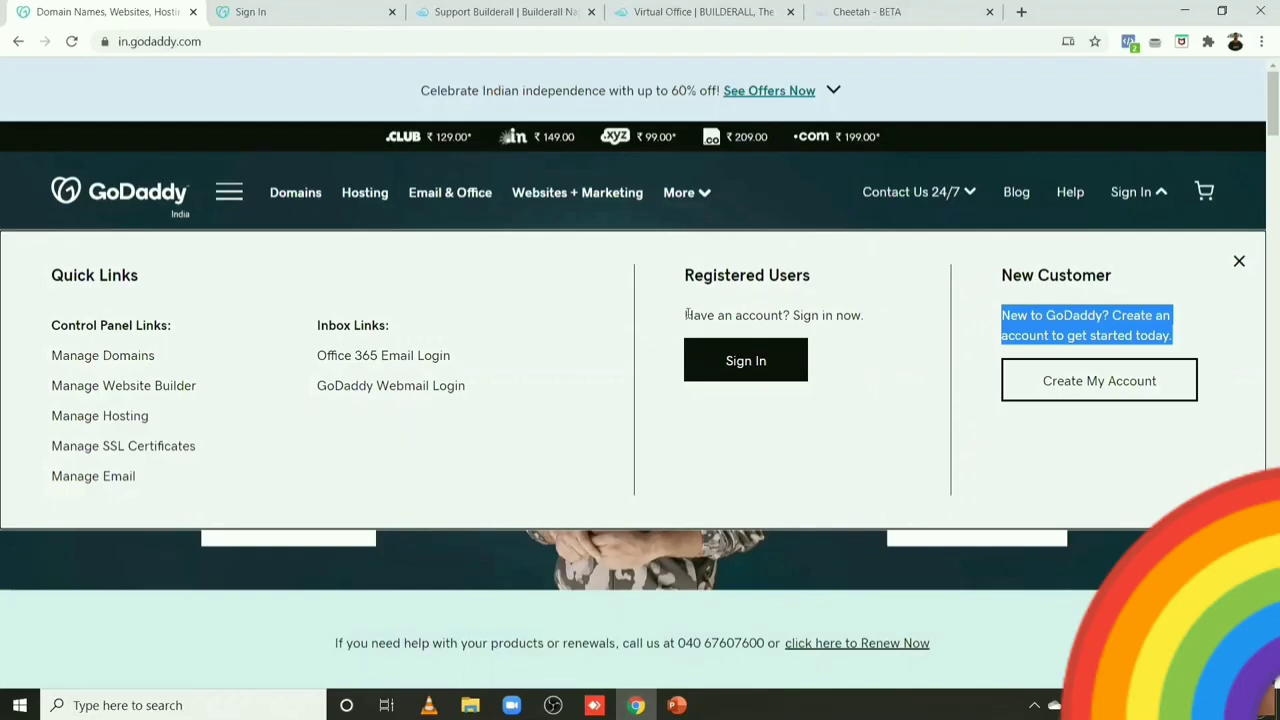
# Step: Sign in to the existing GoDaddy account, then choose Start Shopping from the empty My Products page
pyautogui.click(687, 314)
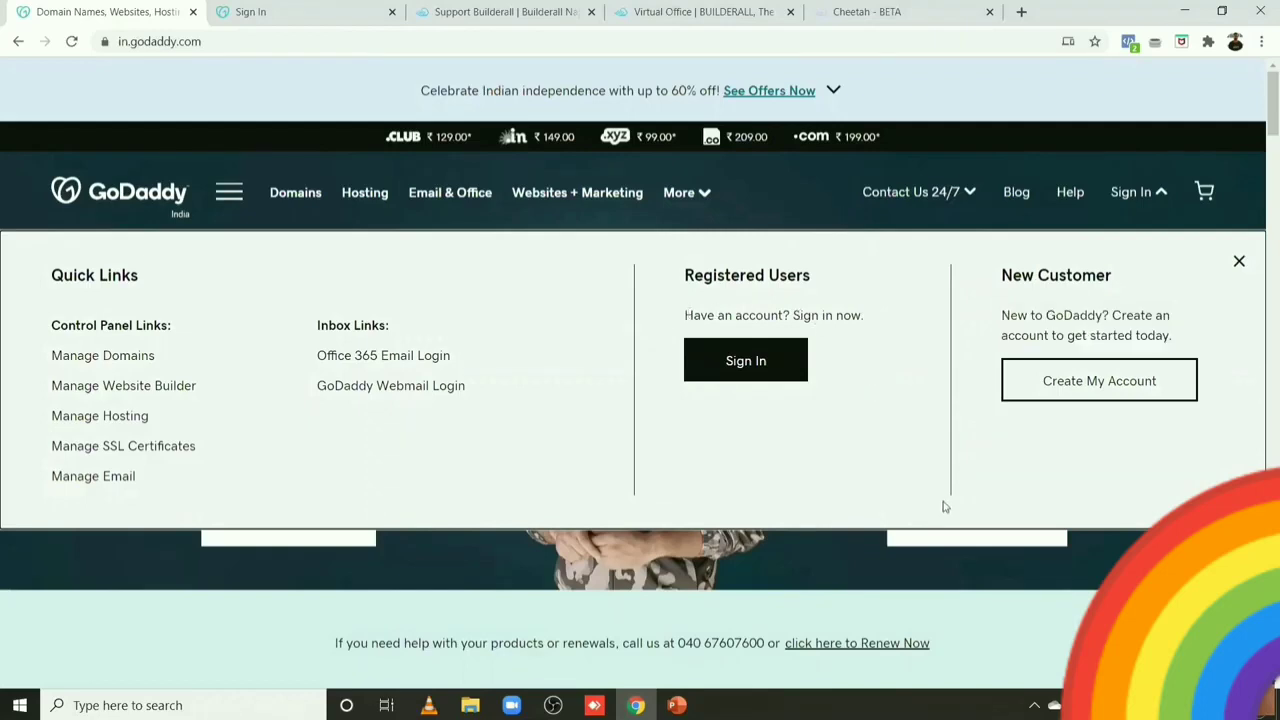
pyautogui.click(745, 363)
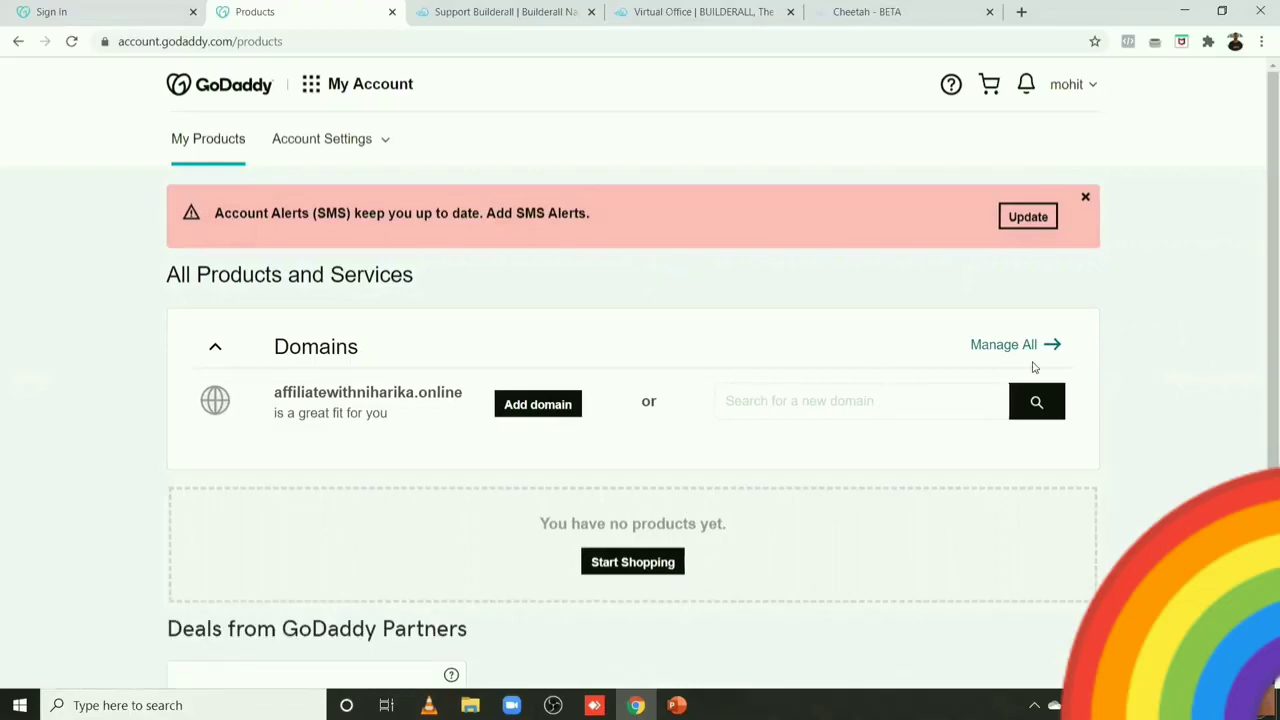
pyautogui.scroll(-1, 1260, 250)
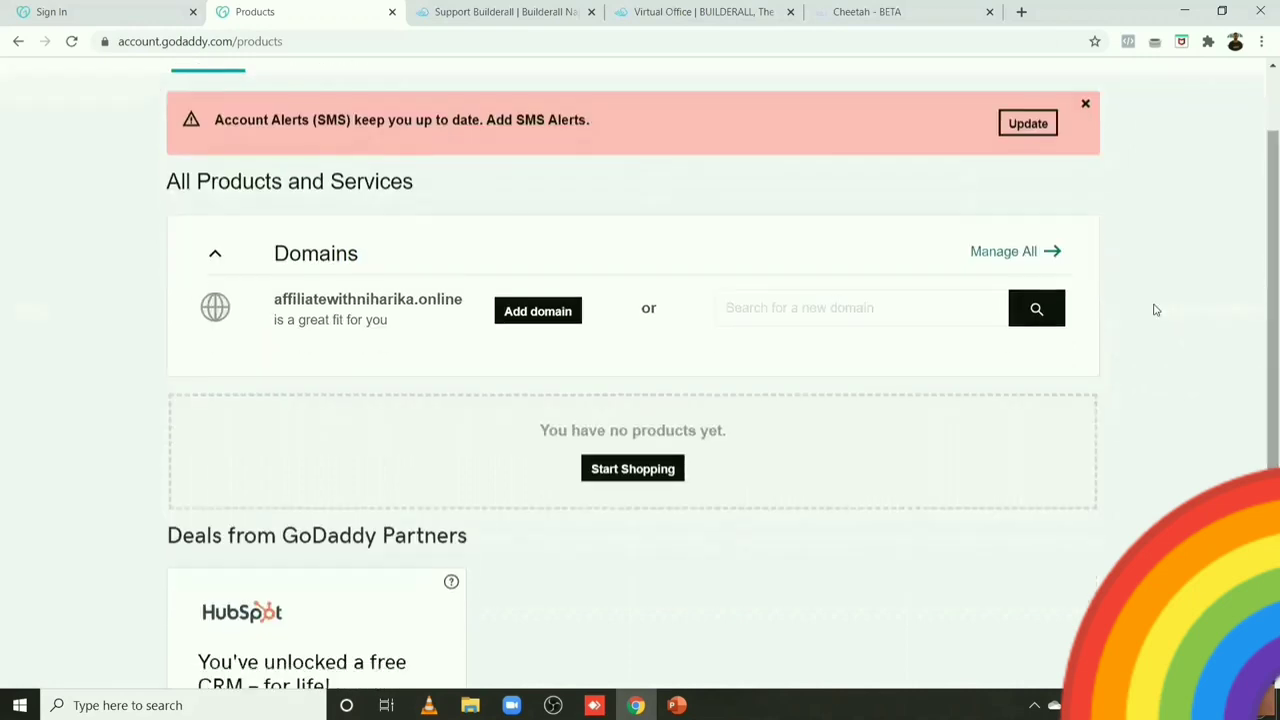
pyautogui.scroll(1, 1260, 283)
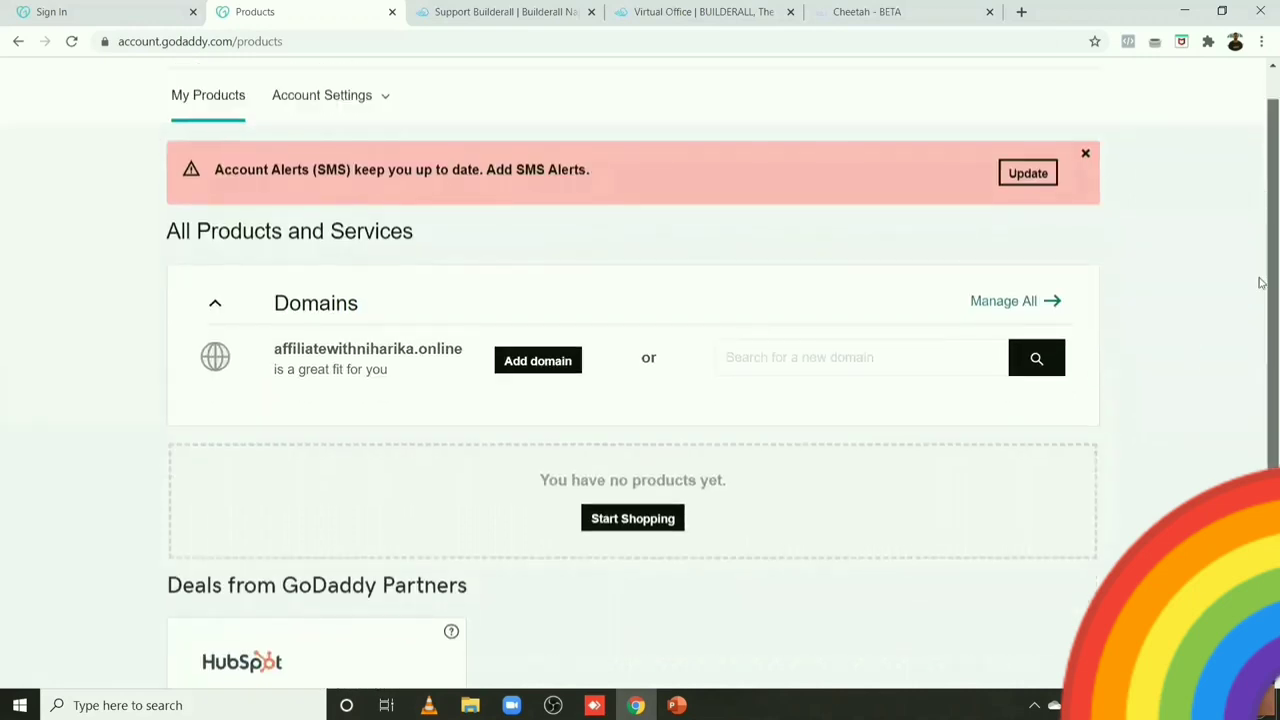
pyautogui.scroll(-2, 1260, 300)
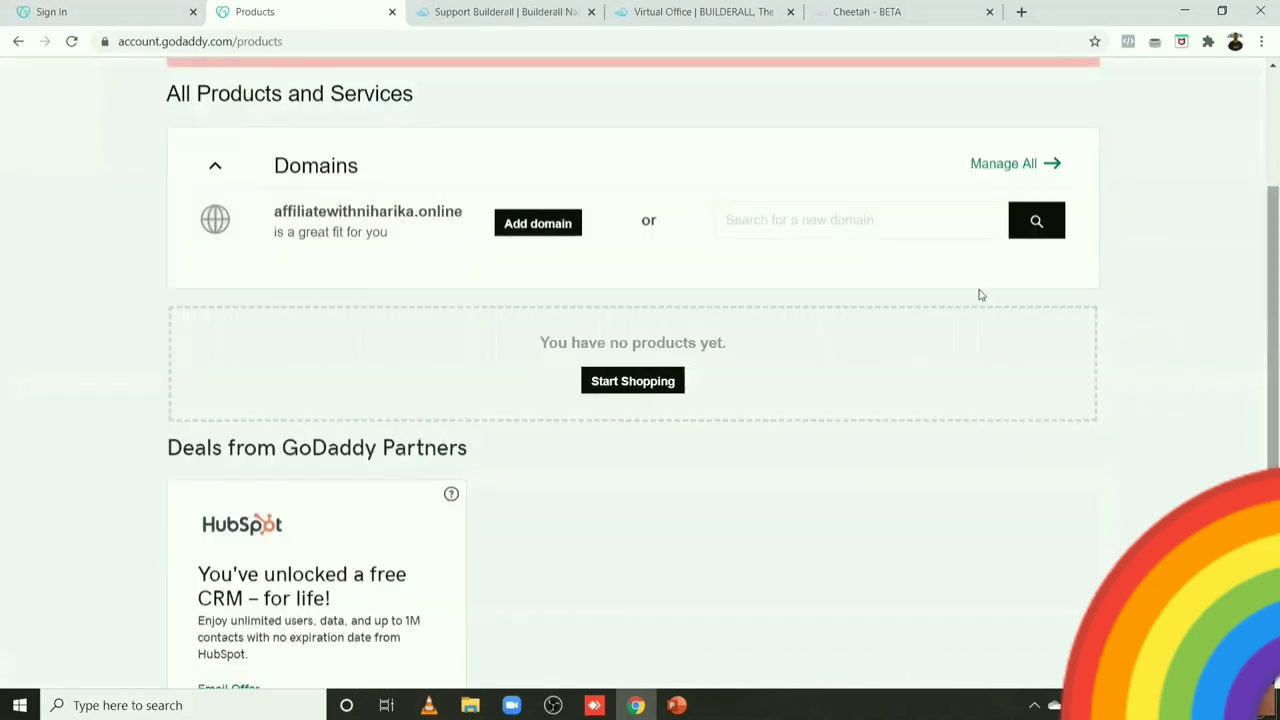
pyautogui.click(645, 392)
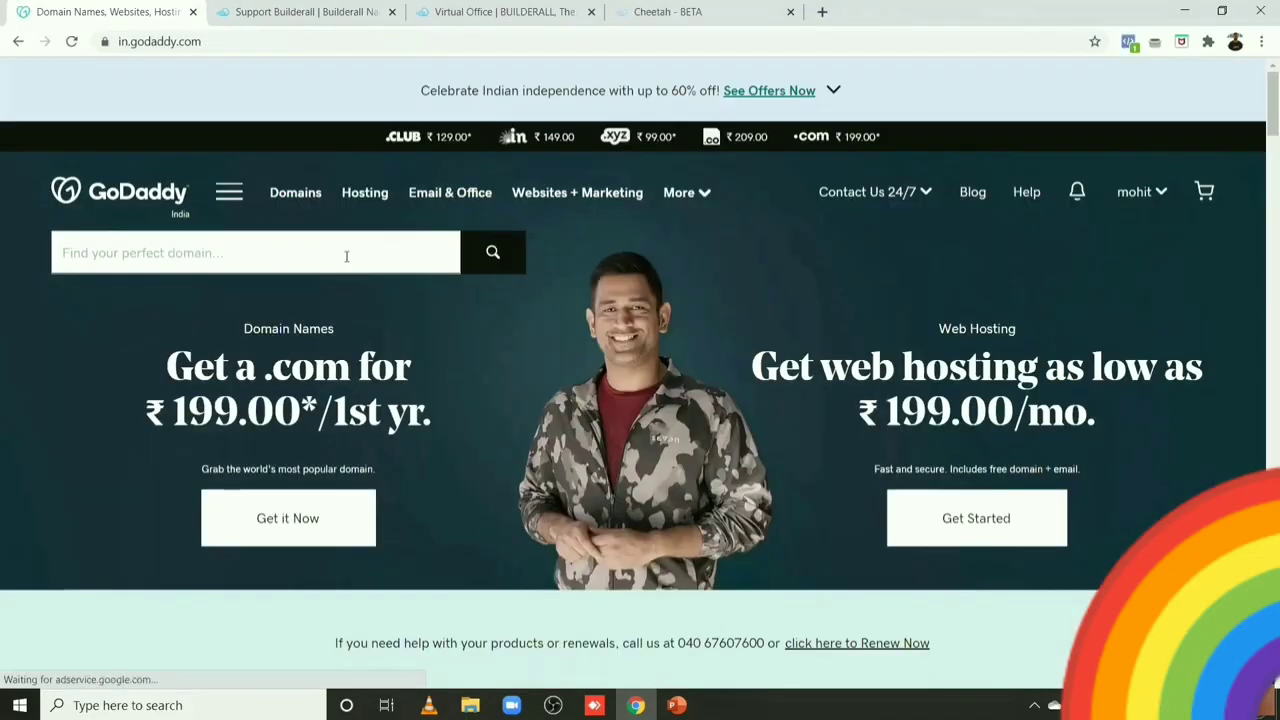
pyautogui.click(282, 256)
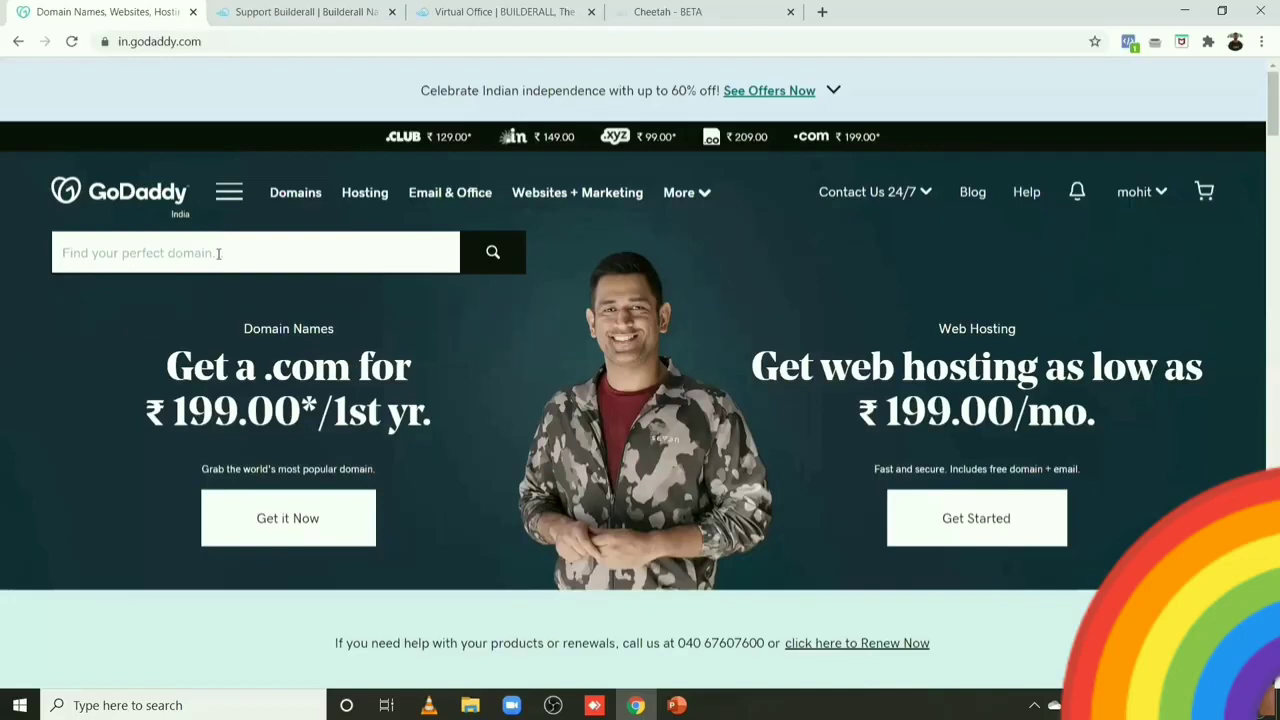
# Step: Search for affililatrsuperstaerclub.xyz and confirm it is available at ₹99.00 for the first year
pyautogui.write('at')
pyautogui.write('fililatrsuperstaerclub.xyz')
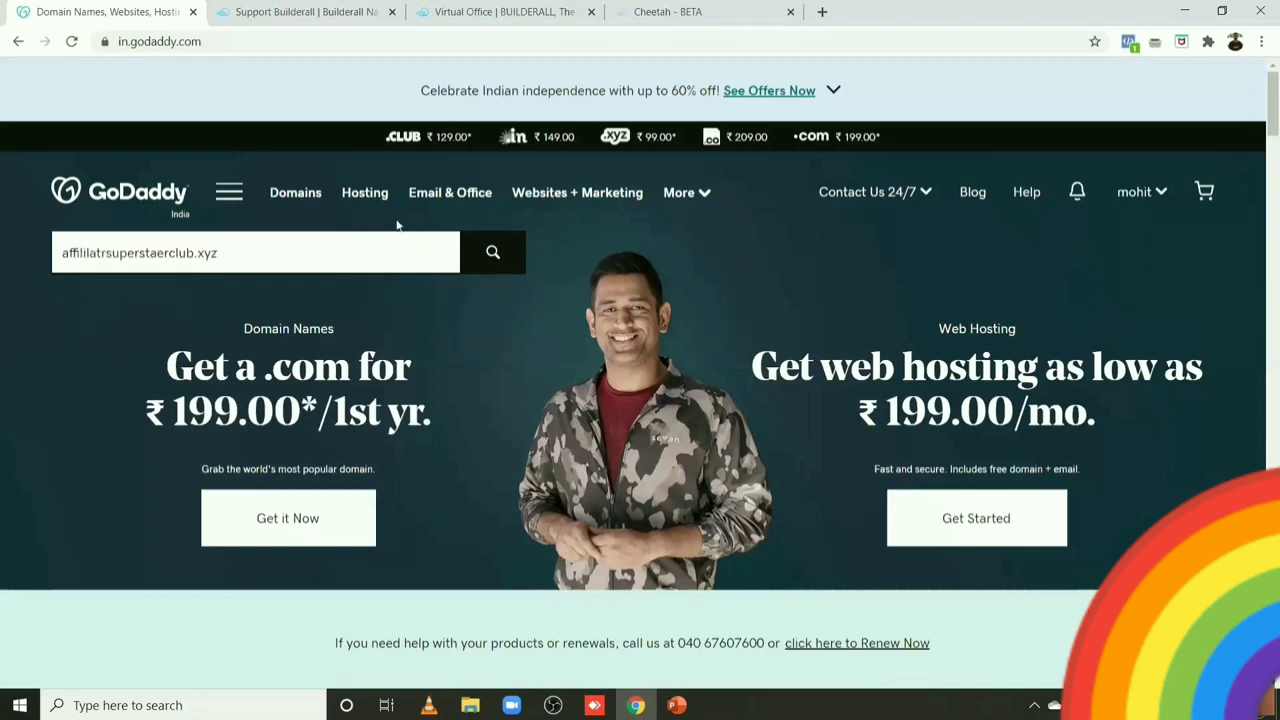
pyautogui.click(480, 262)
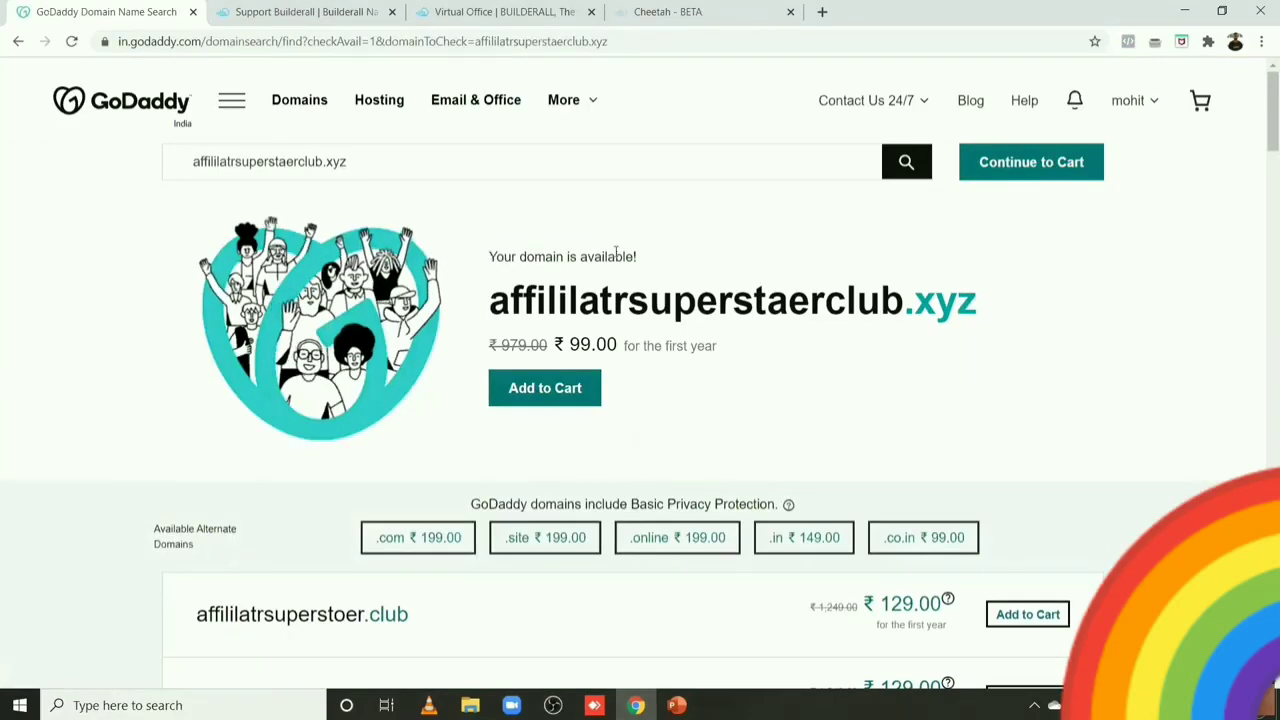
pyautogui.tripleClick(616, 256)
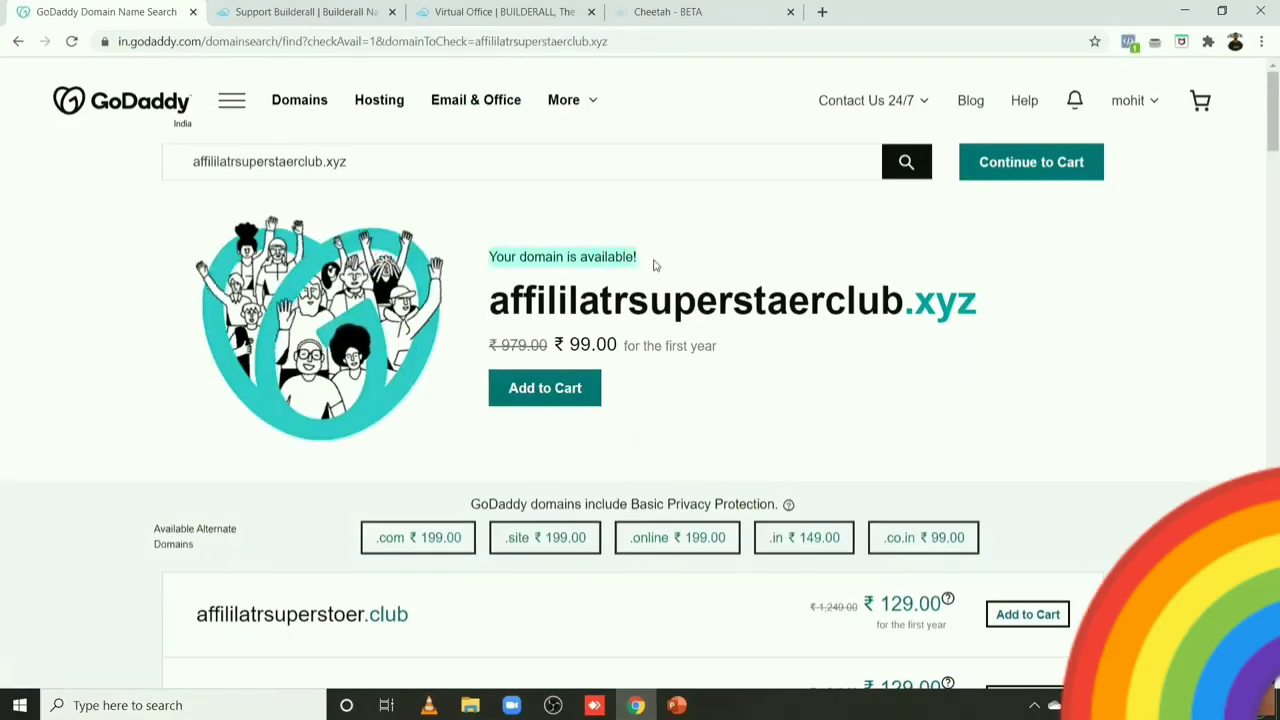
pyautogui.click(546, 249)
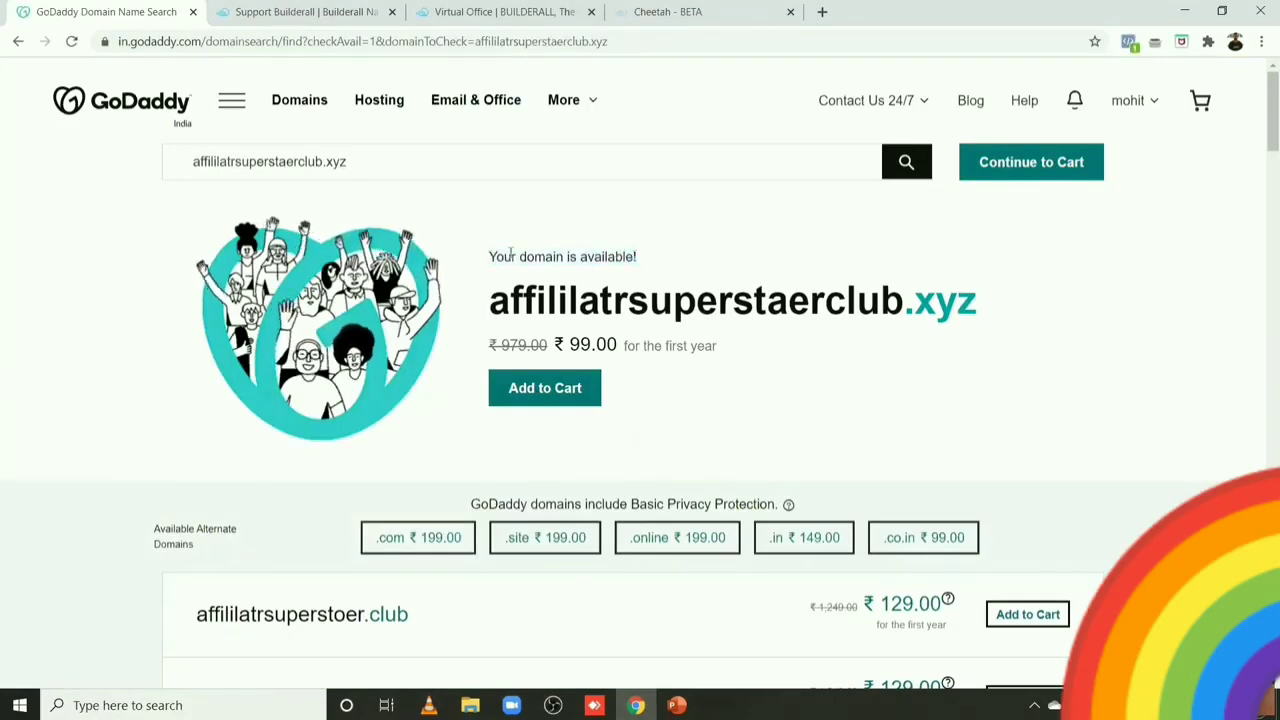
pyautogui.moveTo(488, 256); pyautogui.dragTo(652, 256)
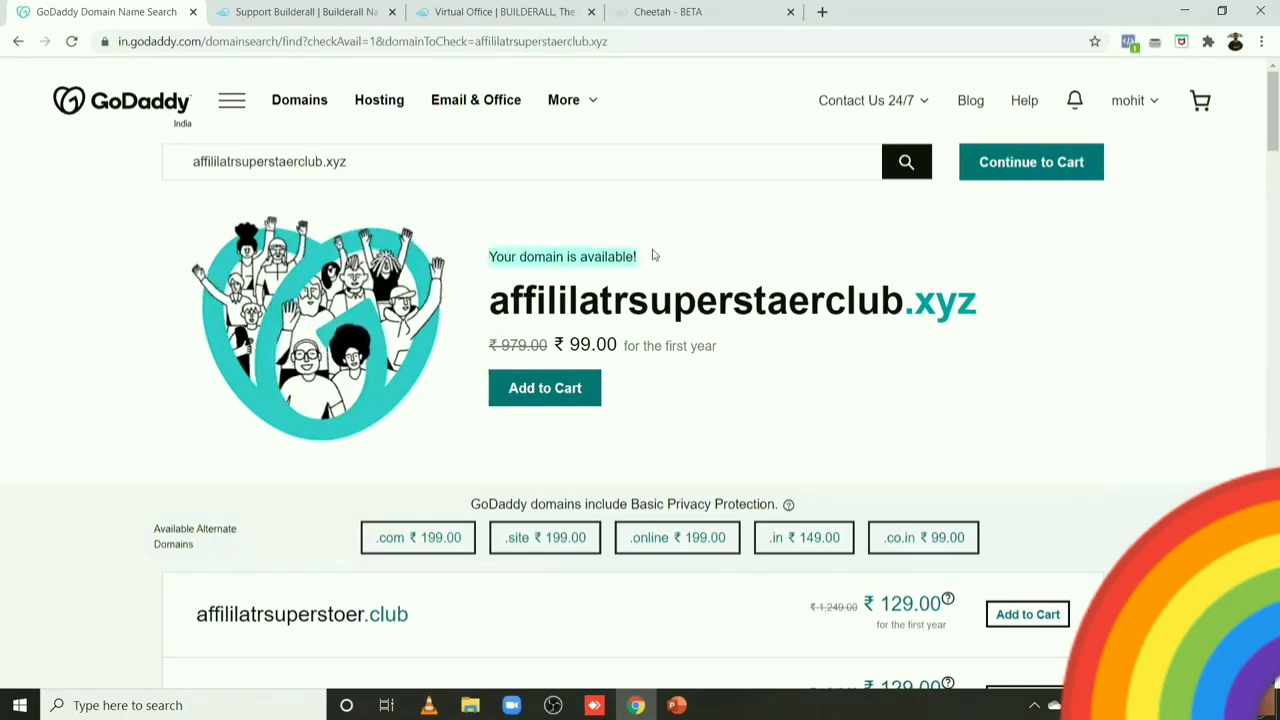
pyautogui.click(652, 256)
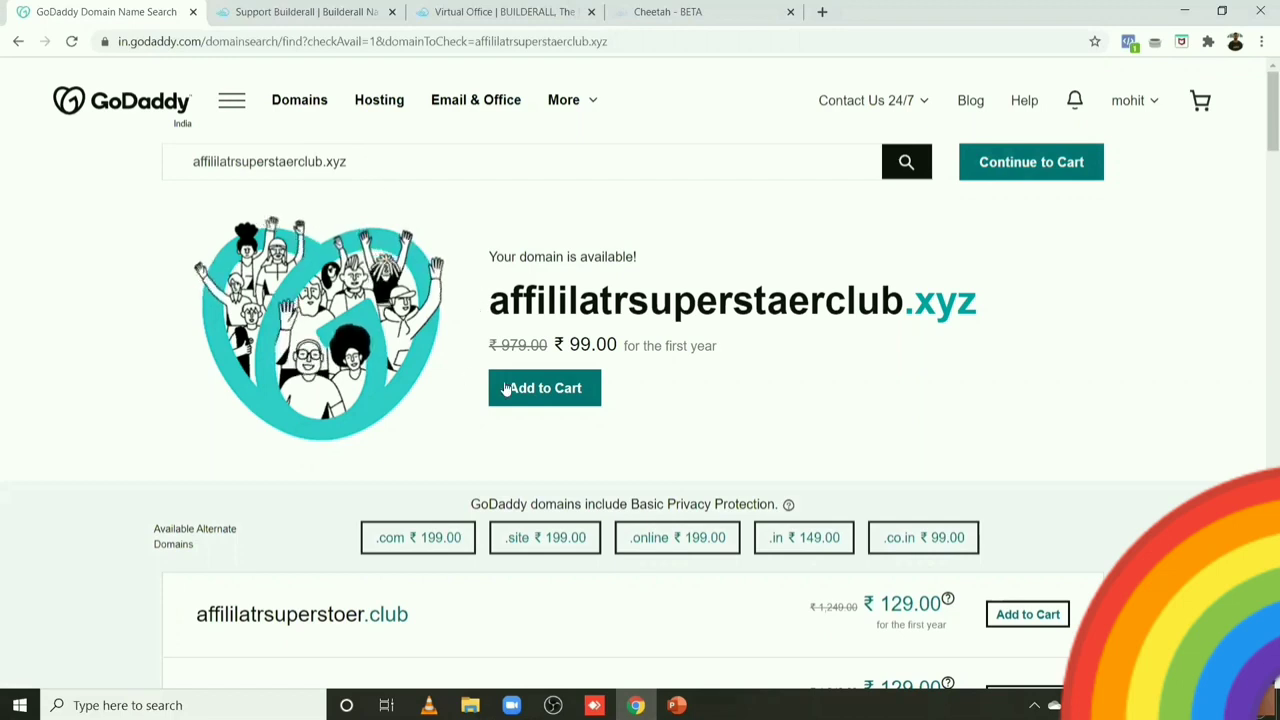
# Step: Add affililatrsuperstaerclub.xyz to the cart, choosing No Thanks for privacy protection and Professional Email
pyautogui.click(540, 388)
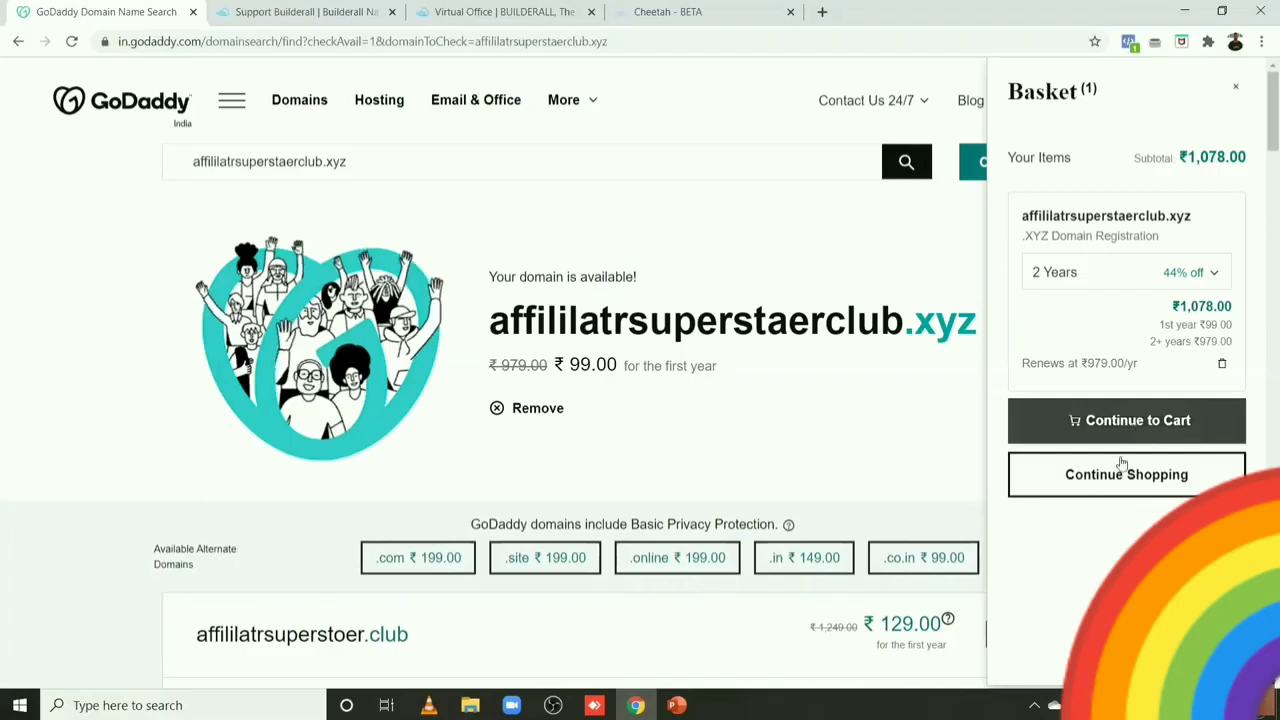
pyautogui.click(1160, 420)
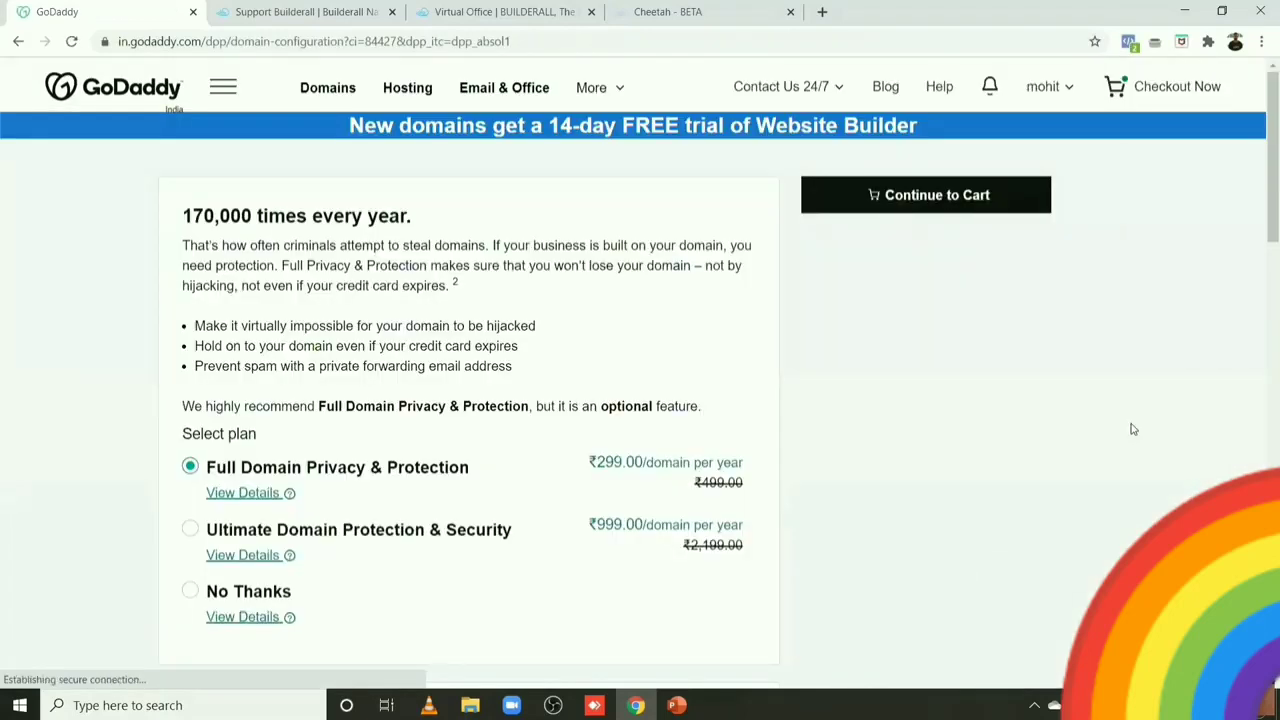
pyautogui.moveTo(1262, 215); pyautogui.dragTo(1262, 283)
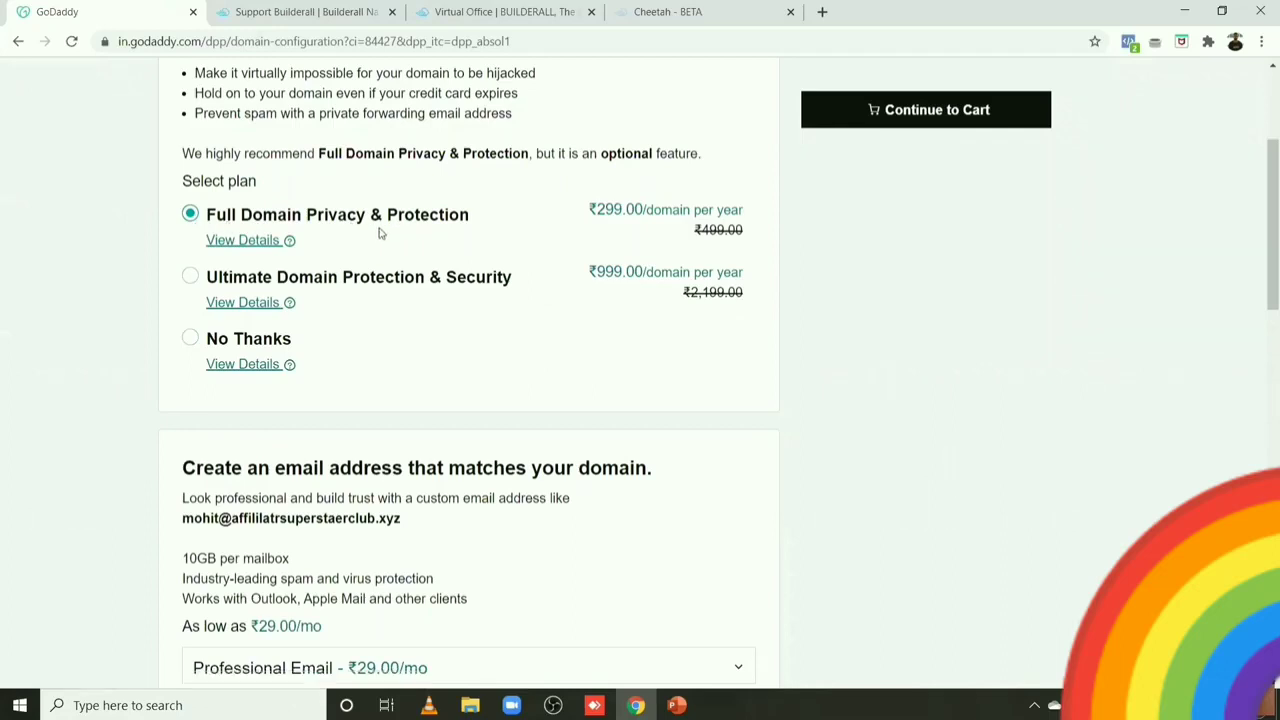
pyautogui.click(190, 338)
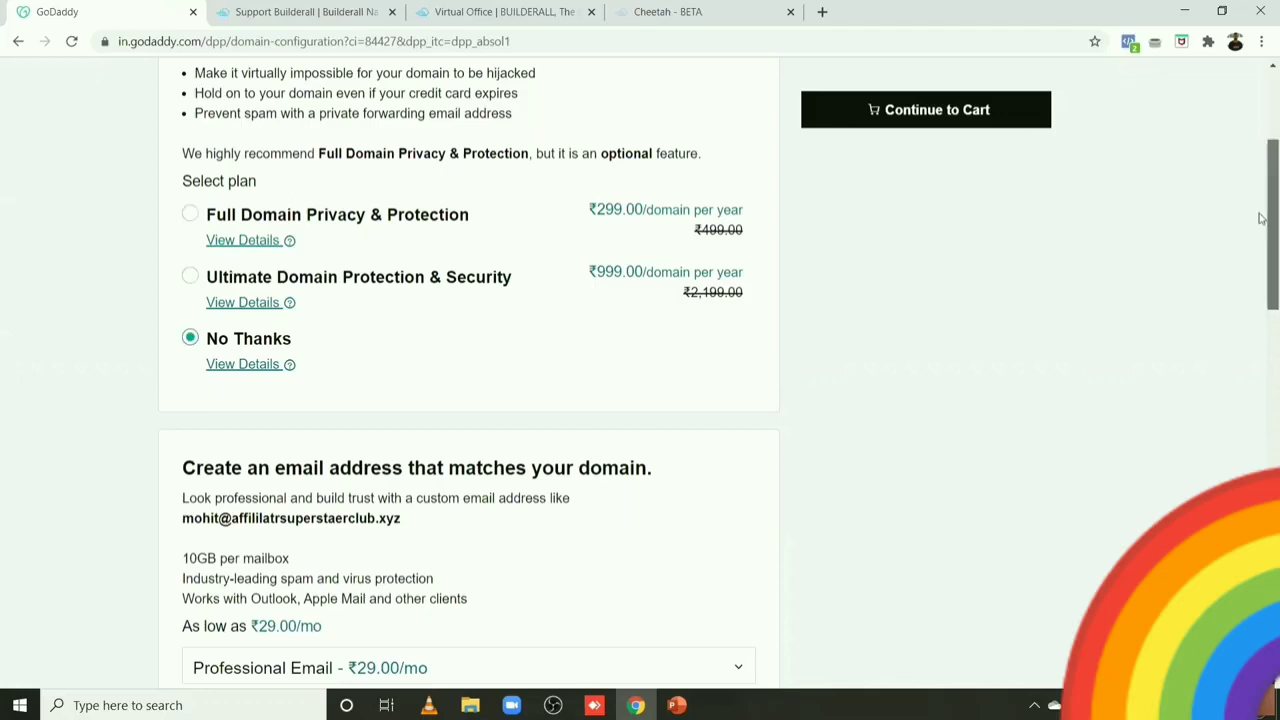
pyautogui.moveTo(1264, 214); pyautogui.dragTo(1261, 302)
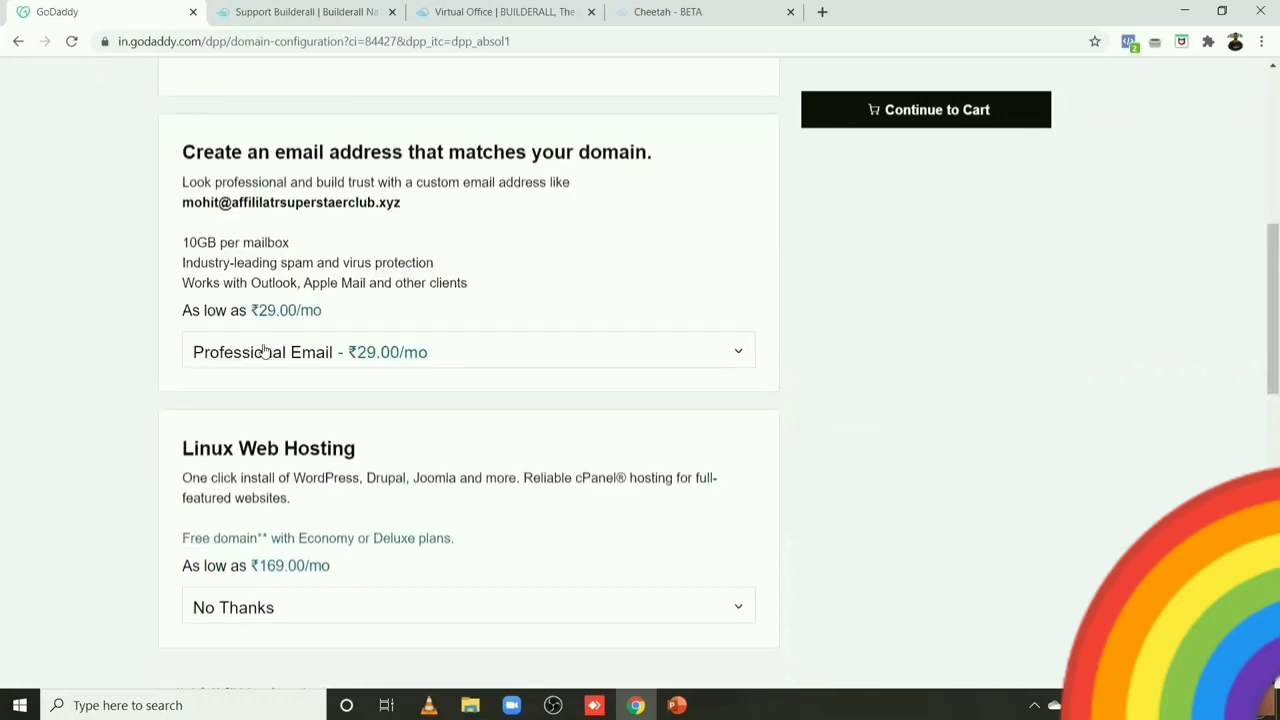
pyautogui.click(506, 351)
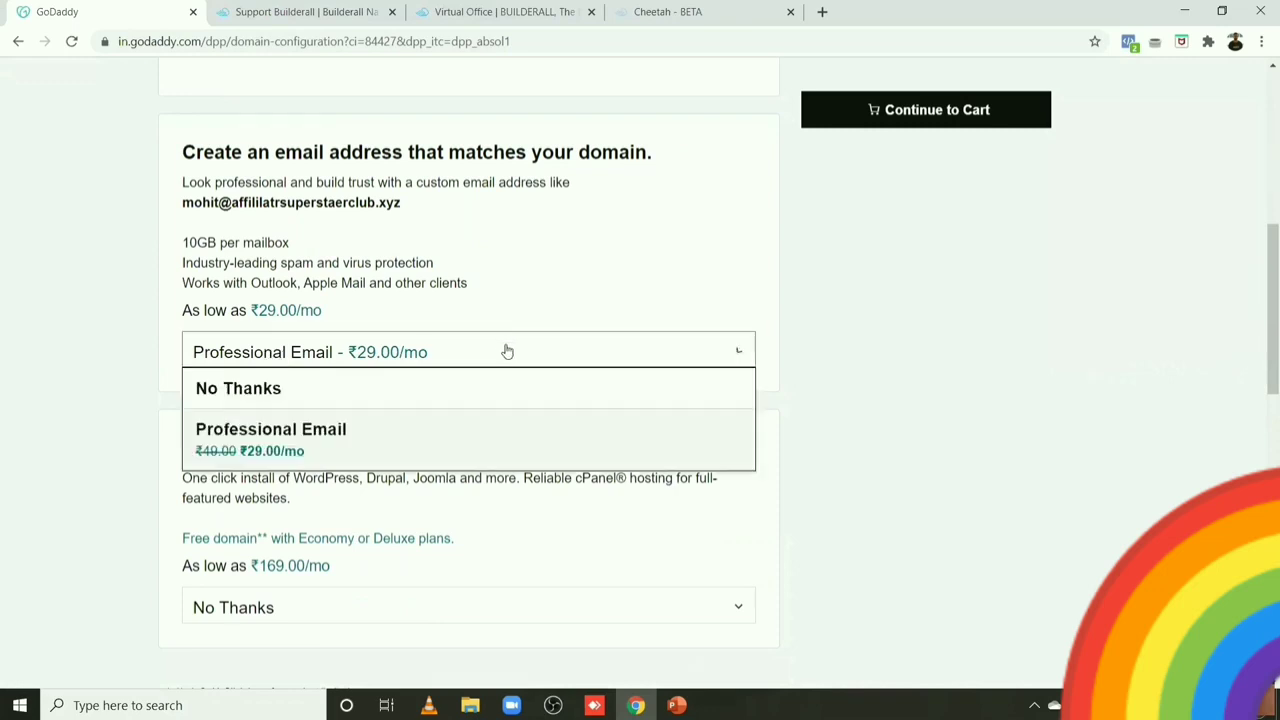
pyautogui.click(264, 390)
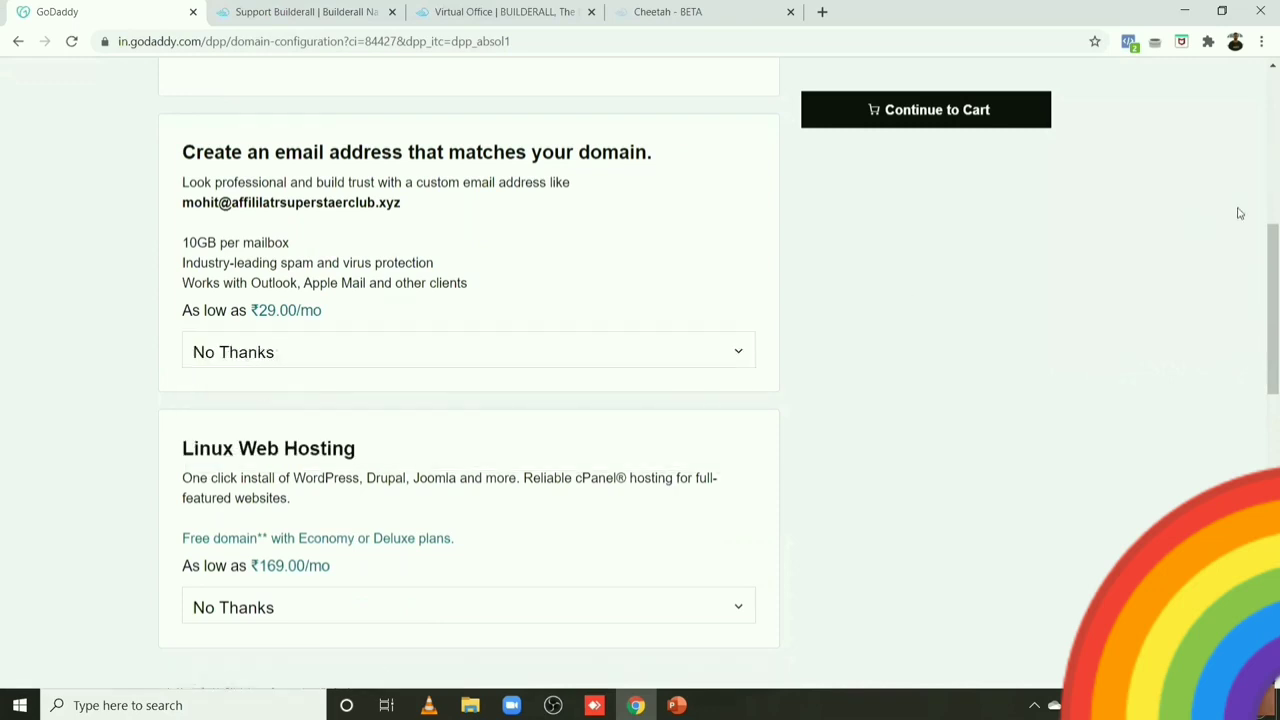
pyautogui.moveTo(1261, 290); pyautogui.dragTo(1262, 140)
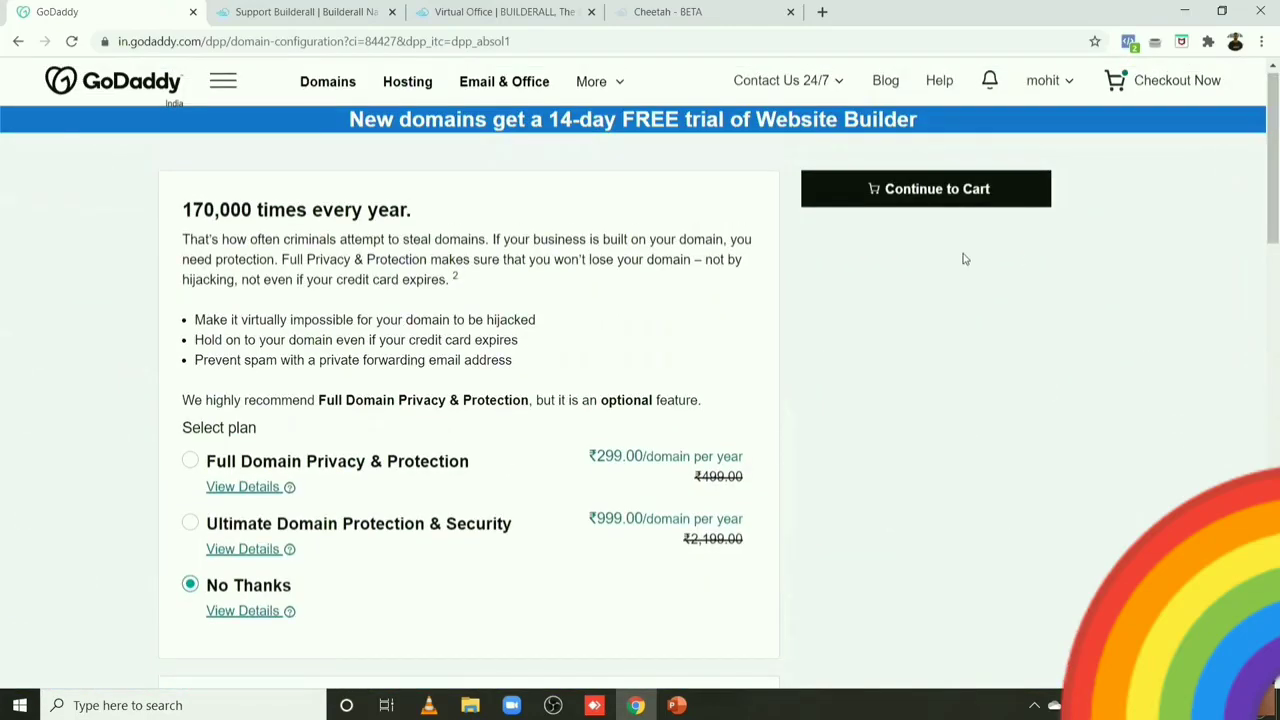
# Step: In the cart, change the domain term from 2 Years to 1 Year, making the subtotal ₹99.00
pyautogui.click(922, 189)
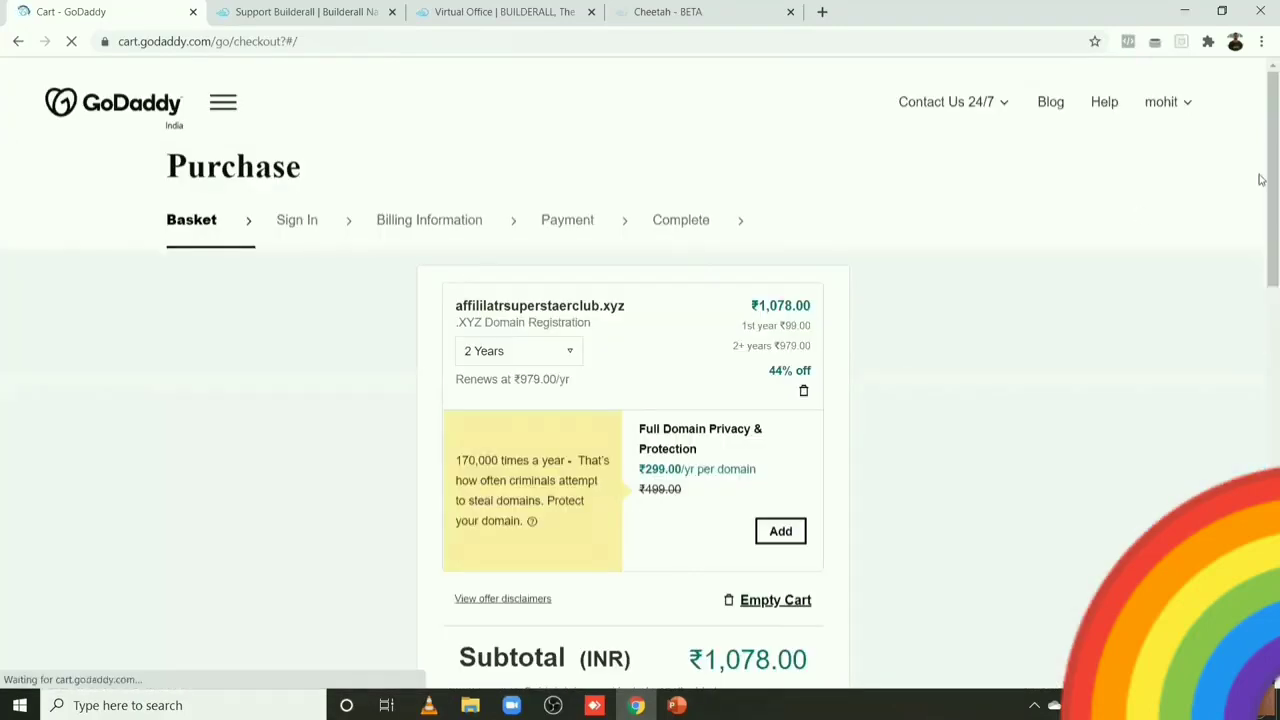
pyautogui.scroll(-2, 1232, 210)
pyautogui.scroll(1, 1232, 204)
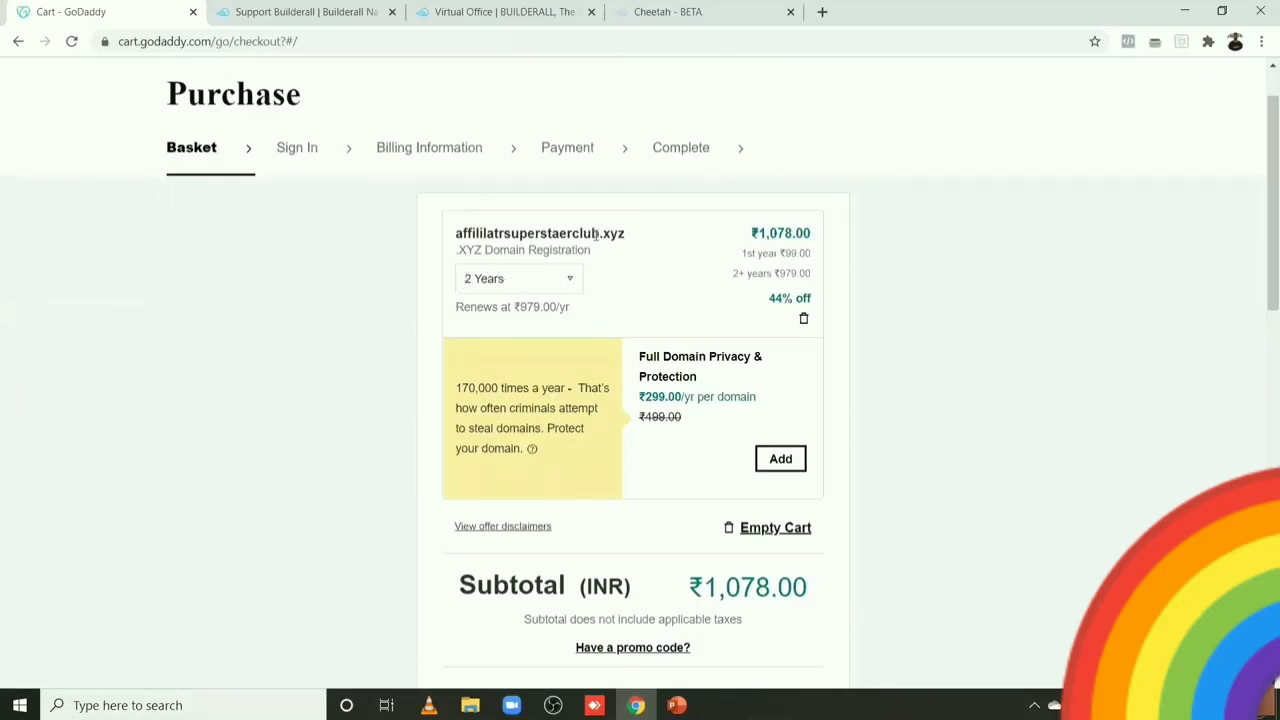
pyautogui.click(531, 277)
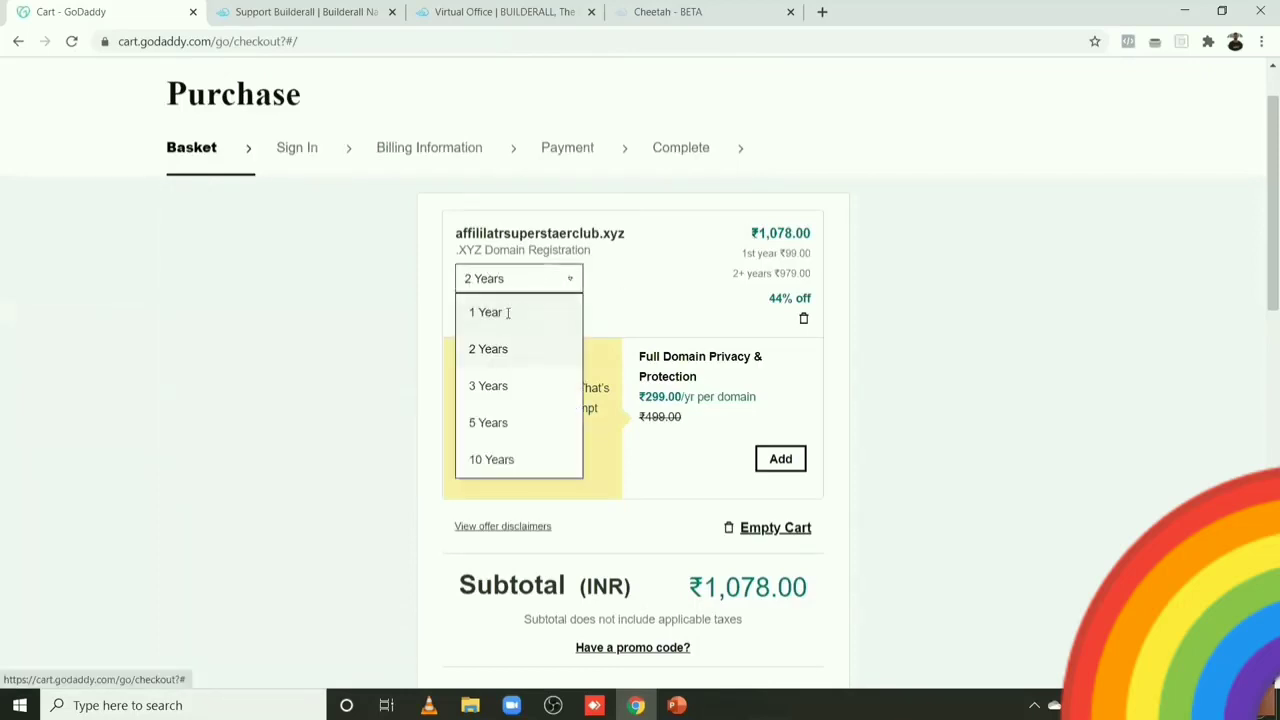
pyautogui.click(508, 312)
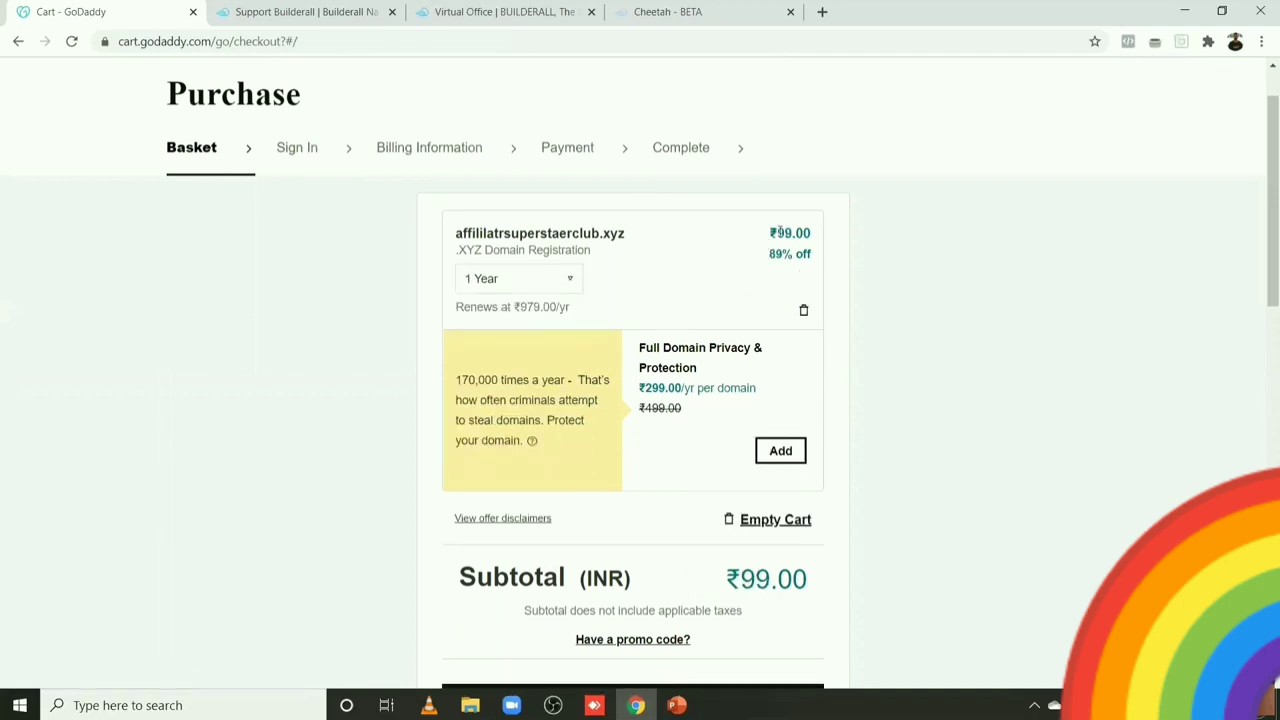
pyautogui.moveTo(771, 232); pyautogui.dragTo(812, 232)
pyautogui.moveTo(1260, 186); pyautogui.dragTo(1263, 238)
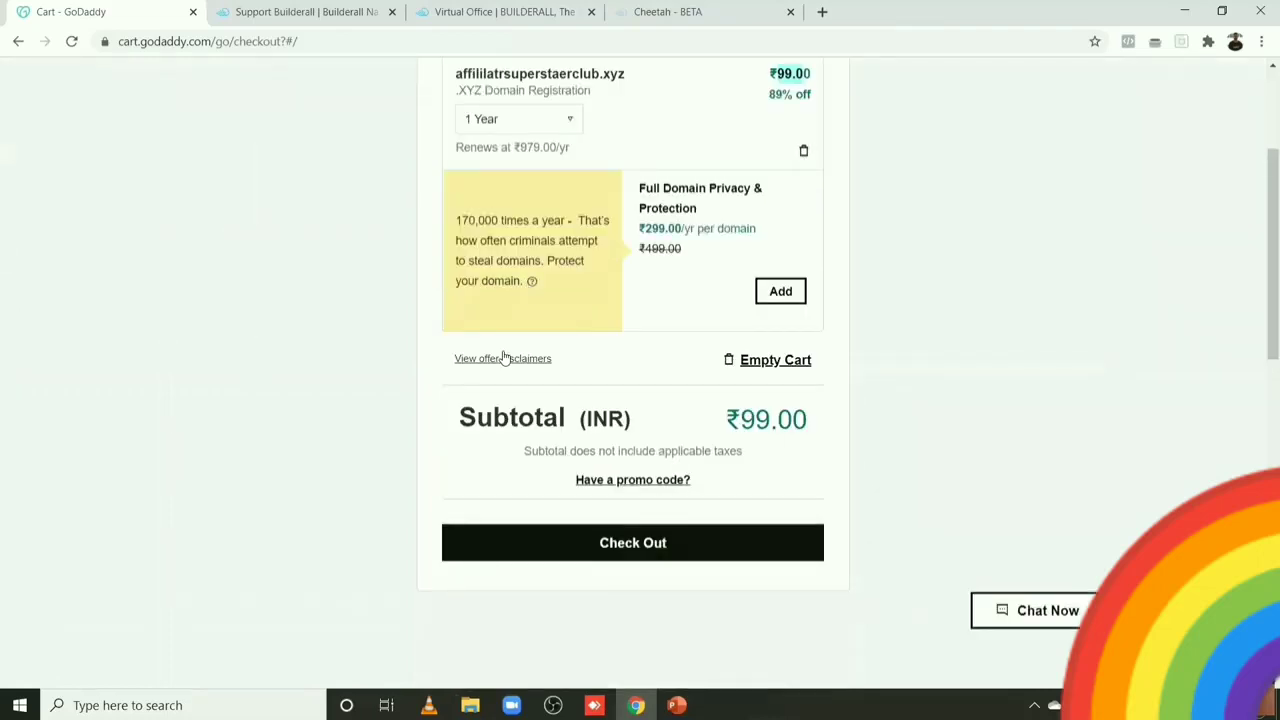
# Step: Proceed to checkout, select UPI as the payment method and complete the ₹132.96 purchase
pyautogui.click(653, 562)
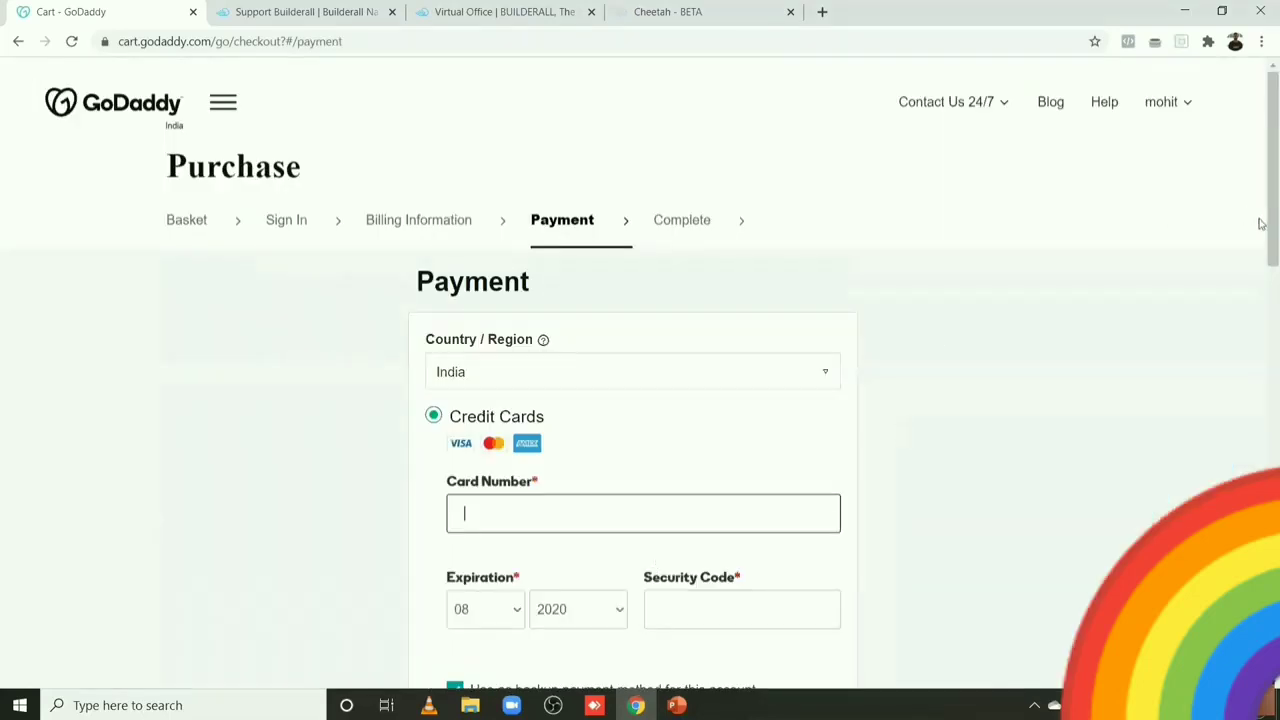
pyautogui.scroll(-3, 1261, 292)
pyautogui.scroll(-3, 1261, 305)
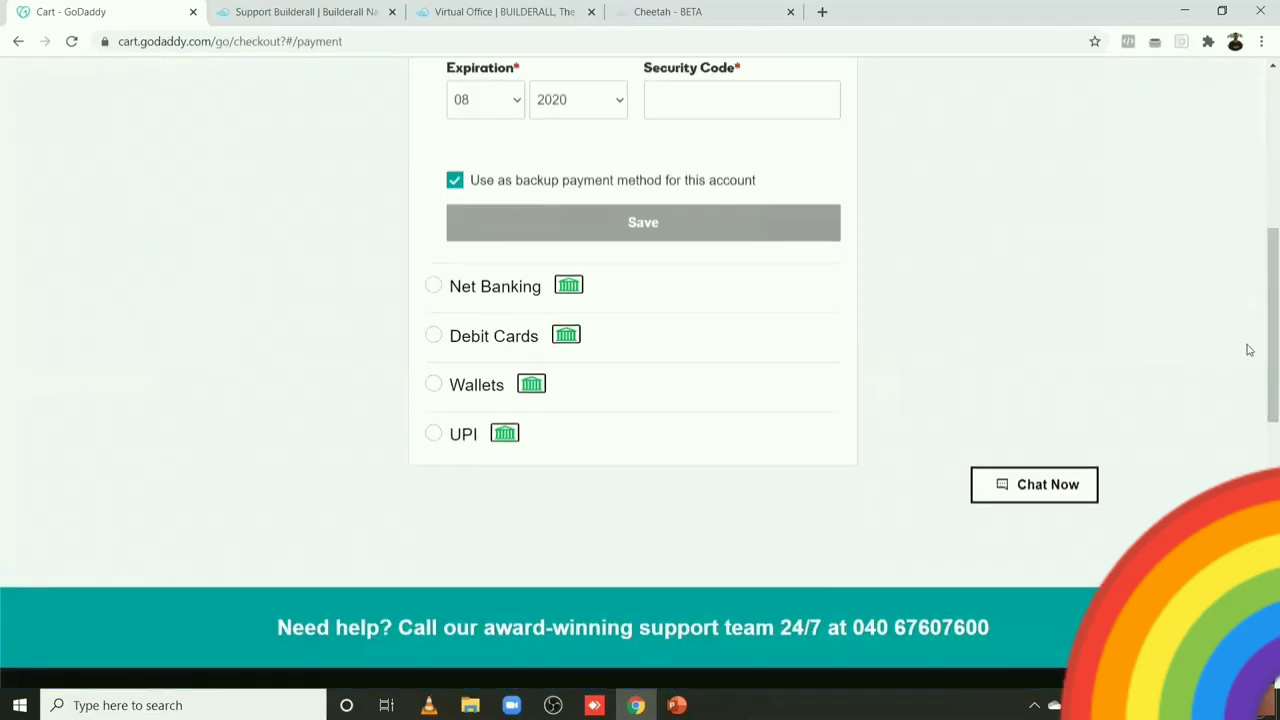
pyautogui.scroll(-1, 1260, 350)
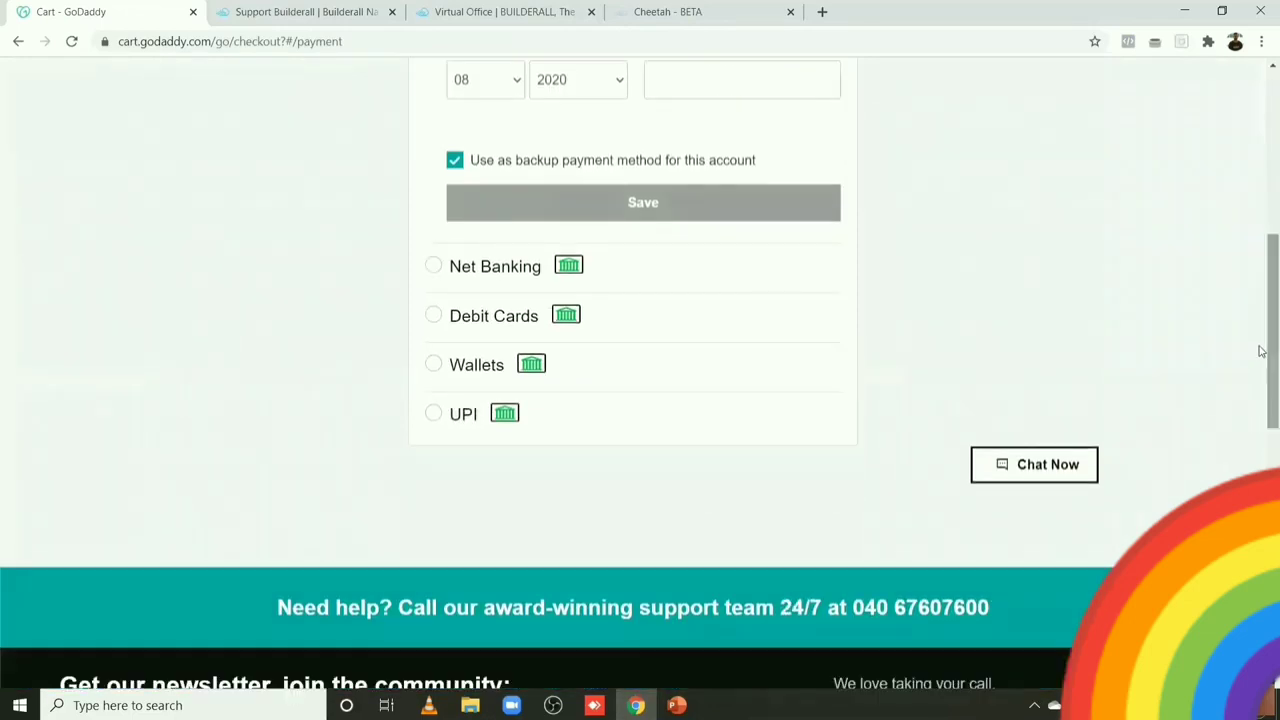
pyautogui.scroll(-1, 1260, 350)
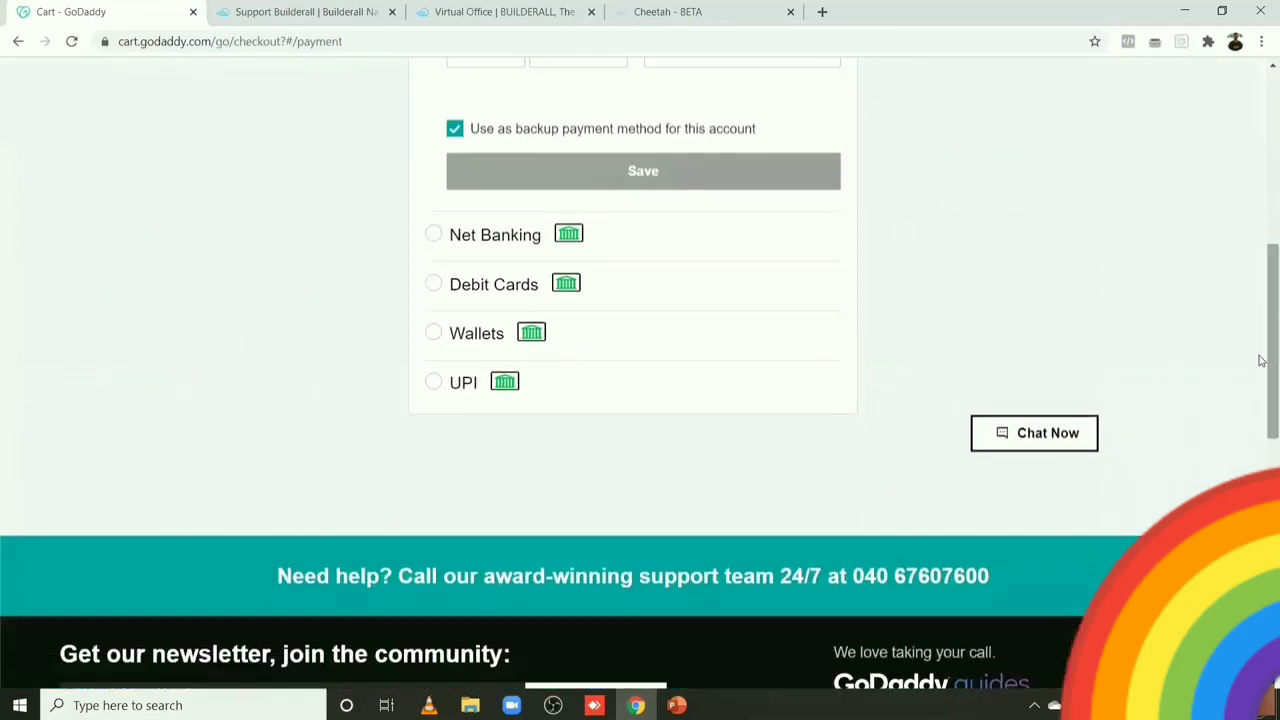
pyautogui.click(433, 383)
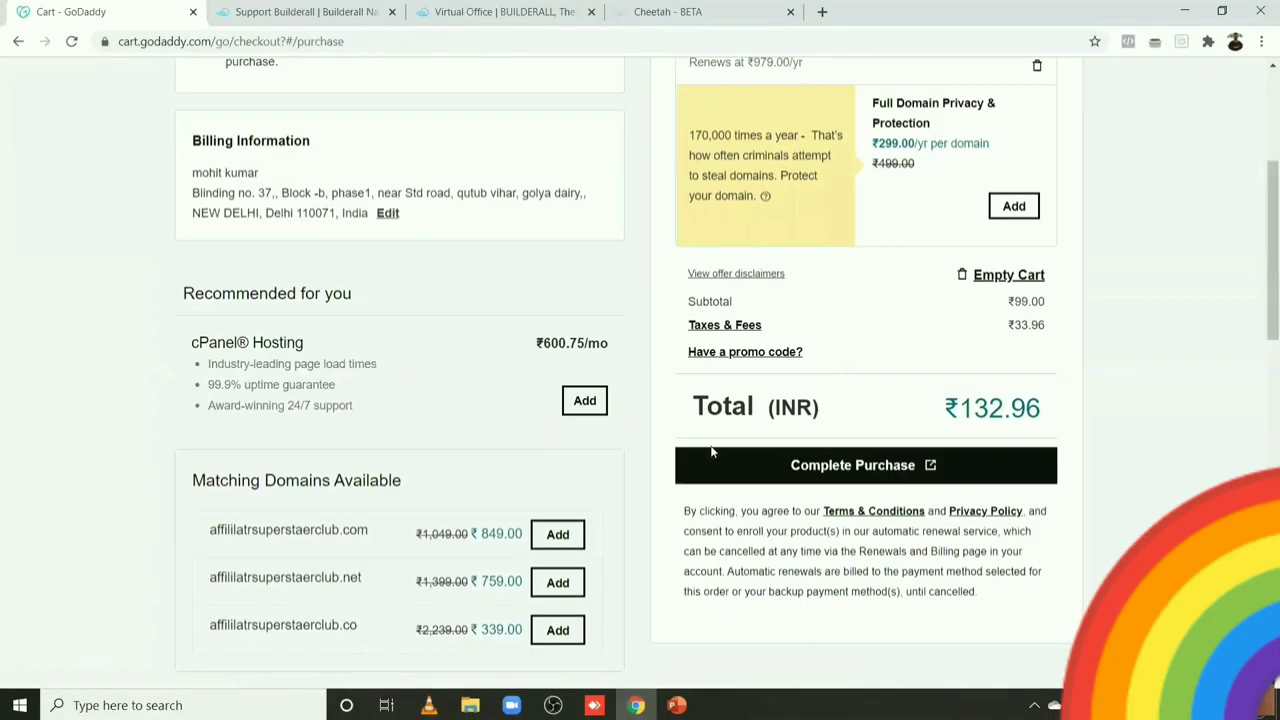
pyautogui.click(845, 467)
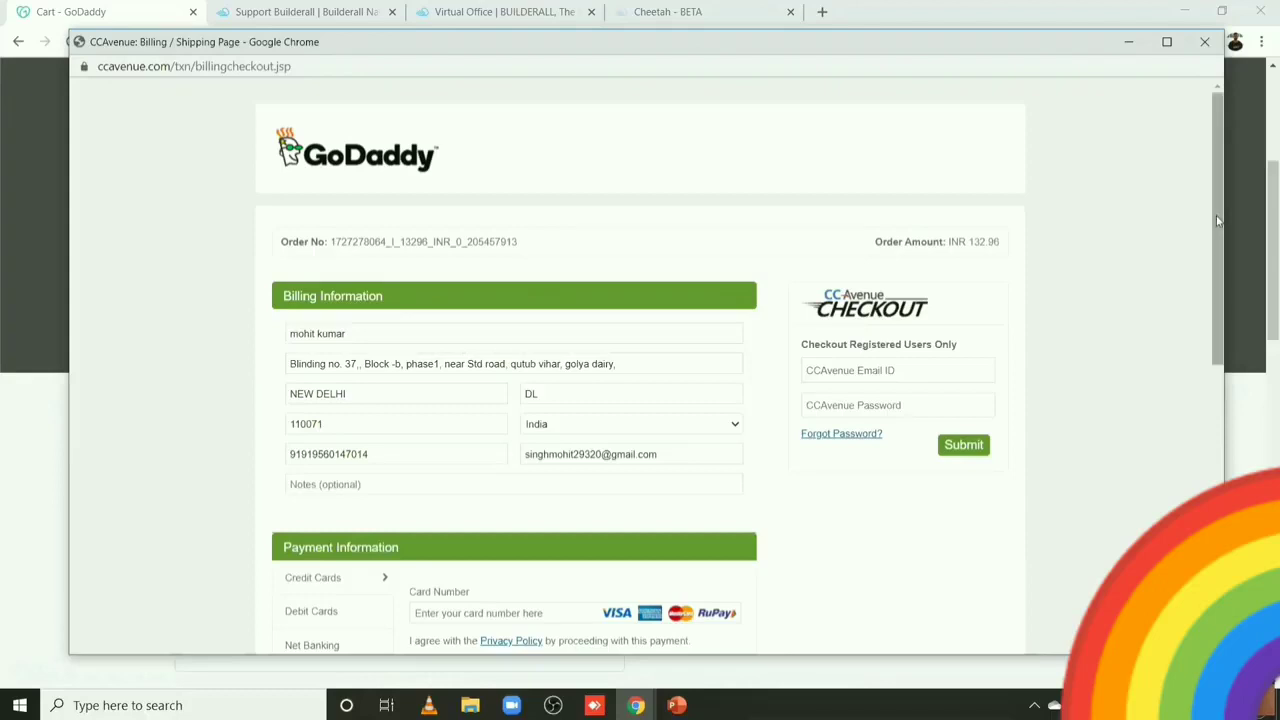
# Step: Enter the UPI payment address (VPA) in the CCAvenue popup and make the payment
pyautogui.moveTo(1218, 221); pyautogui.dragTo(1221, 324)
pyautogui.click(452, 290)
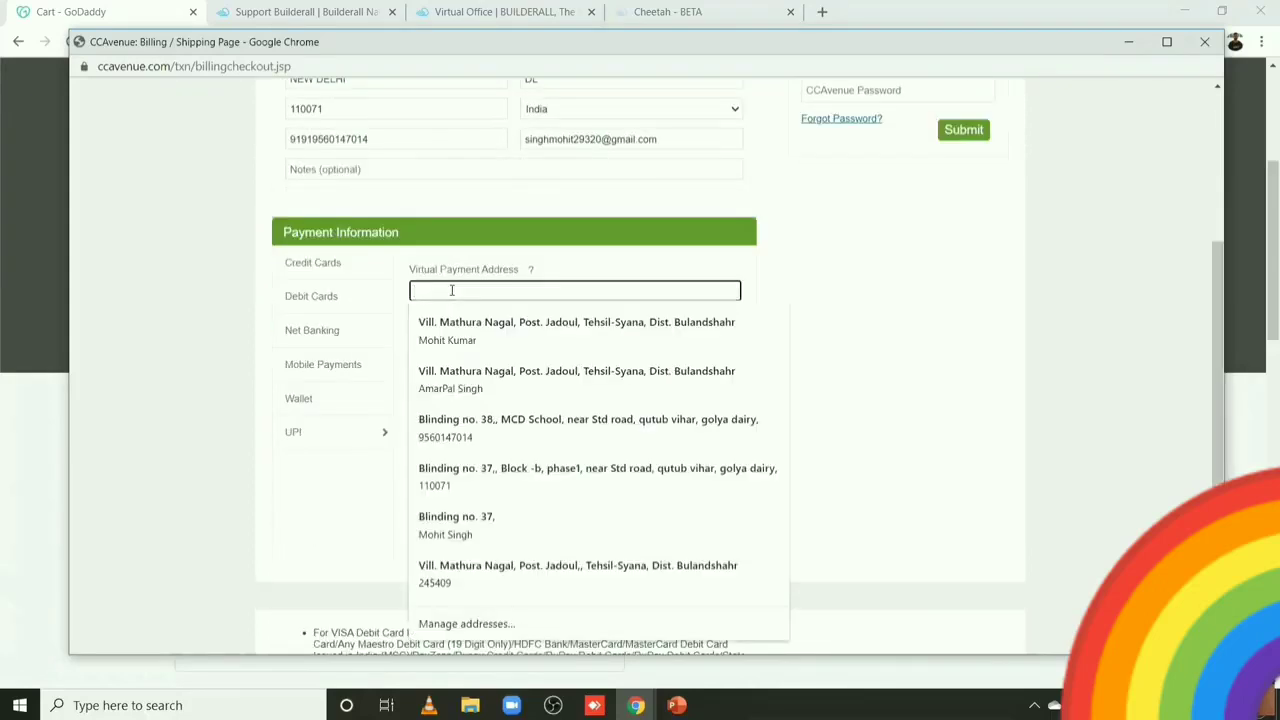
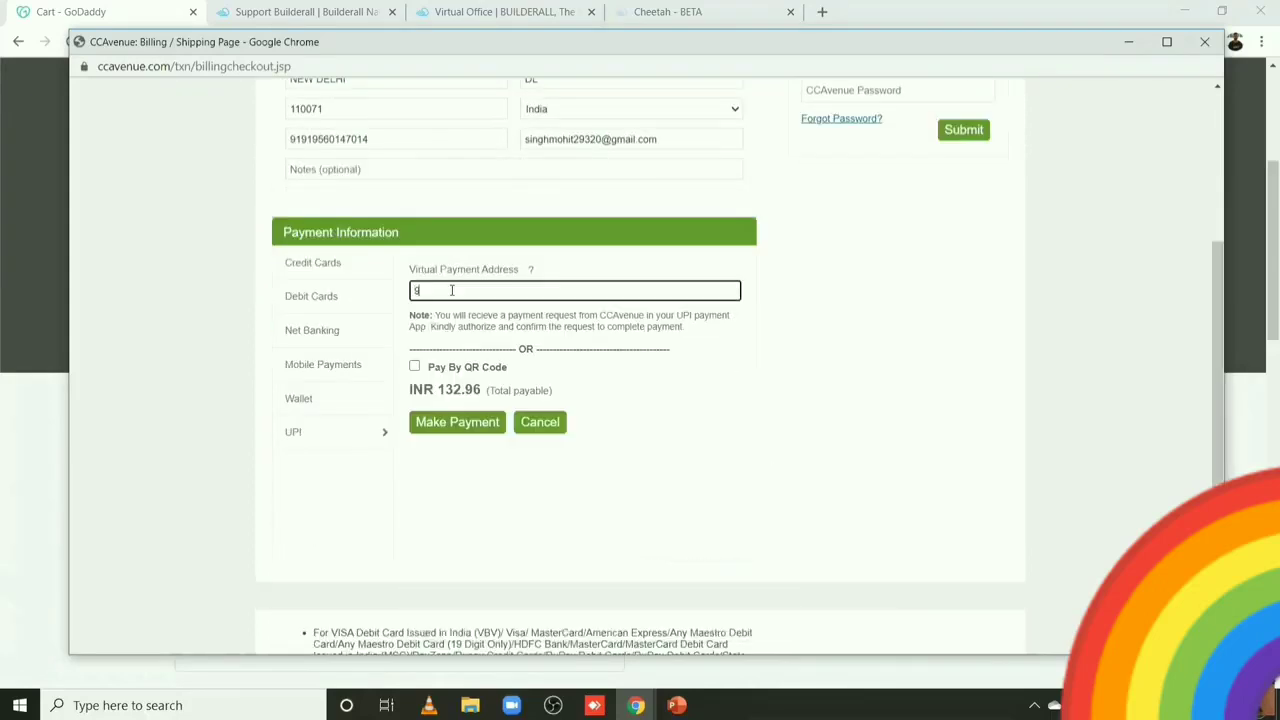
pyautogui.click(455, 423)
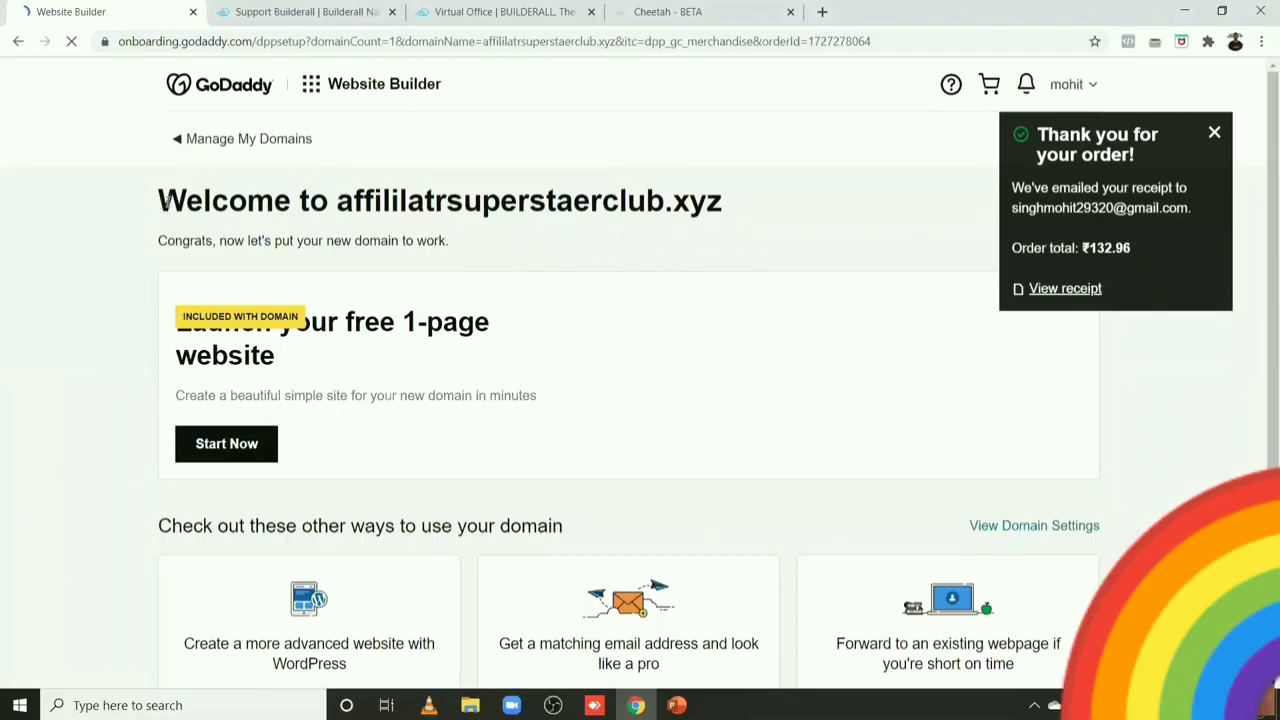
# Step: Close the 'Thank you for your order!' notice and scroll the affililatrsuperstaerclub.xyz welcome page
pyautogui.moveTo(165, 200); pyautogui.dragTo(650, 210)
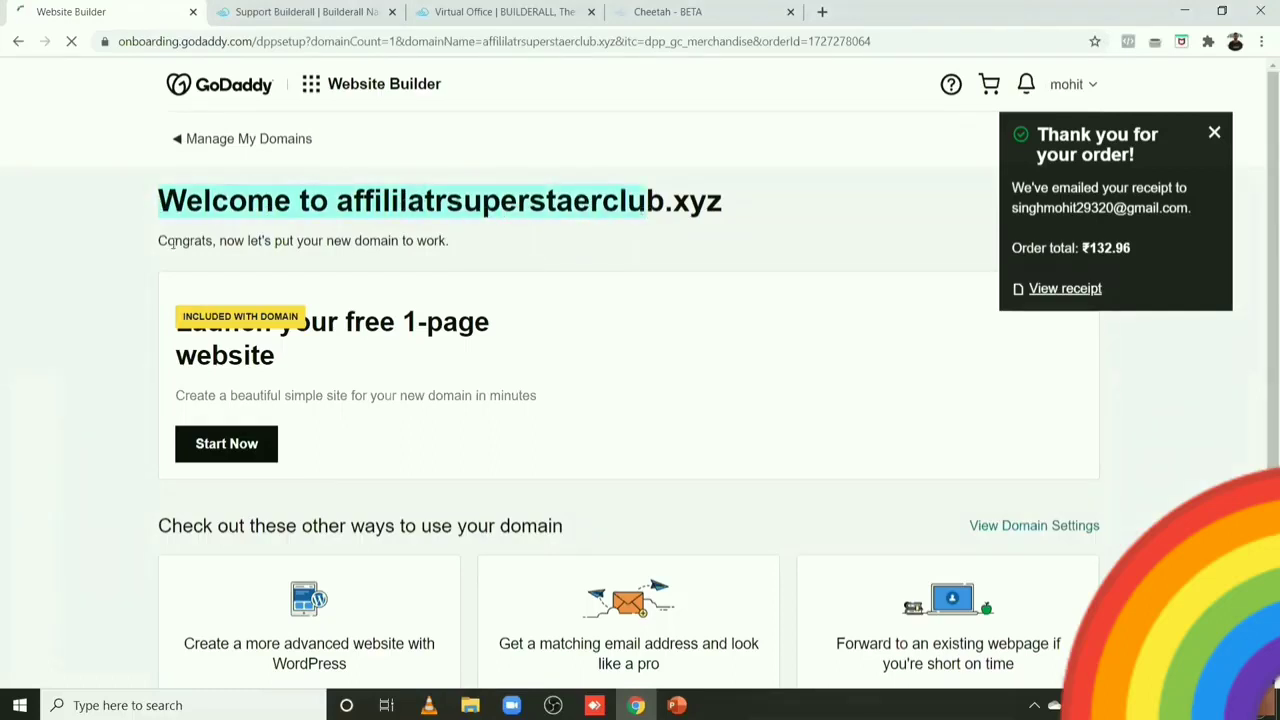
pyautogui.moveTo(215, 240); pyautogui.dragTo(396, 241)
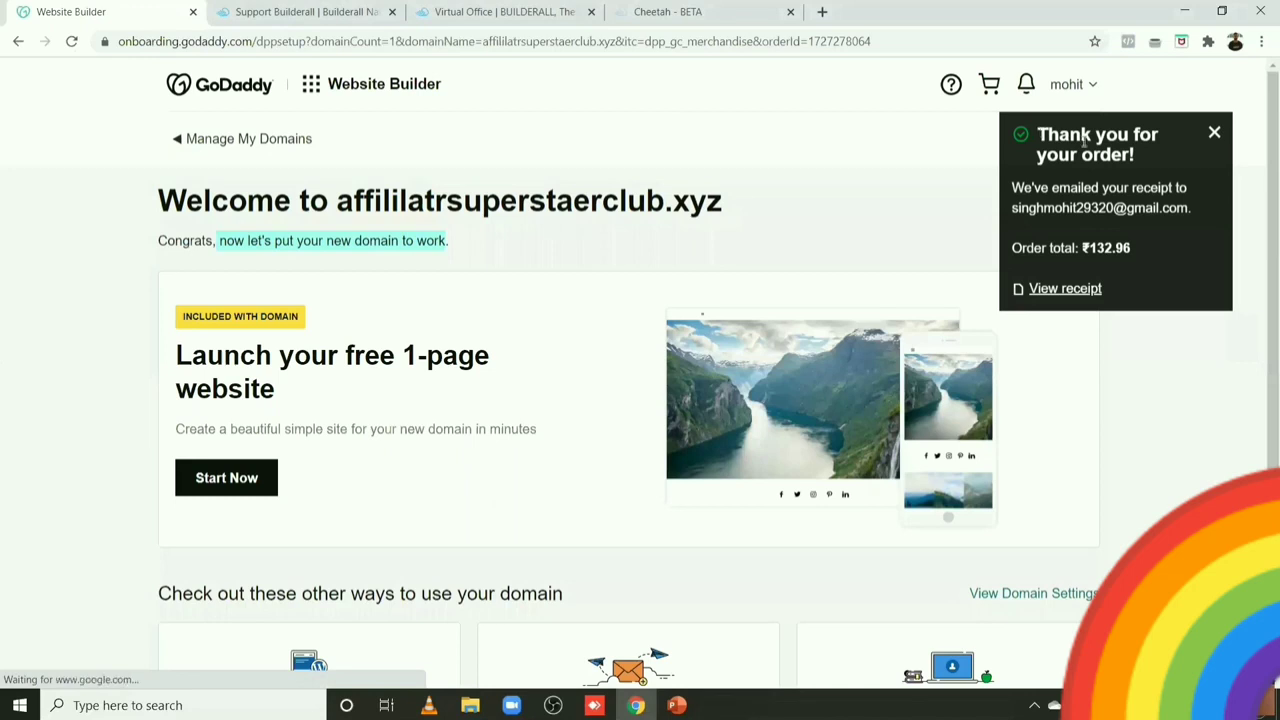
pyautogui.moveTo(1037, 136); pyautogui.dragTo(1058, 160)
pyautogui.click(1008, 153)
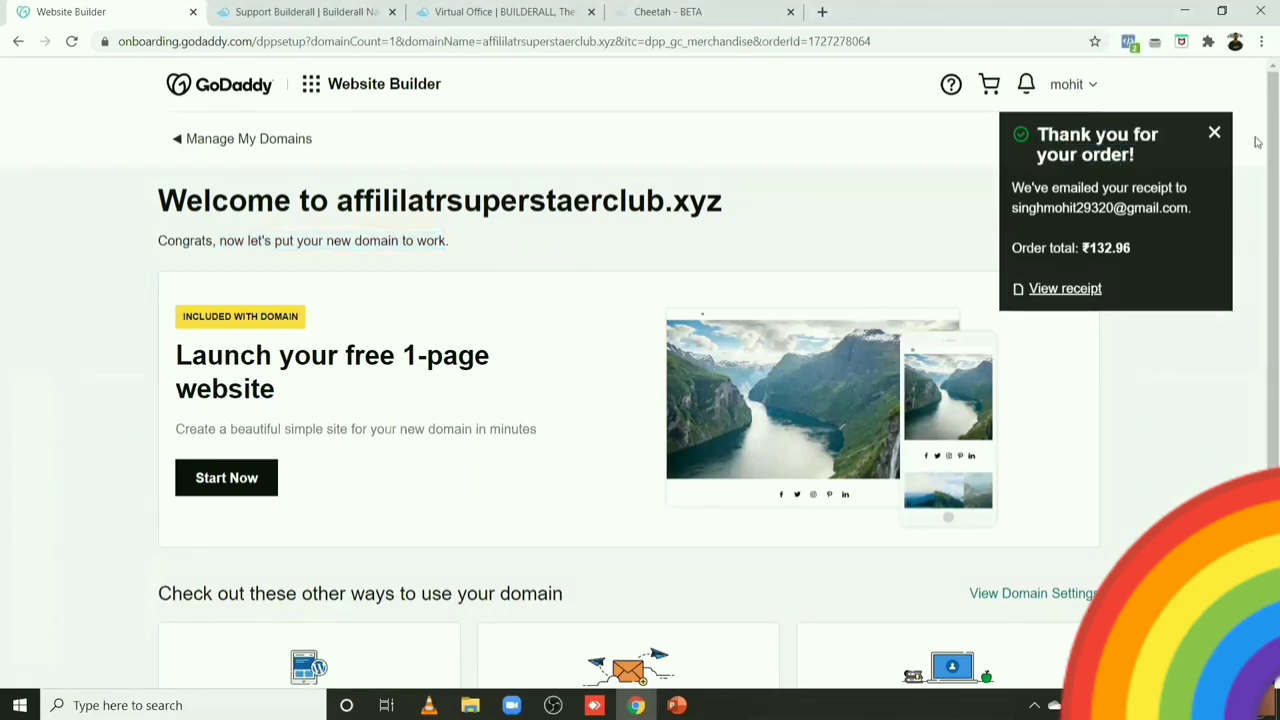
pyautogui.click(1215, 134)
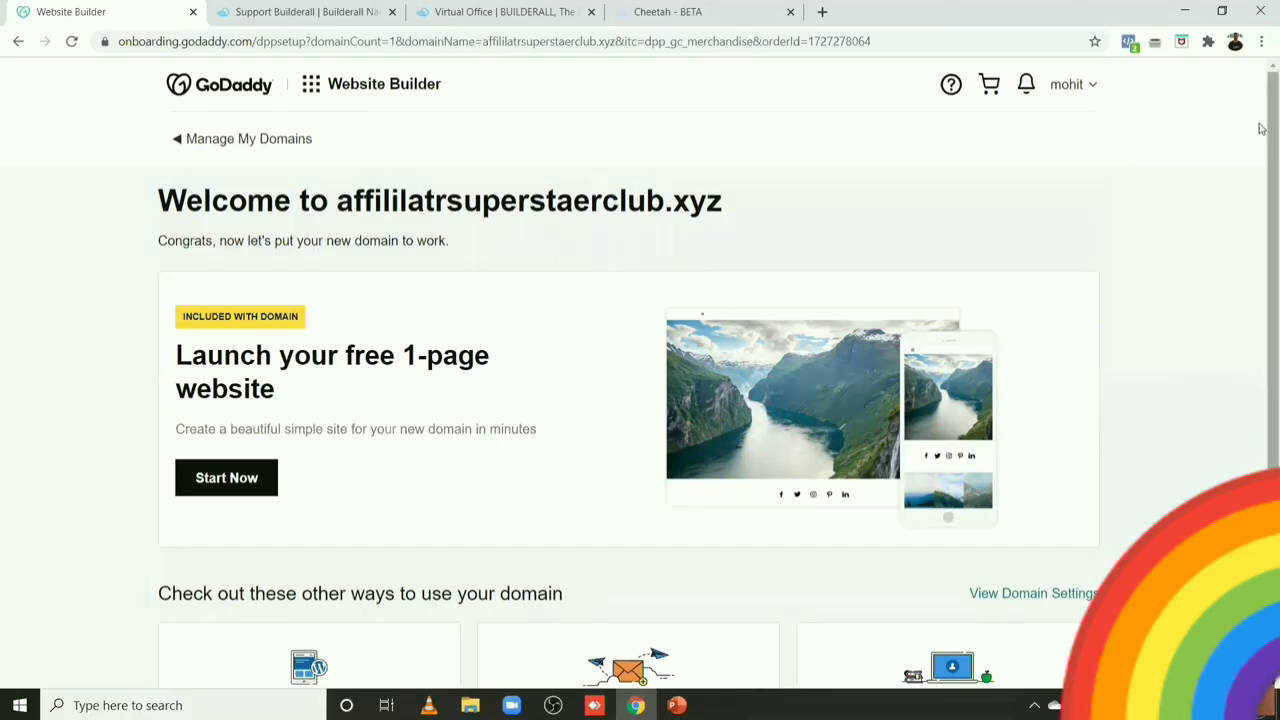
pyautogui.scroll(-2, 1260, 128)
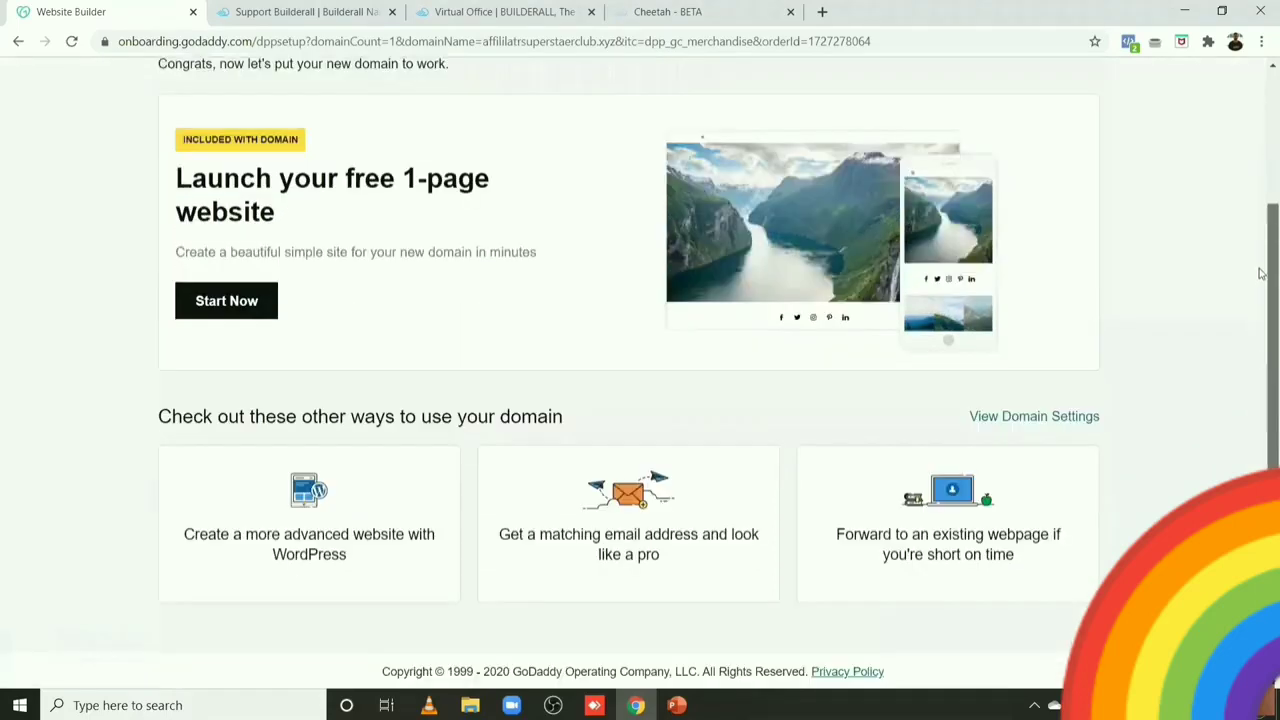
pyautogui.scroll(1, 1260, 170)
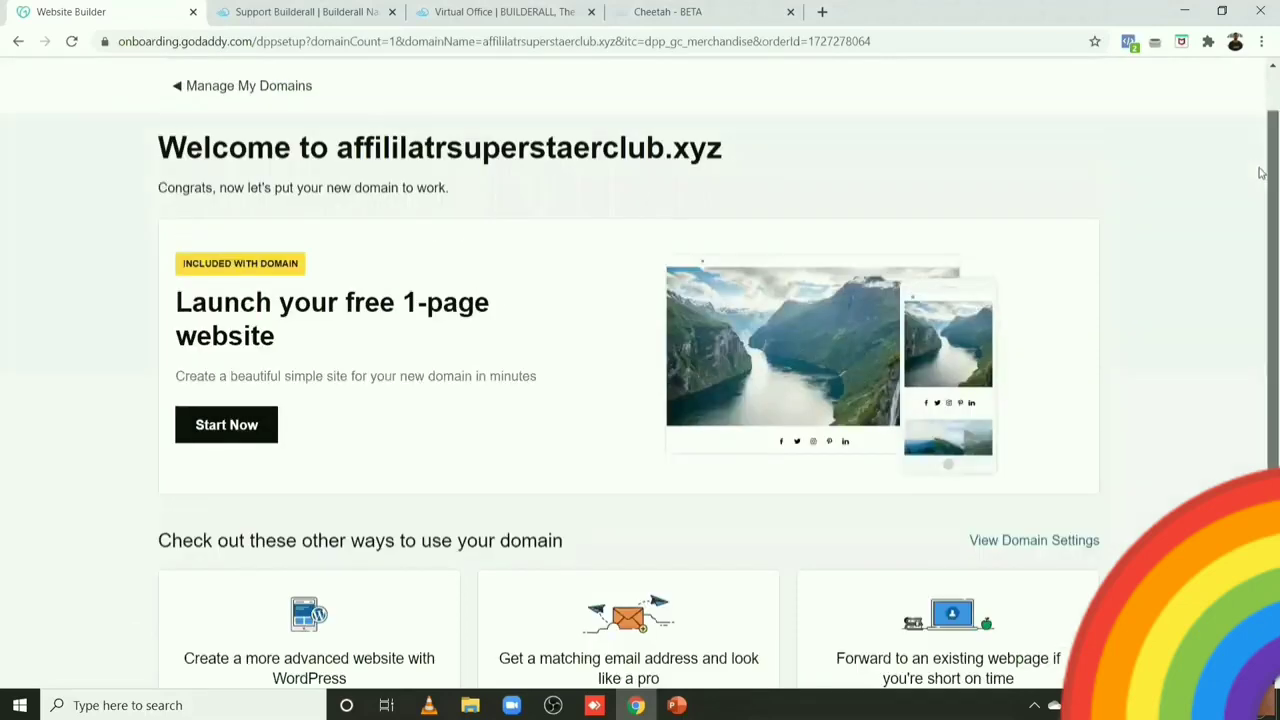
pyautogui.scroll(1, 1260, 135)
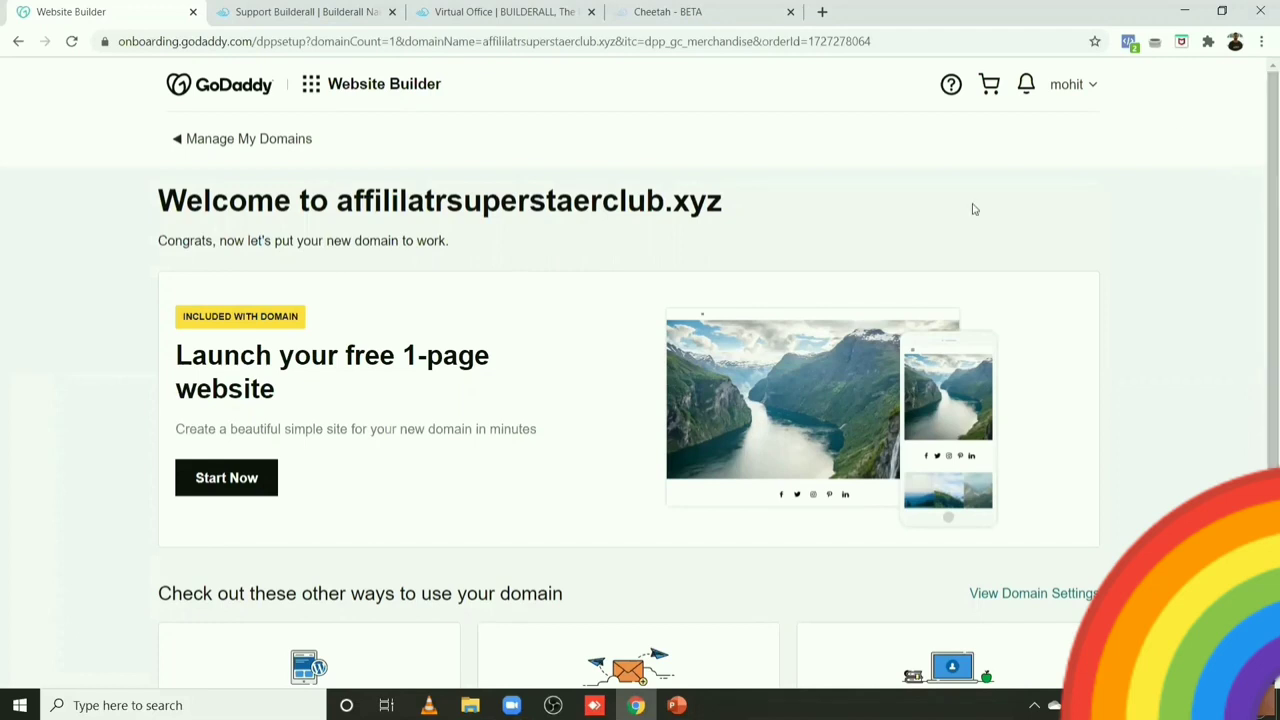
# Step: From My Domains, choose Manage DNS in the '...' menu for affililatrsuperstaerclub.xyz
pyautogui.click(243, 141)
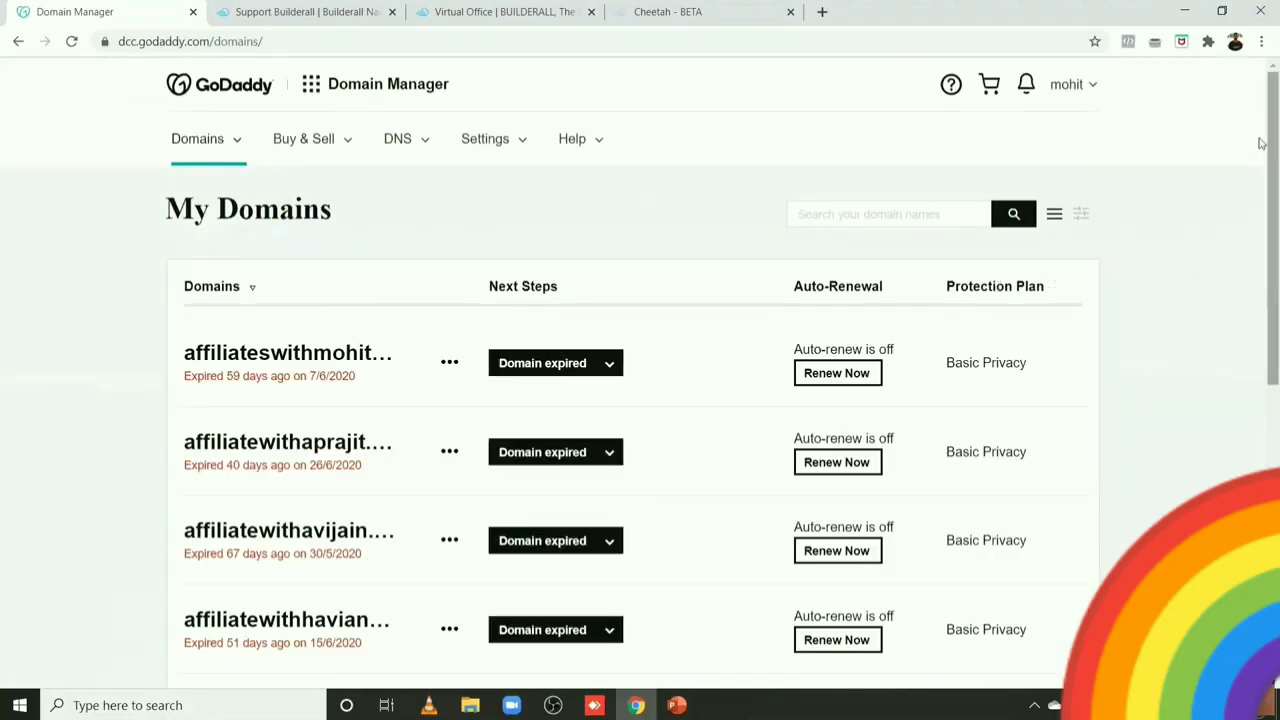
pyautogui.scroll(-2, 1260, 150)
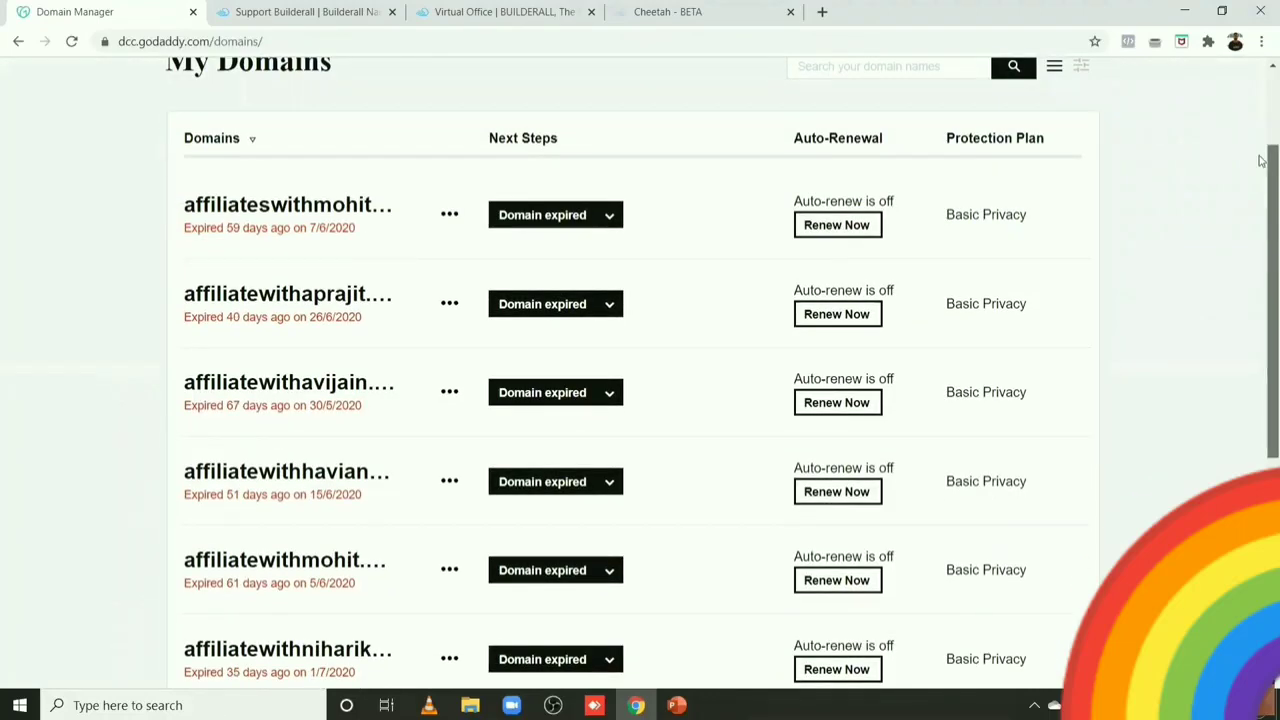
pyautogui.scroll(1, 1261, 157)
pyautogui.scroll(-1, 1260, 157)
pyautogui.scroll(-4, 1260, 394)
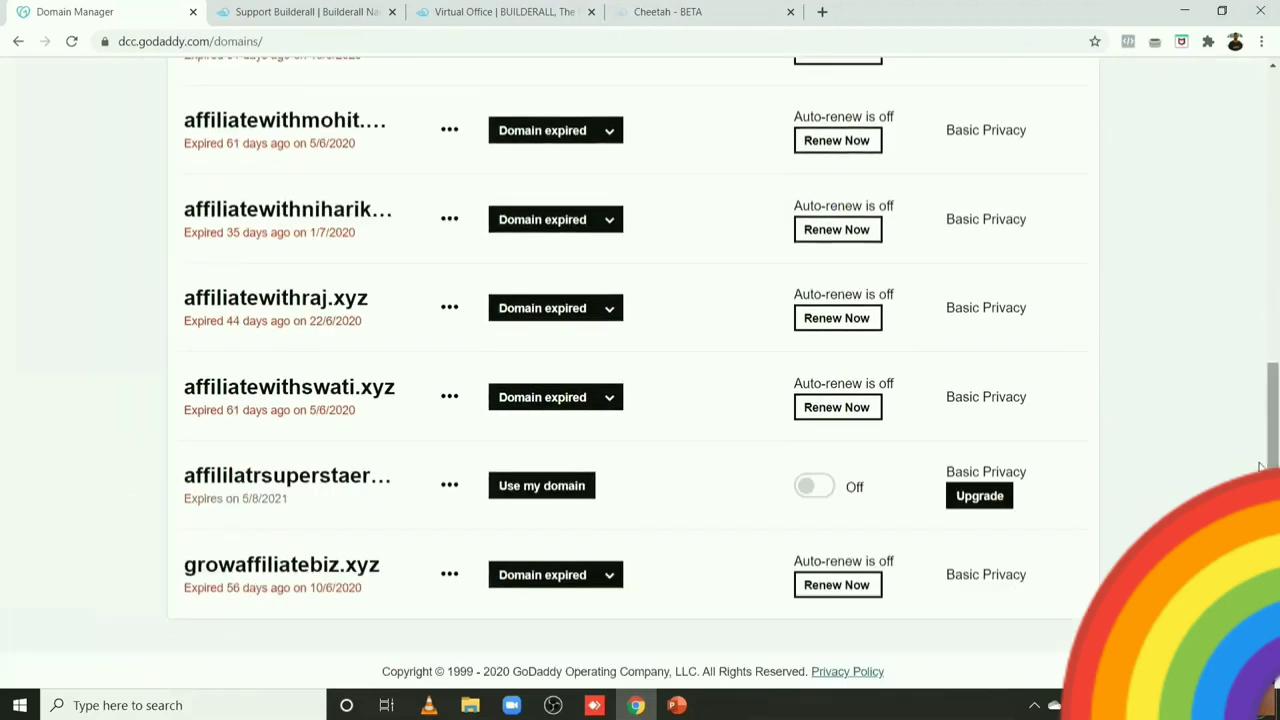
pyautogui.scroll(1, 1260, 450)
pyautogui.scroll(-1, 1260, 440)
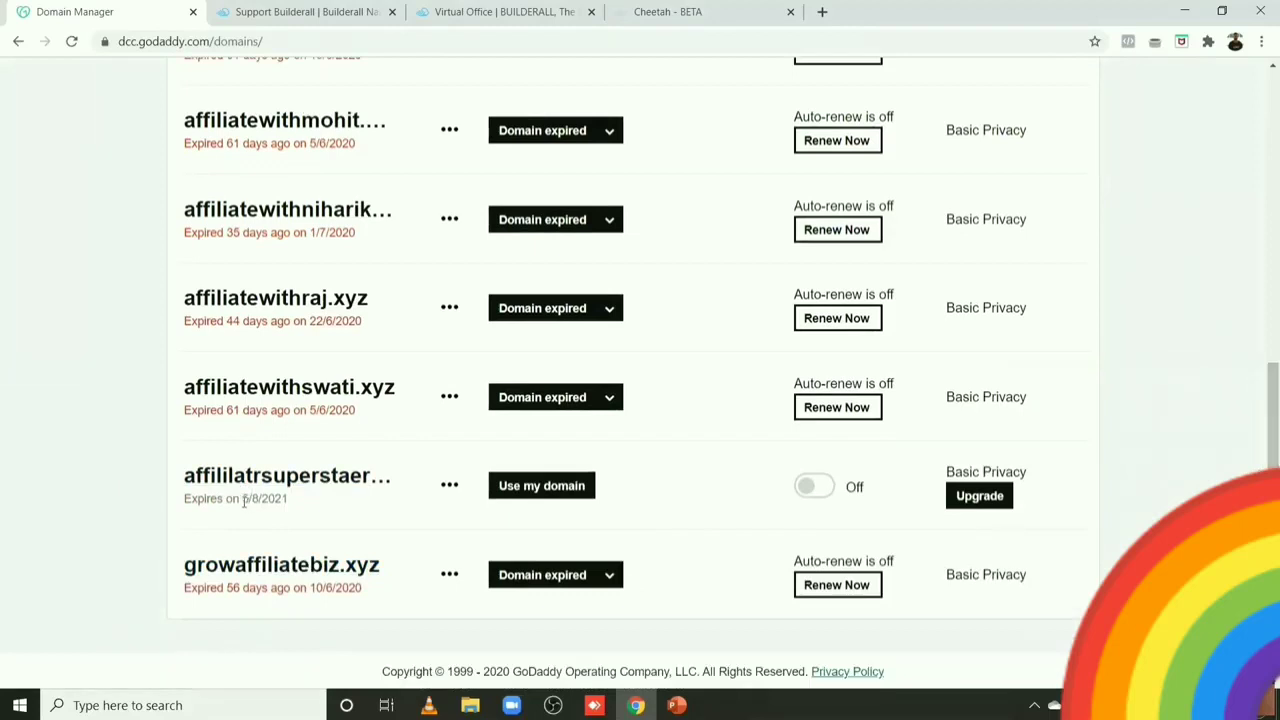
pyautogui.moveTo(243, 502); pyautogui.dragTo(290, 503)
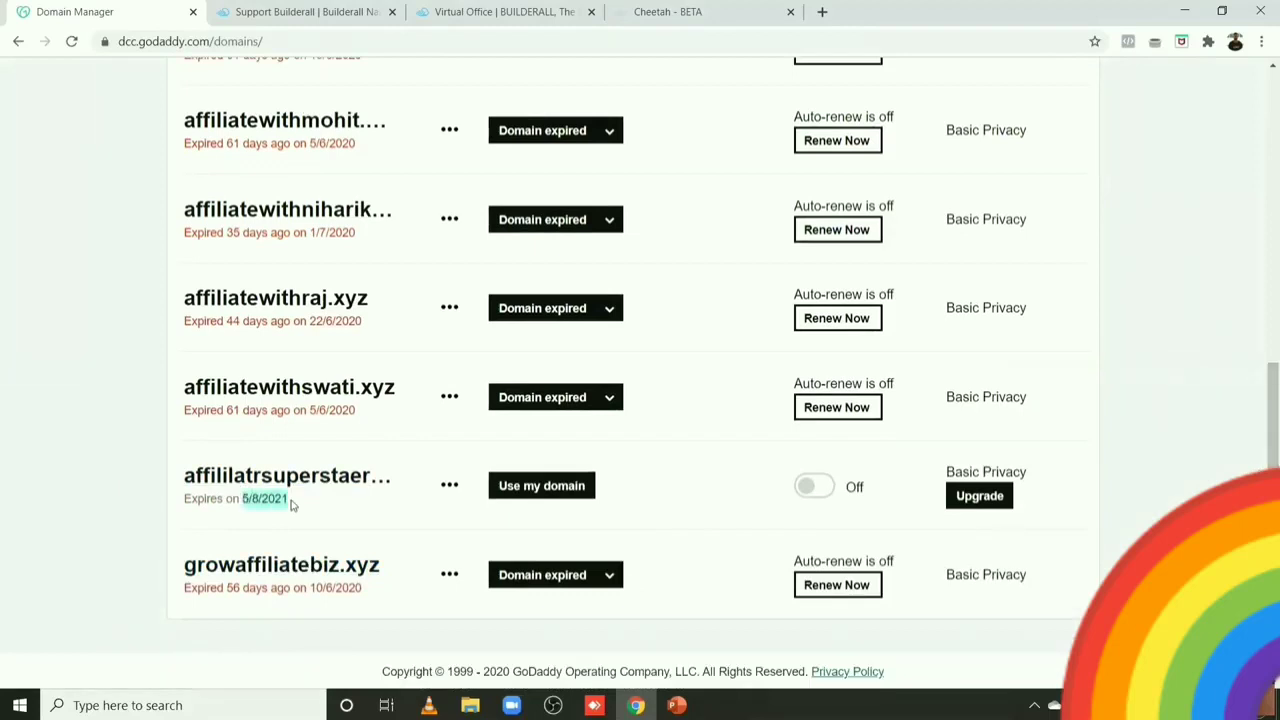
pyautogui.click(449, 488)
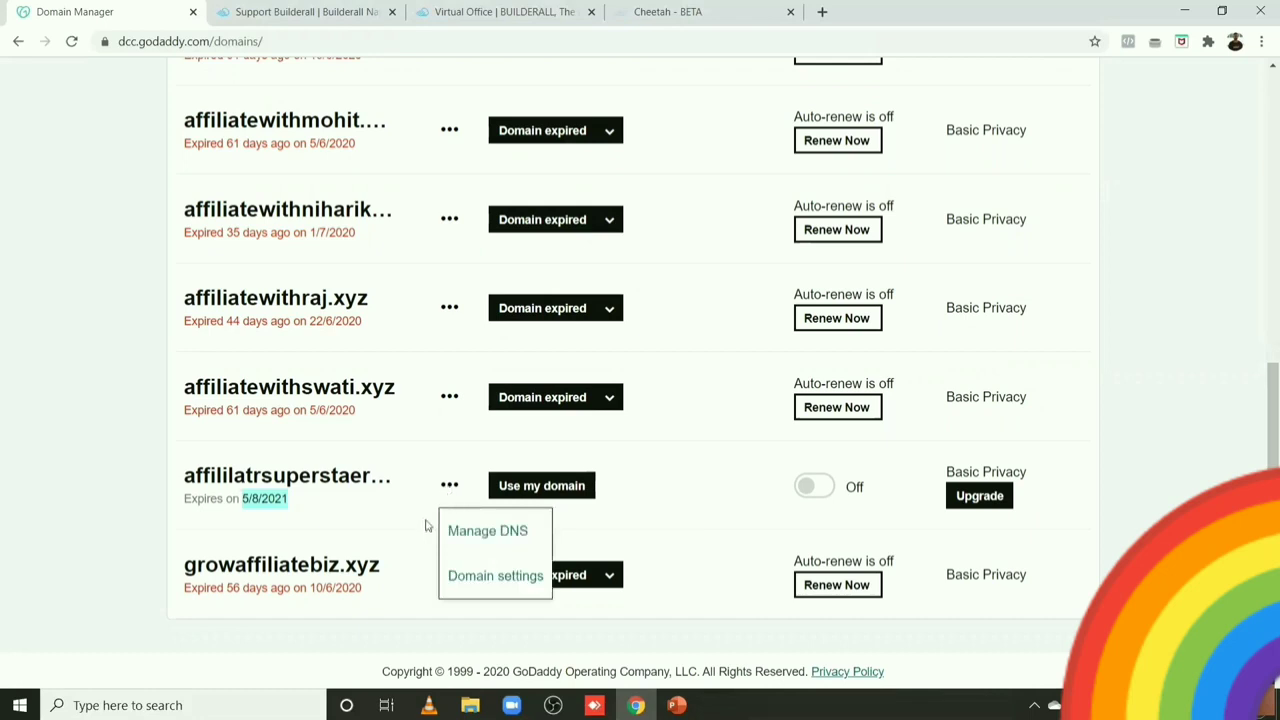
pyautogui.click(477, 536)
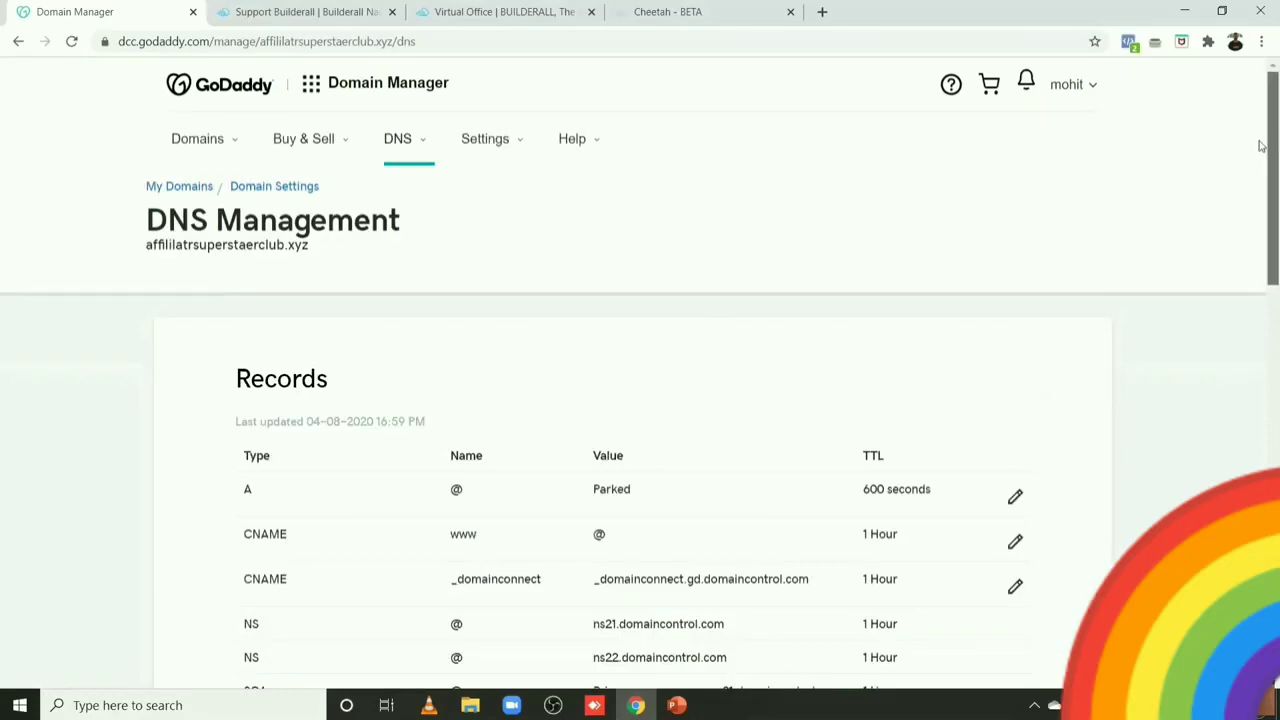
# Step: Open 'Enter my own nameservers (advanced)' for the .xyz domain, then move to the Builderall Virtual Office
pyautogui.moveTo(1260, 145); pyautogui.dragTo(1260, 172)
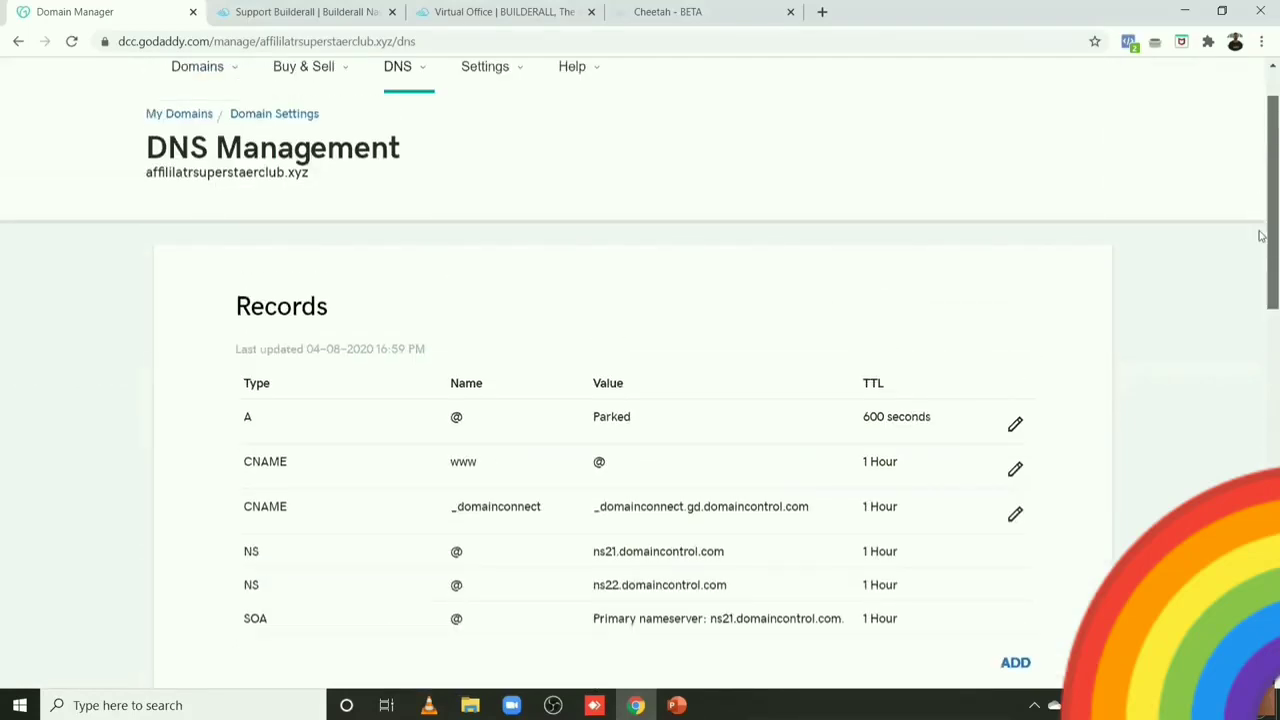
pyautogui.moveTo(1260, 236); pyautogui.dragTo(1262, 360)
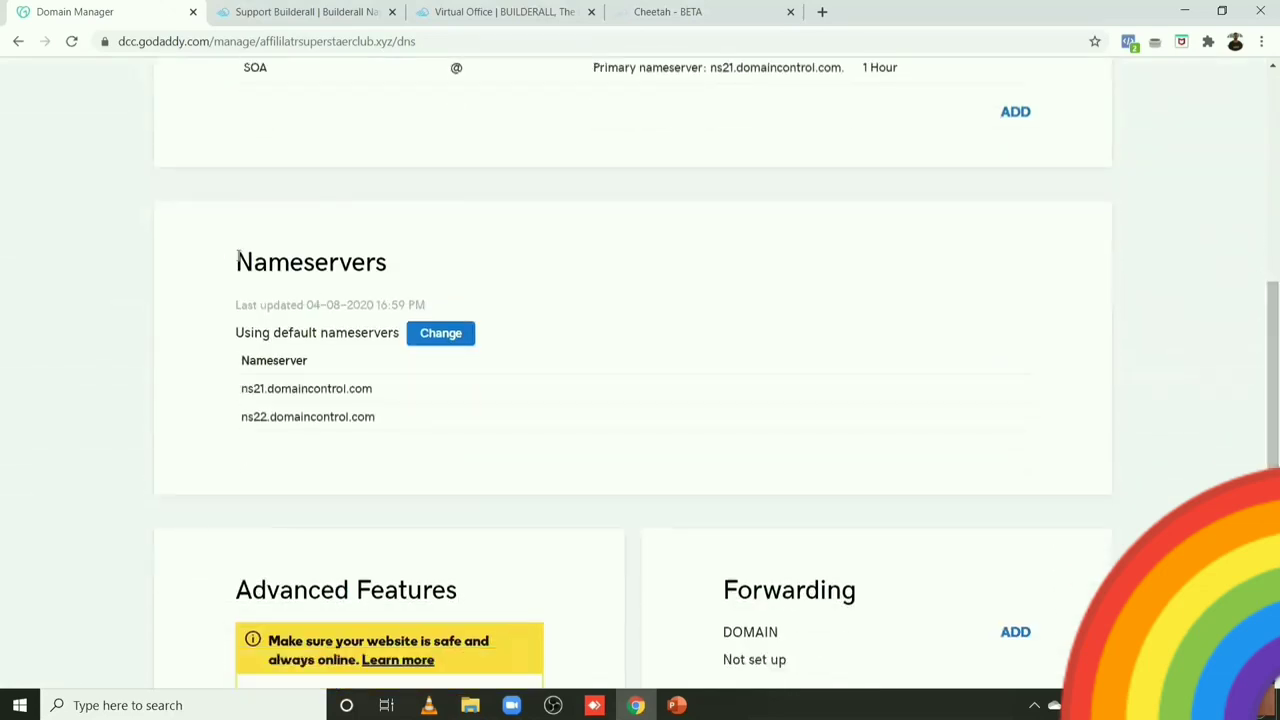
pyautogui.moveTo(236, 262); pyautogui.dragTo(392, 263)
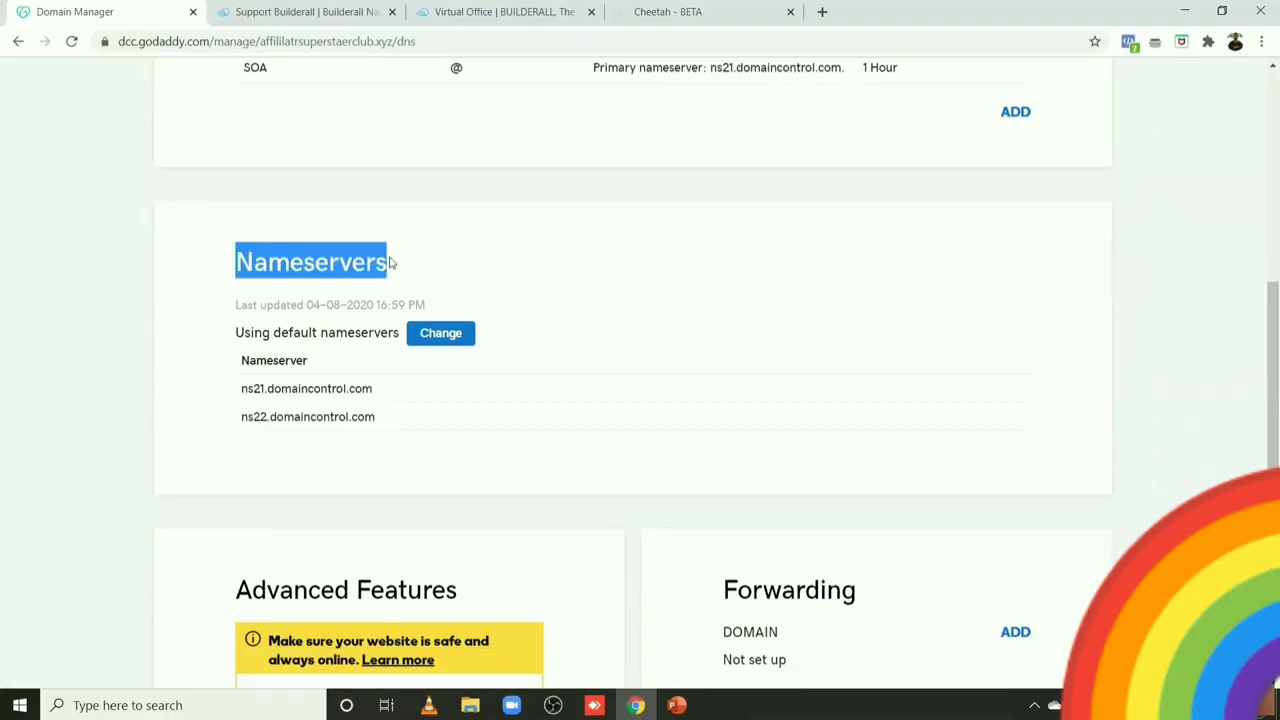
pyautogui.click(424, 340)
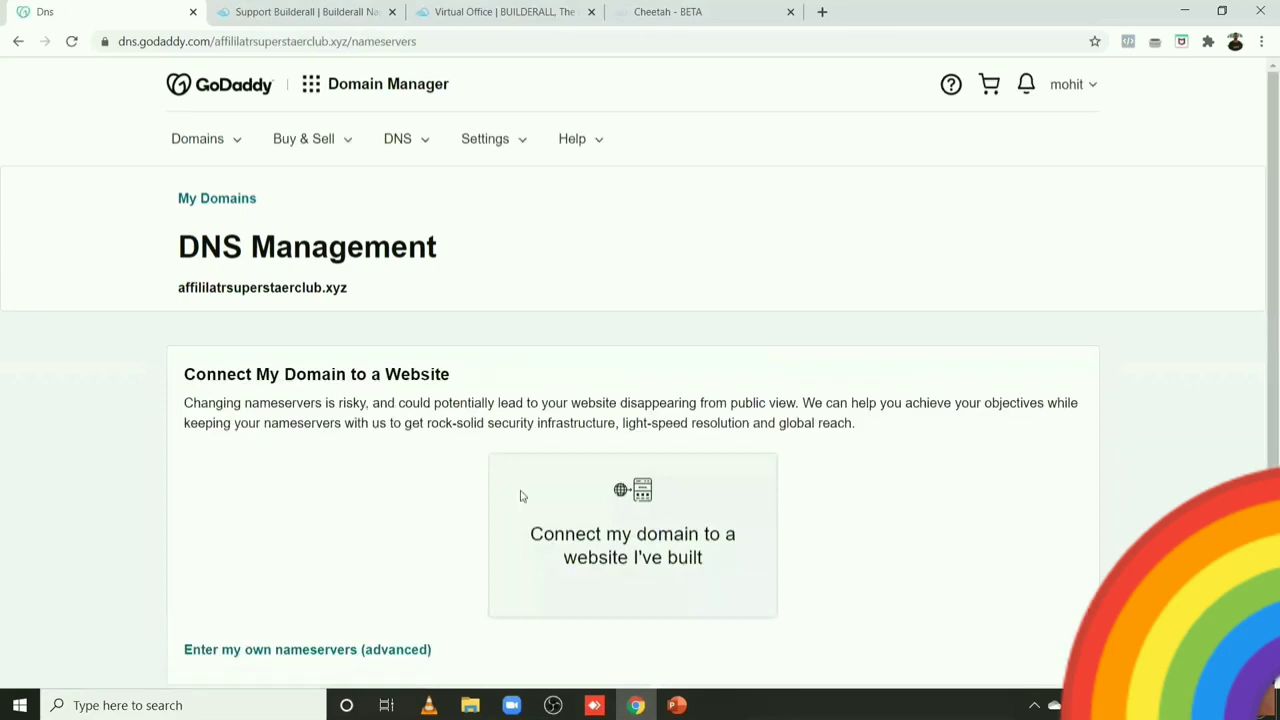
pyautogui.scroll(-1, 1260, 249)
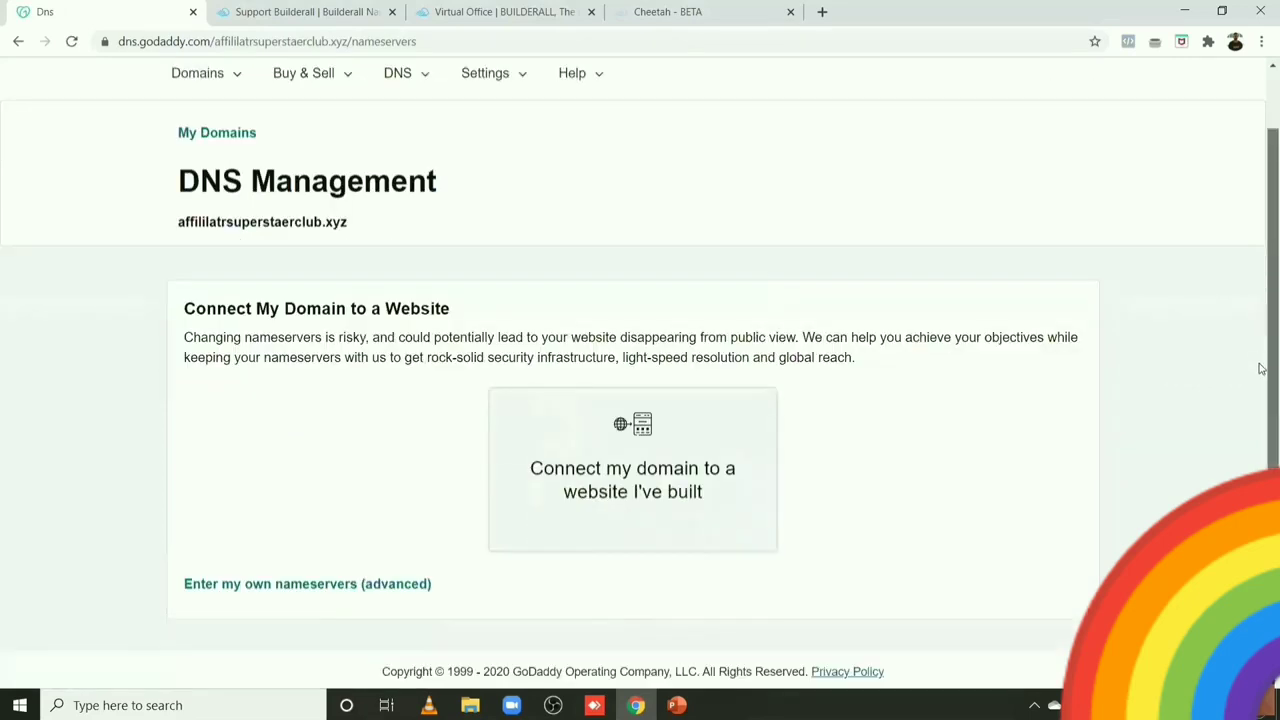
pyautogui.click(312, 585)
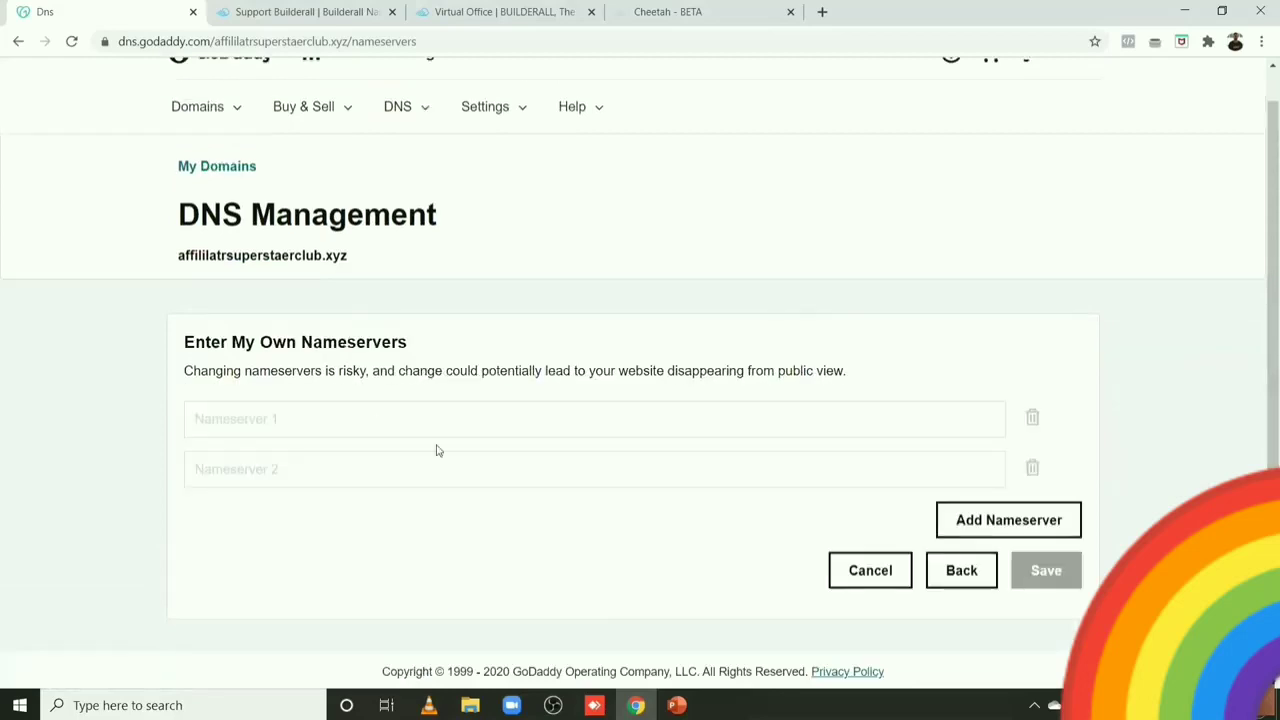
pyautogui.click(273, 417)
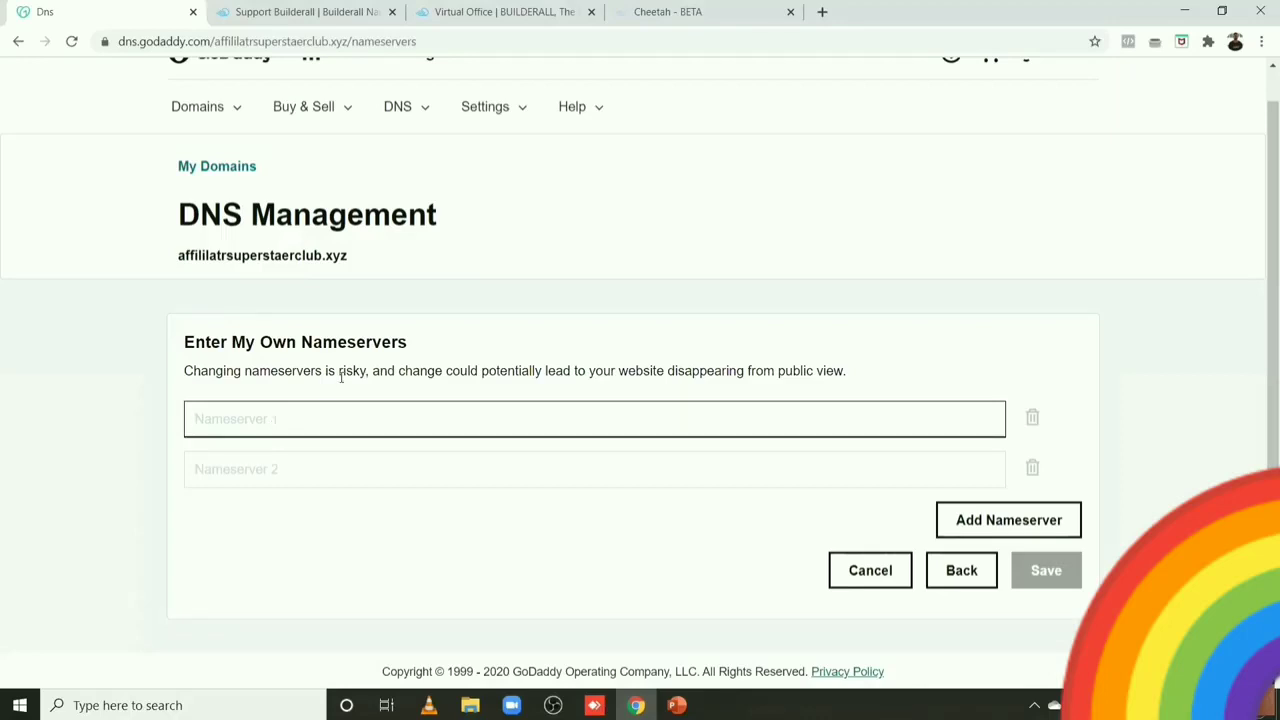
pyautogui.click(476, 13)
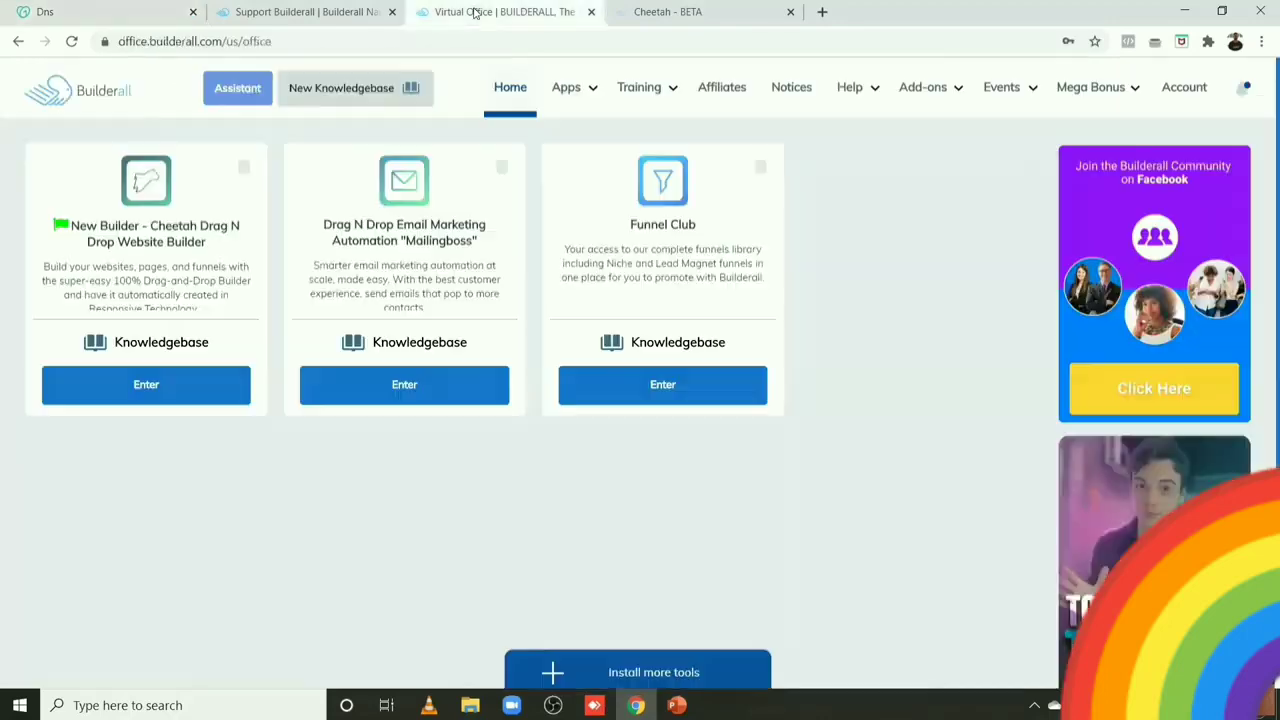
# Step: In the Builderall Name Servers support article, select ns3.l4dns.com listed under Cheetah Builder
pyautogui.click(669, 10)
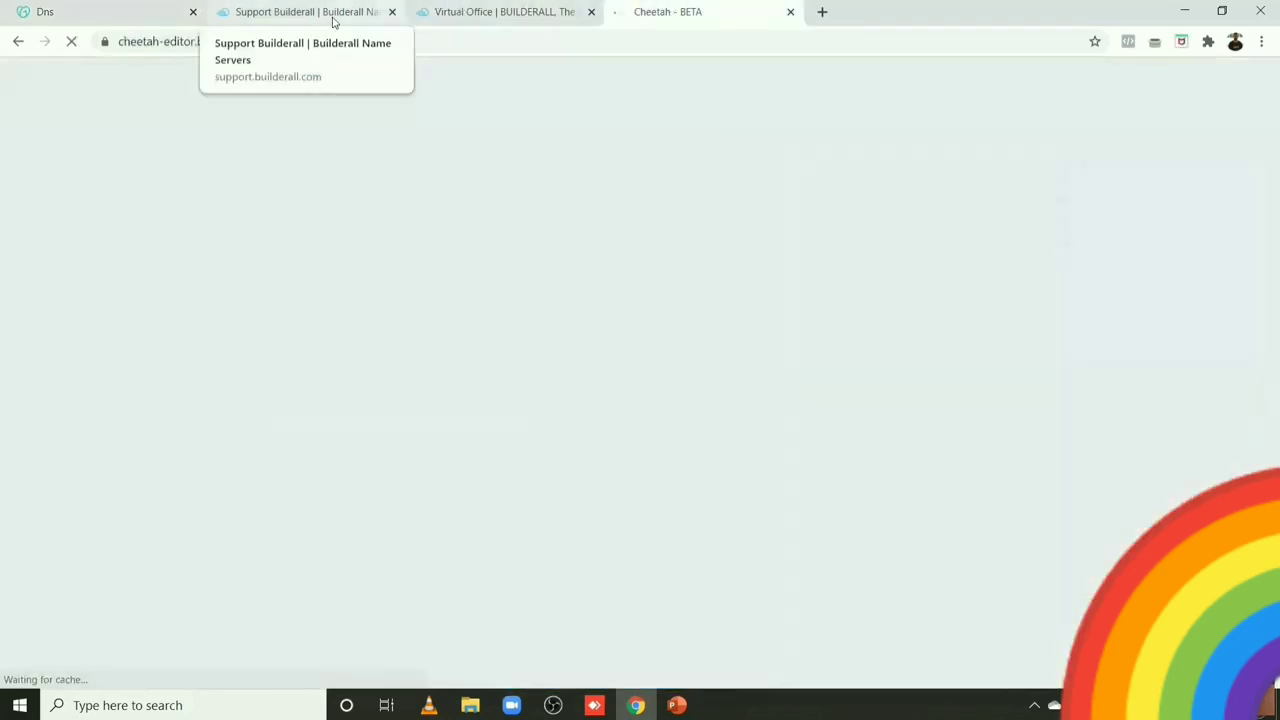
pyautogui.click(331, 14)
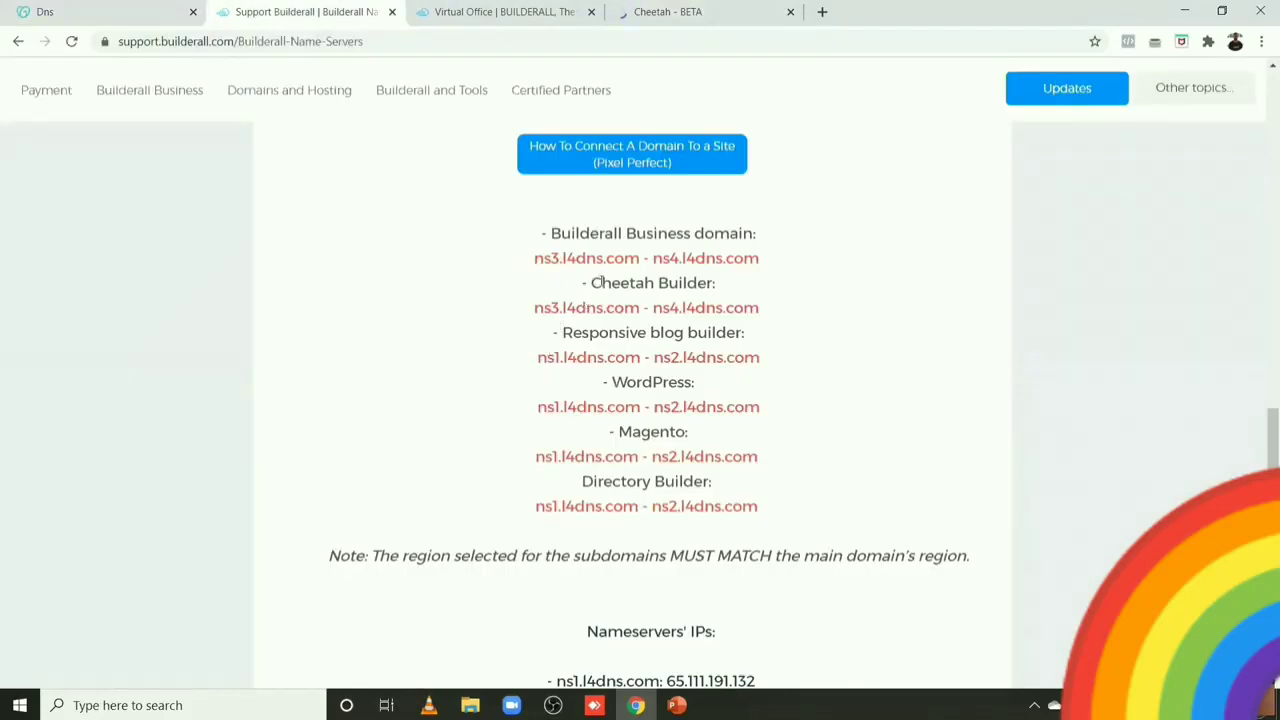
pyautogui.moveTo(591, 283); pyautogui.dragTo(770, 308)
pyautogui.click(767, 309)
pyautogui.moveTo(536, 309); pyautogui.dragTo(640, 310)
pyautogui.hotkey('ctrl', 'c')
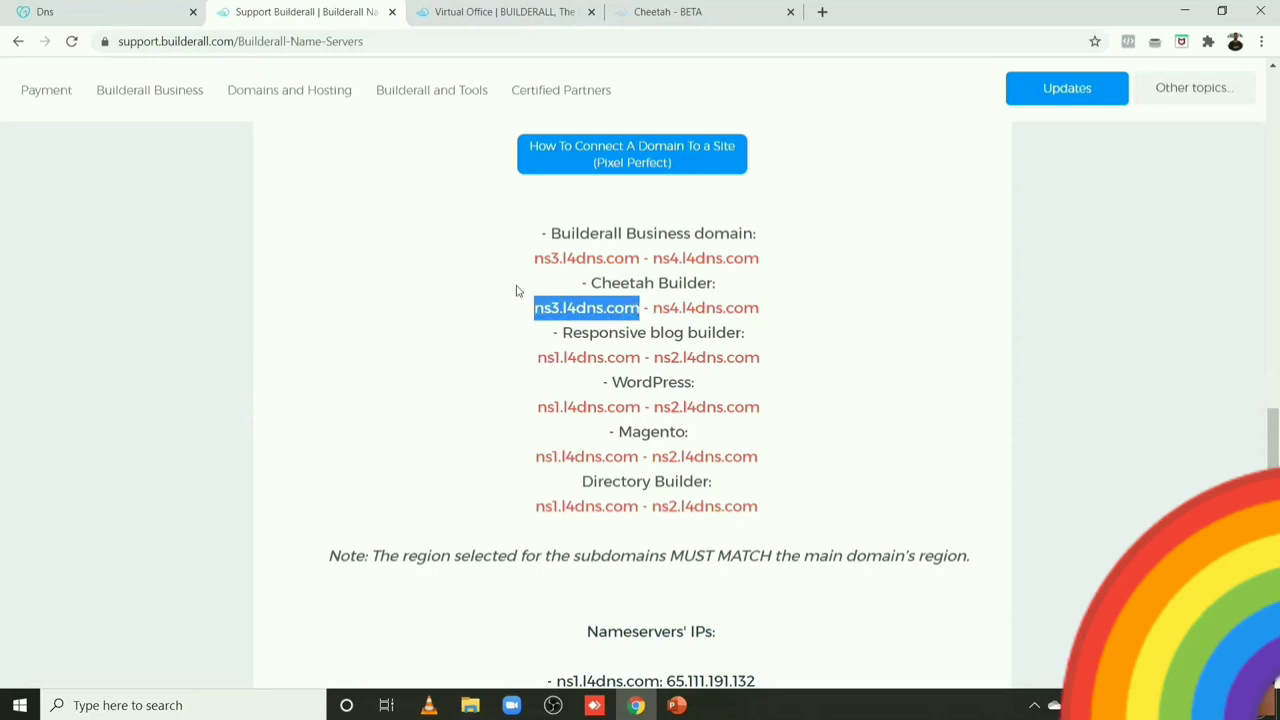
# Step: Paste ns3.l4dns.com into GoDaddy's Nameserver 1 field
pyautogui.click(143, 7)
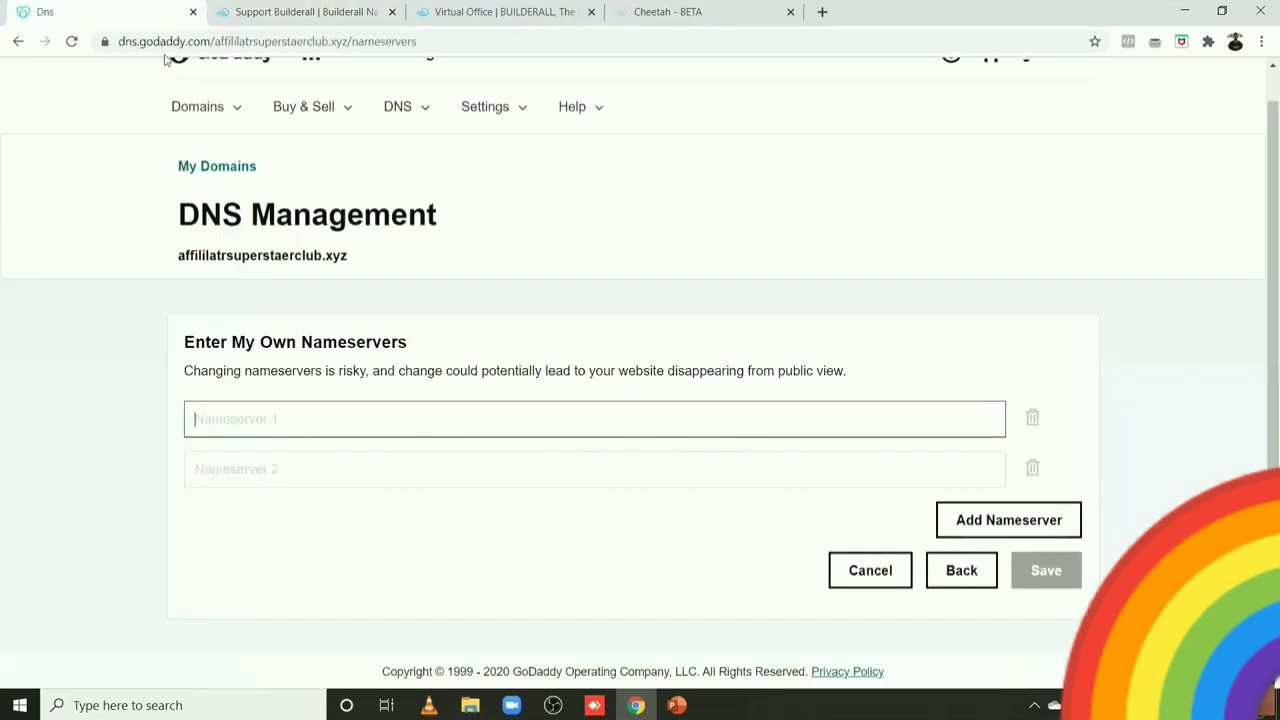
pyautogui.click(258, 416)
pyautogui.hotkey('ctrl', 'v')
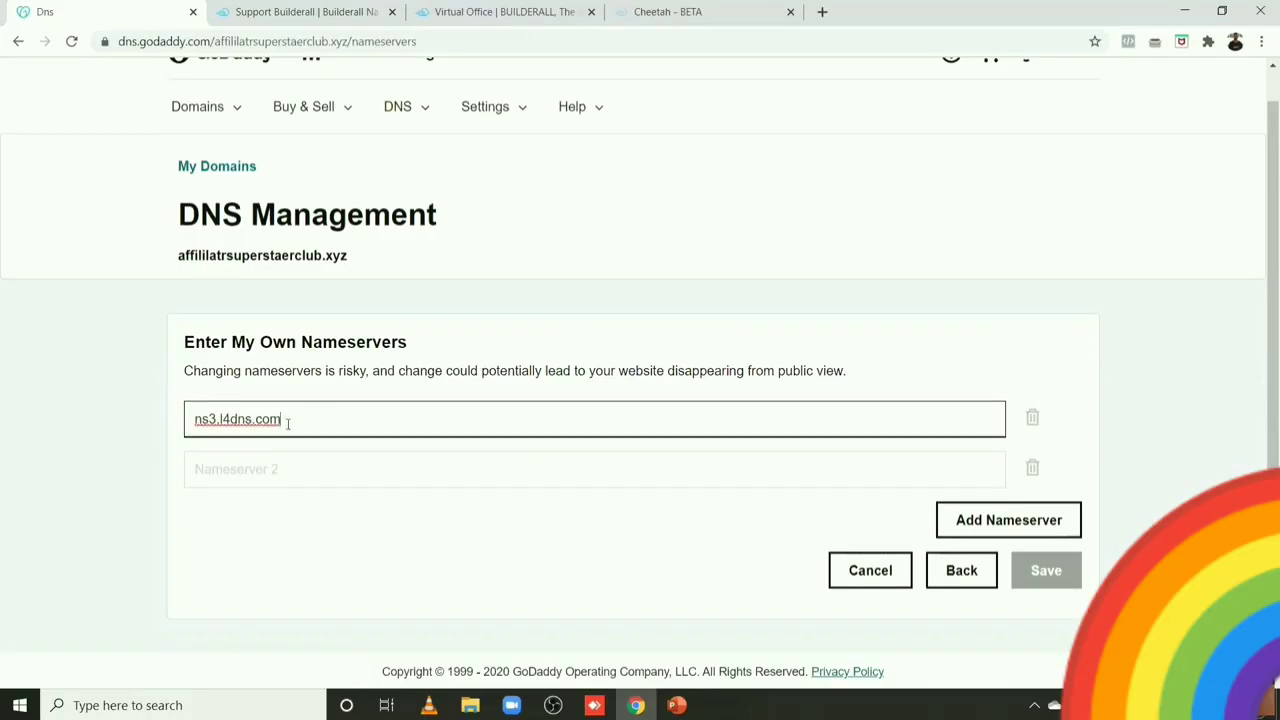
pyautogui.moveTo(284, 421); pyautogui.dragTo(219, 419)
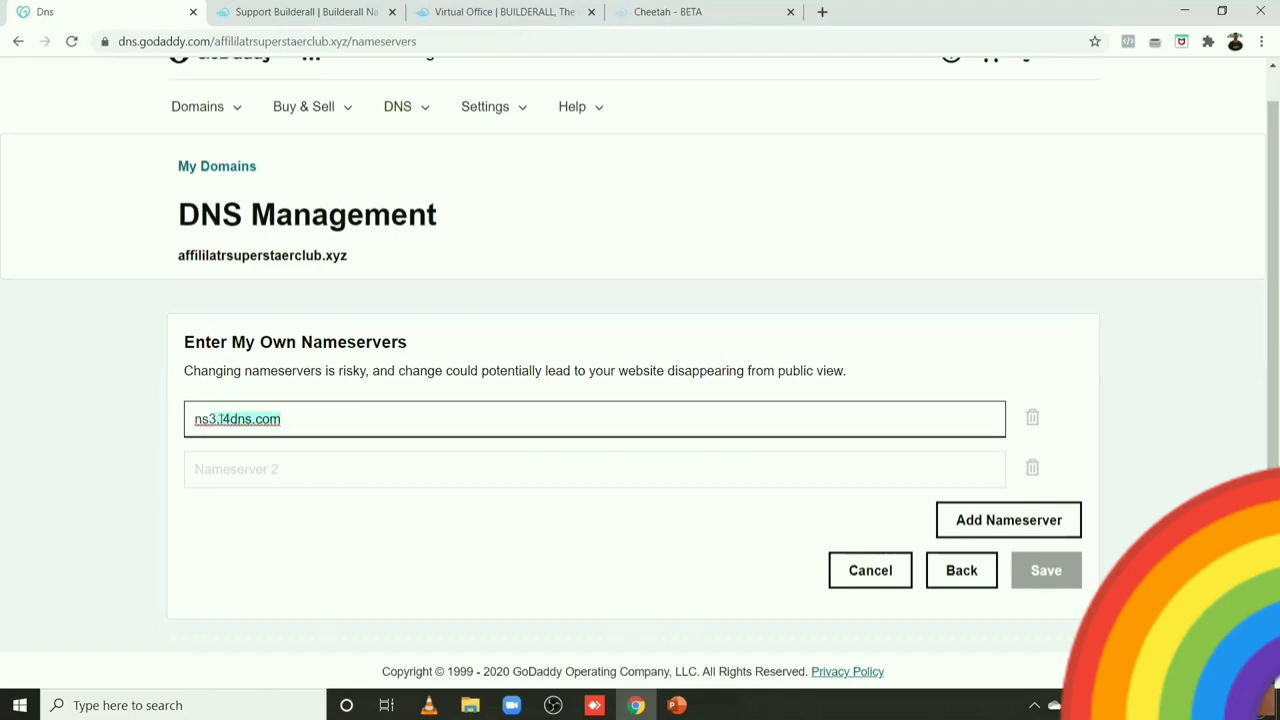
pyautogui.click(293, 420)
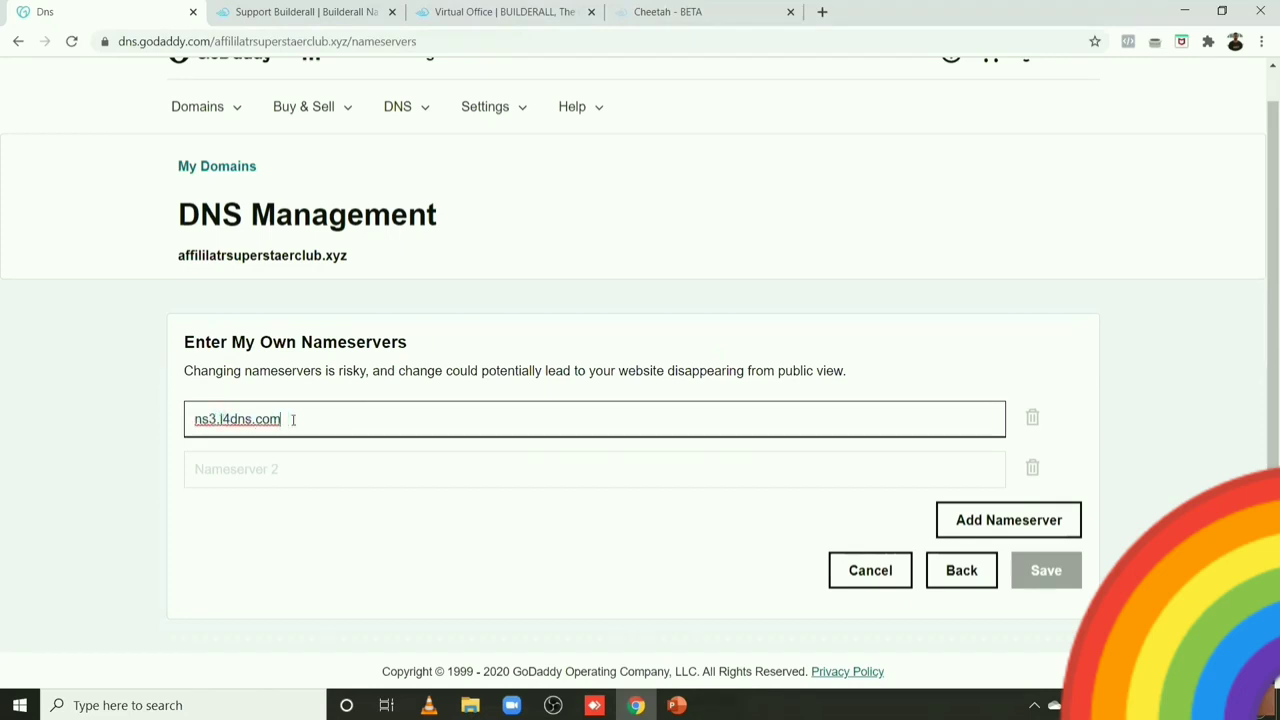
# Step: Copy ns4.l4dns.com from the support article into Nameserver 2 and save the nameservers
pyautogui.click(641, 10)
pyautogui.click(480, 10)
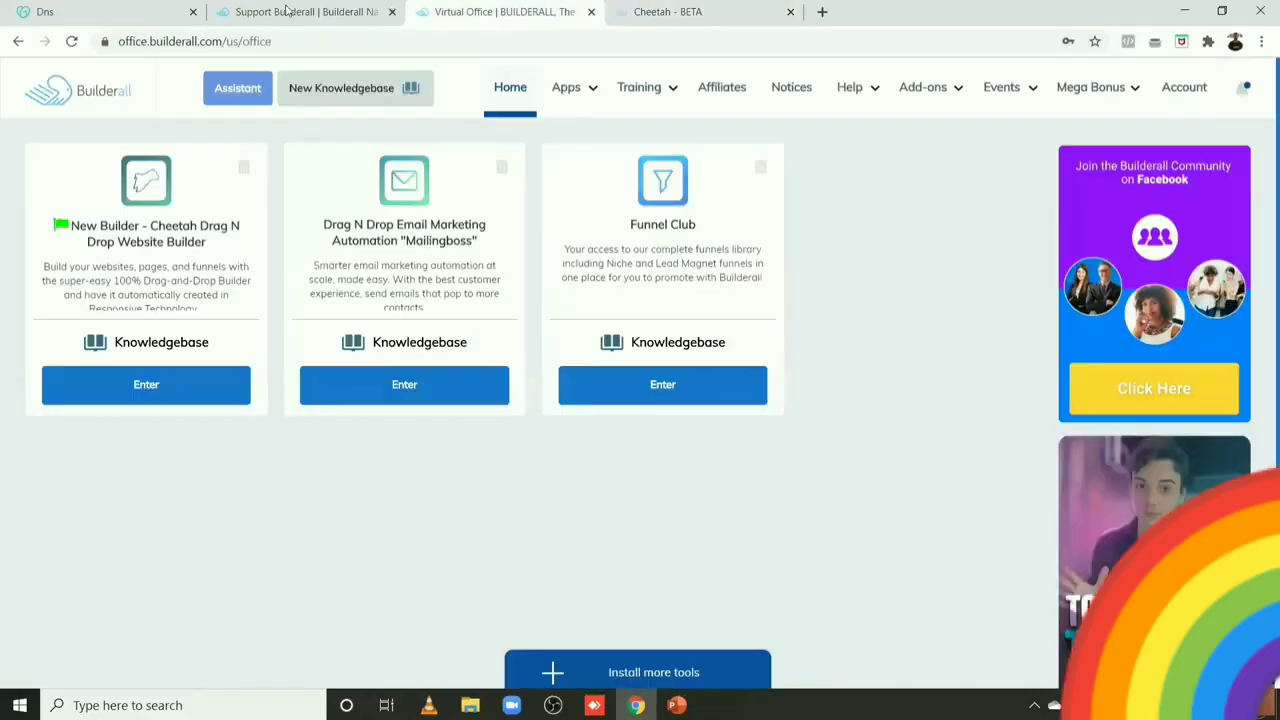
pyautogui.click(287, 10)
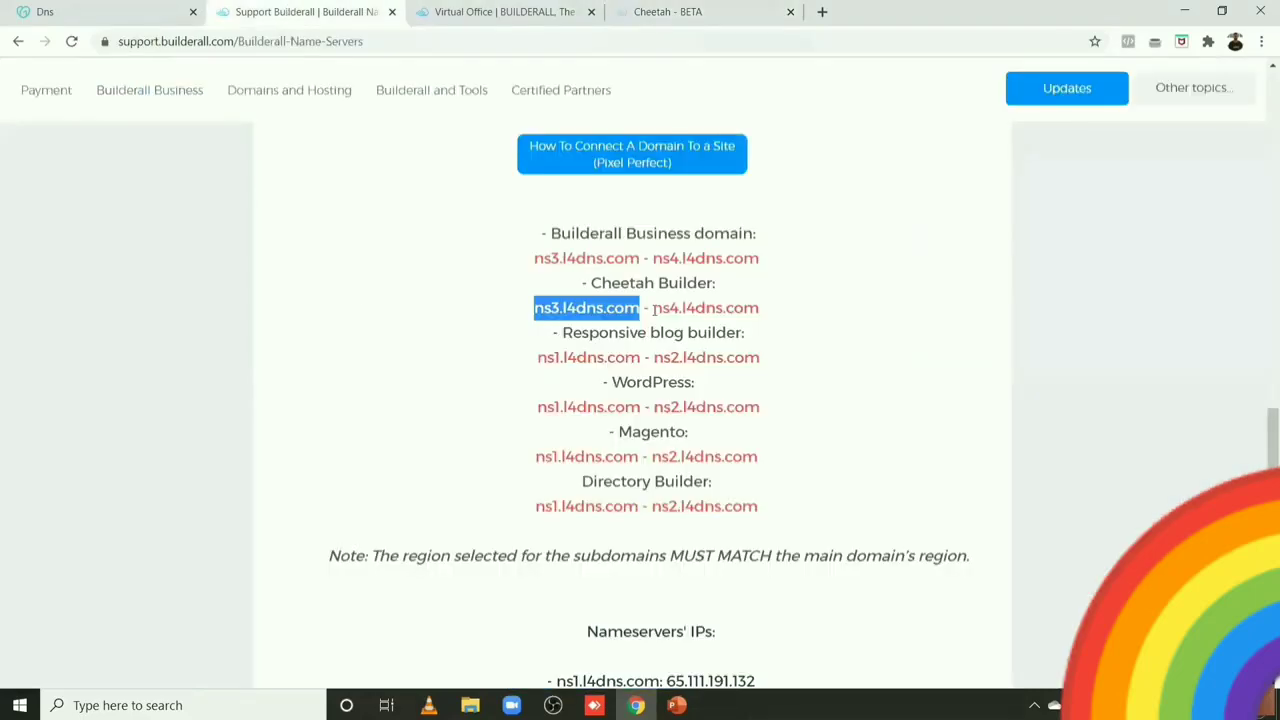
pyautogui.moveTo(653, 308); pyautogui.dragTo(768, 310)
pyautogui.hotkey('ctrl', 'c')
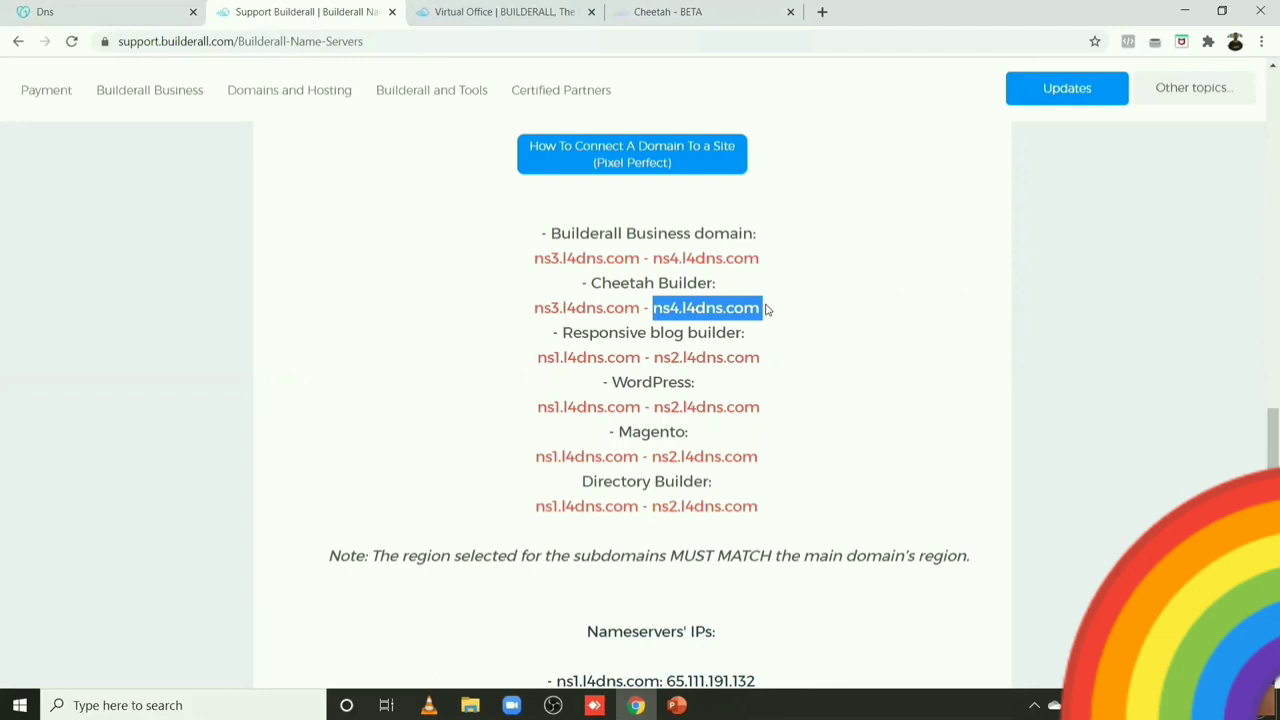
pyautogui.click(40, 11)
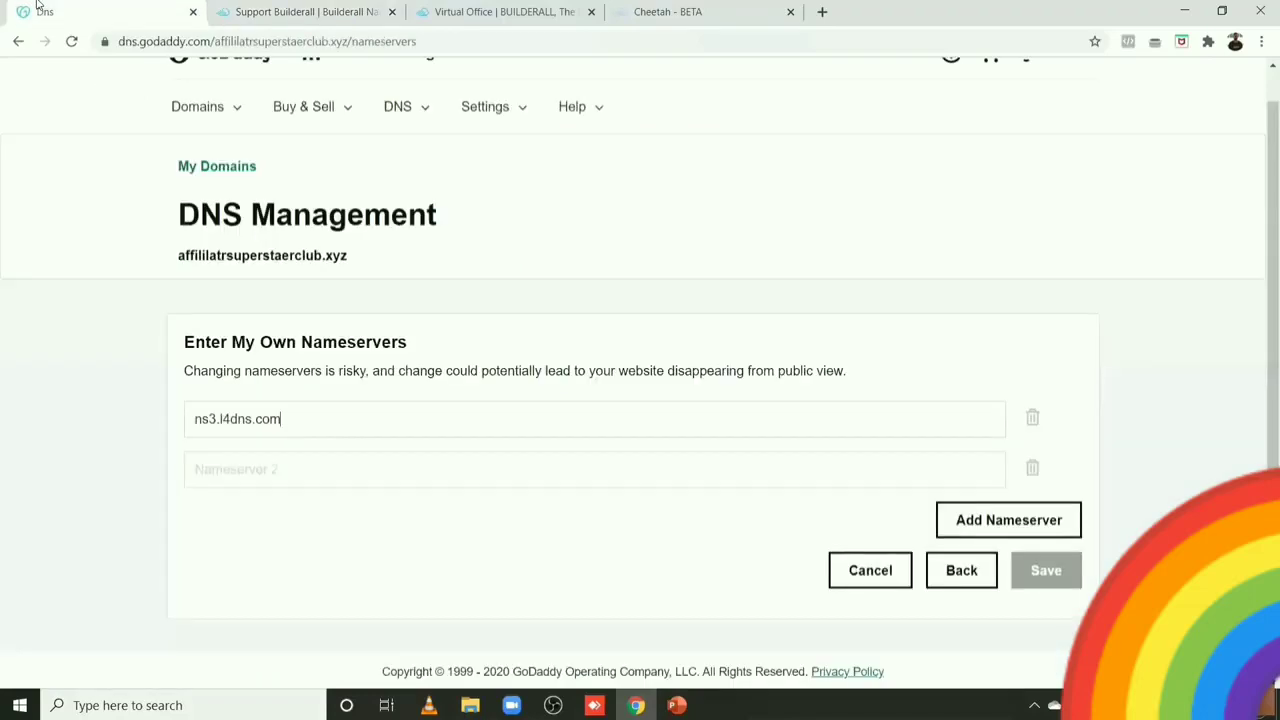
pyautogui.click(238, 467)
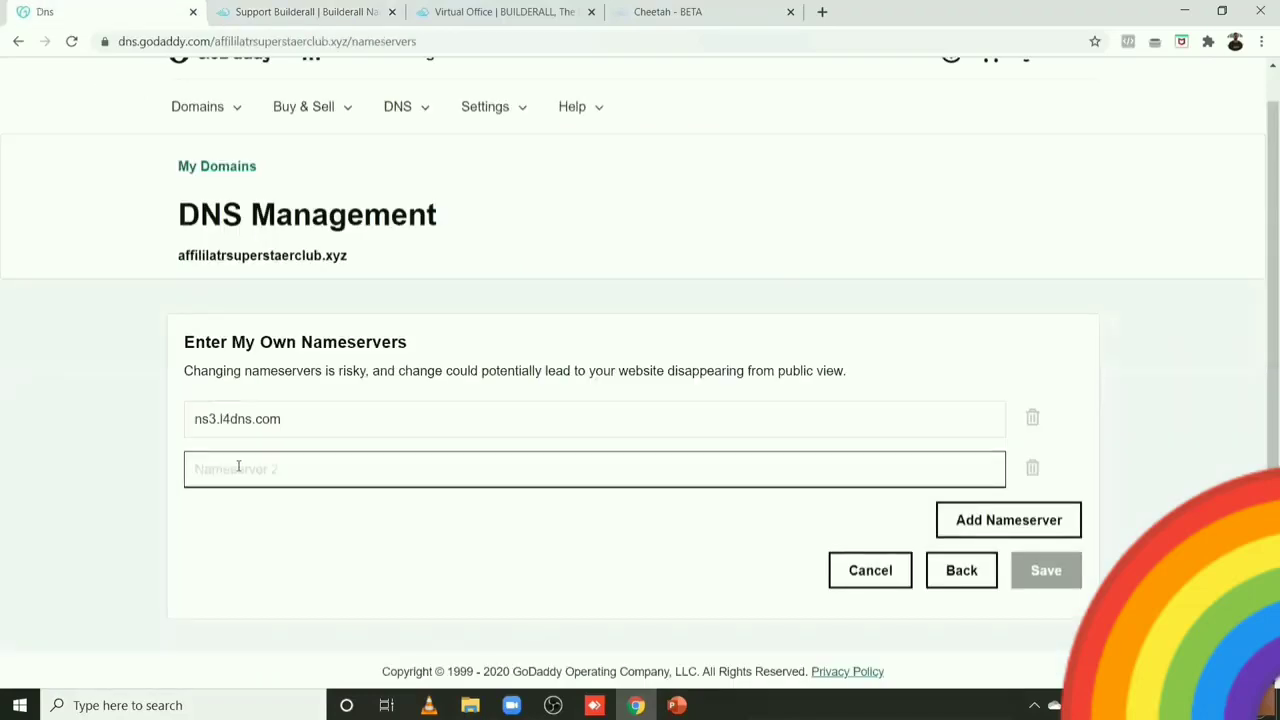
pyautogui.hotkey('ctrl', 'v')
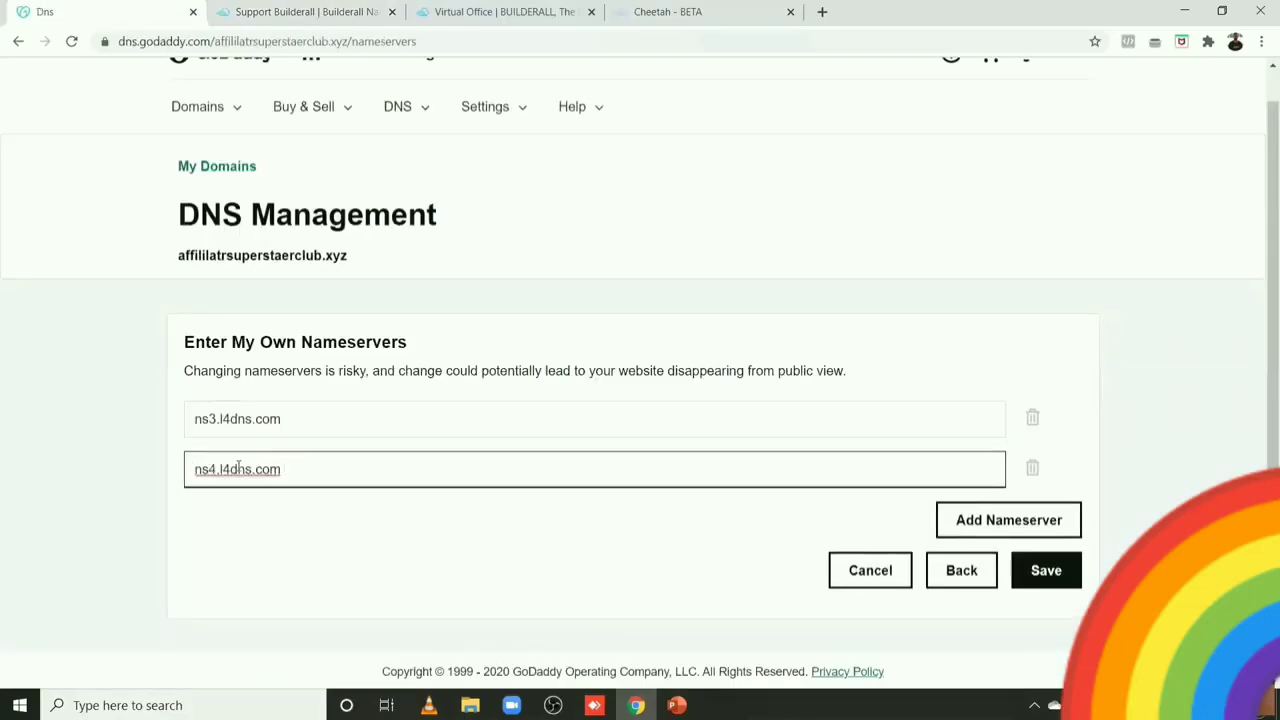
pyautogui.press('BackSpace')
pyautogui.click(299, 419)
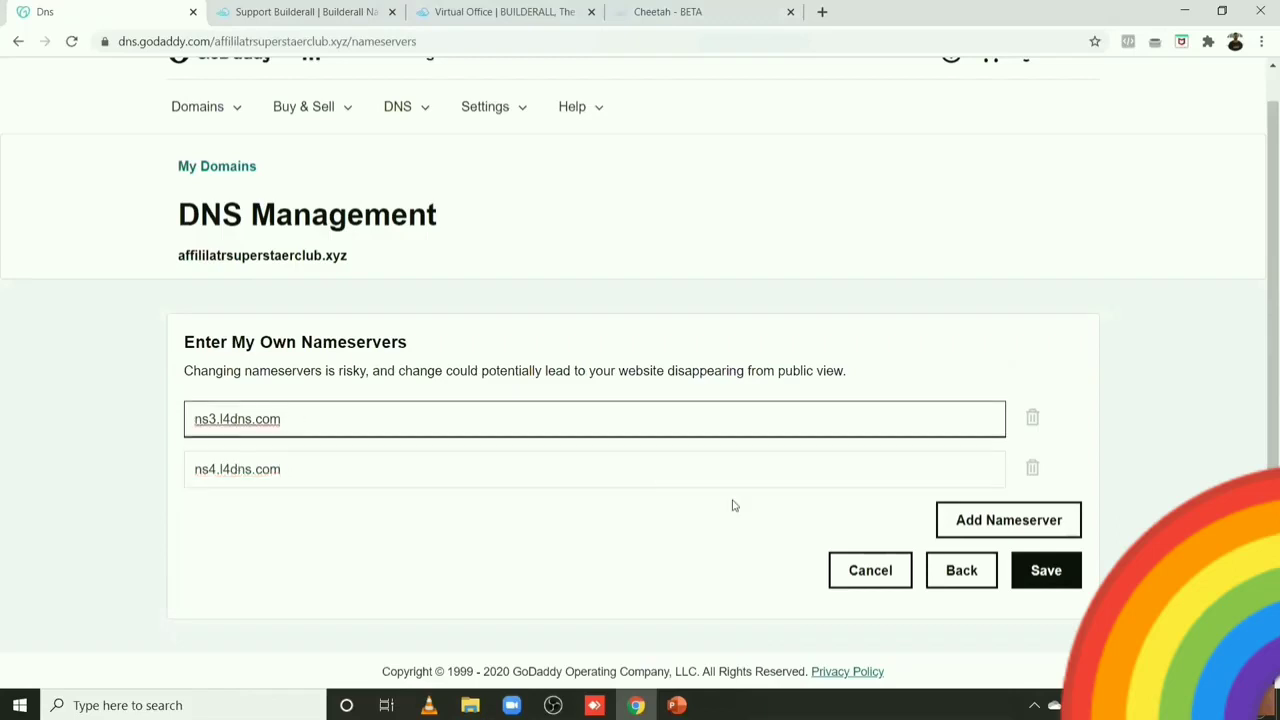
pyautogui.click(1036, 570)
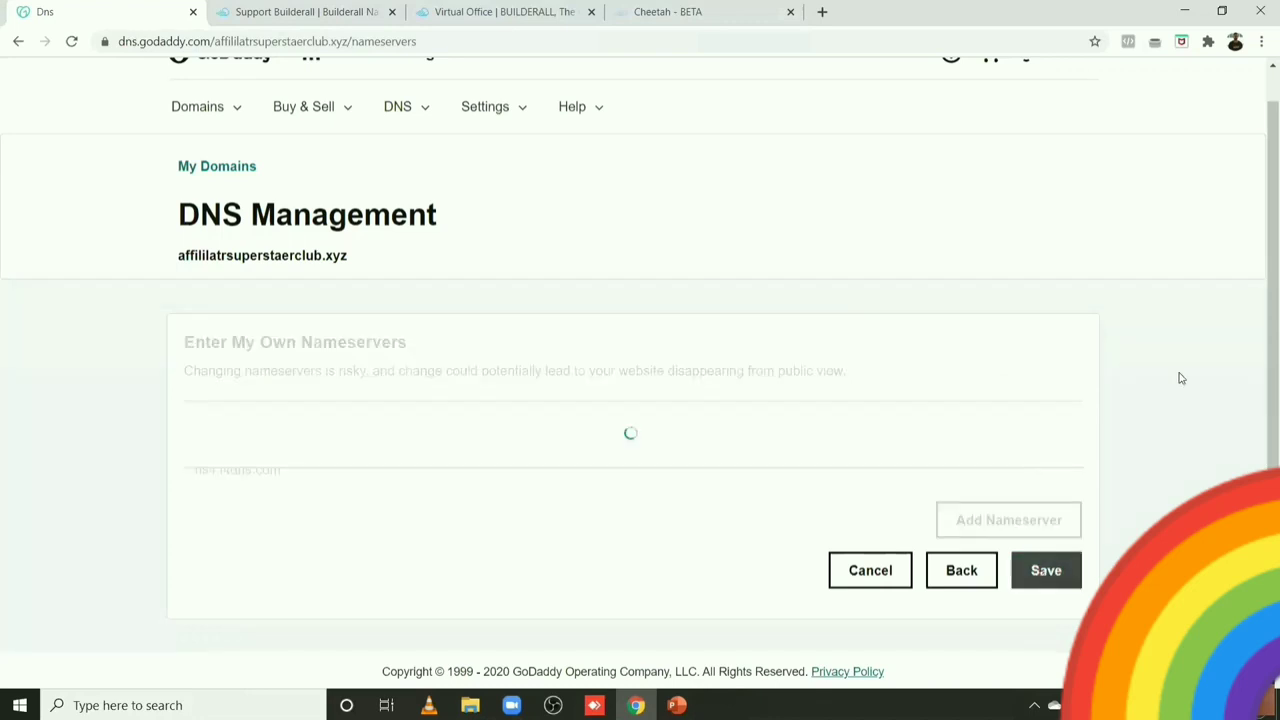
pyautogui.scroll(1, 1262, 300)
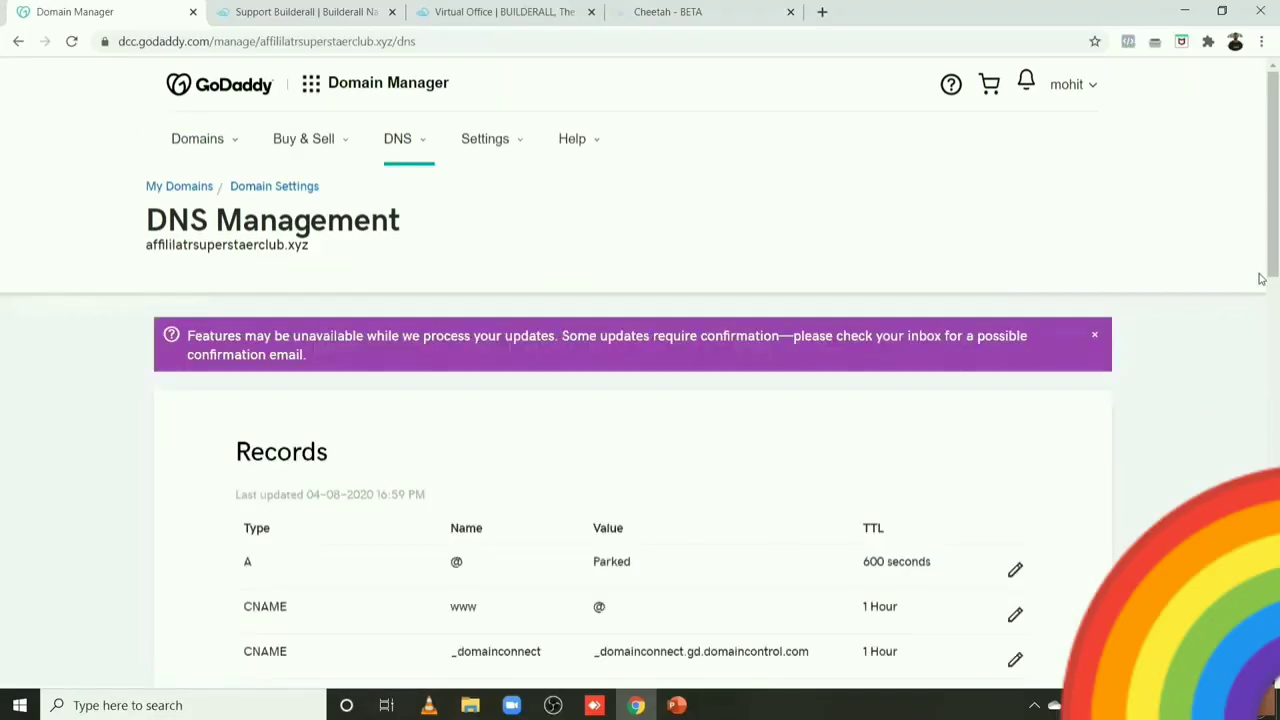
pyautogui.click(70, 44)
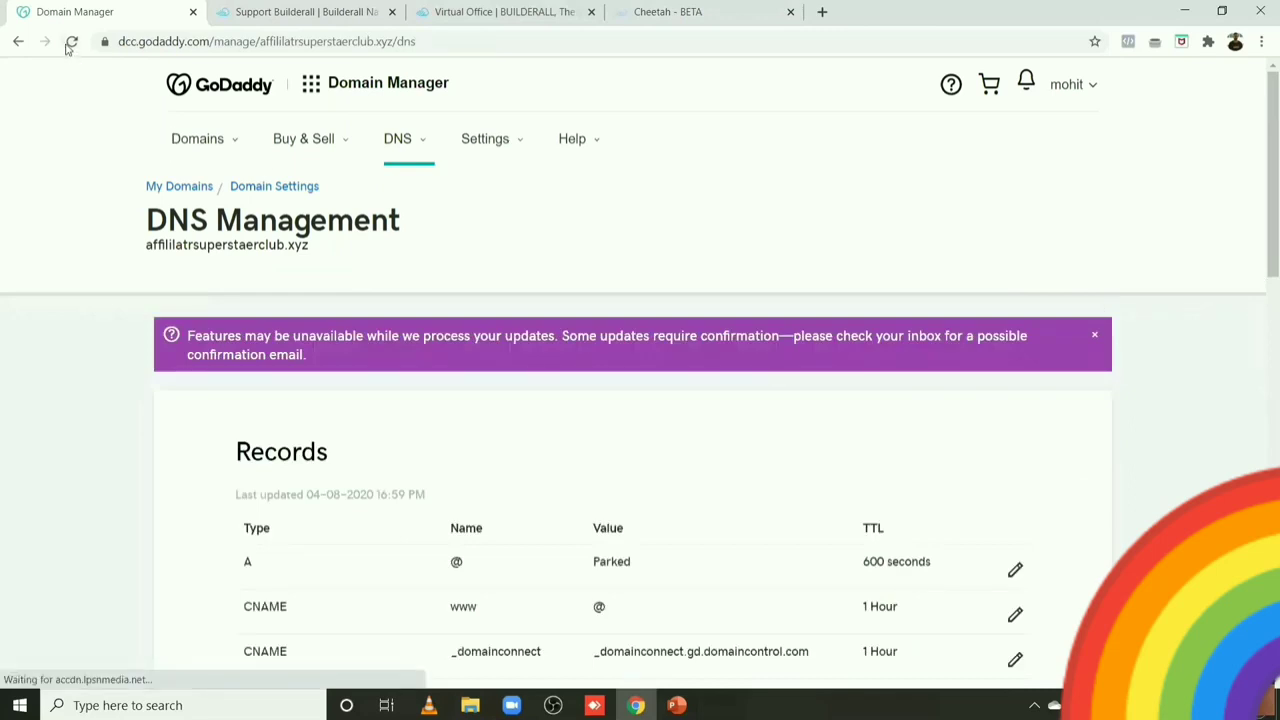
pyautogui.click(70, 44)
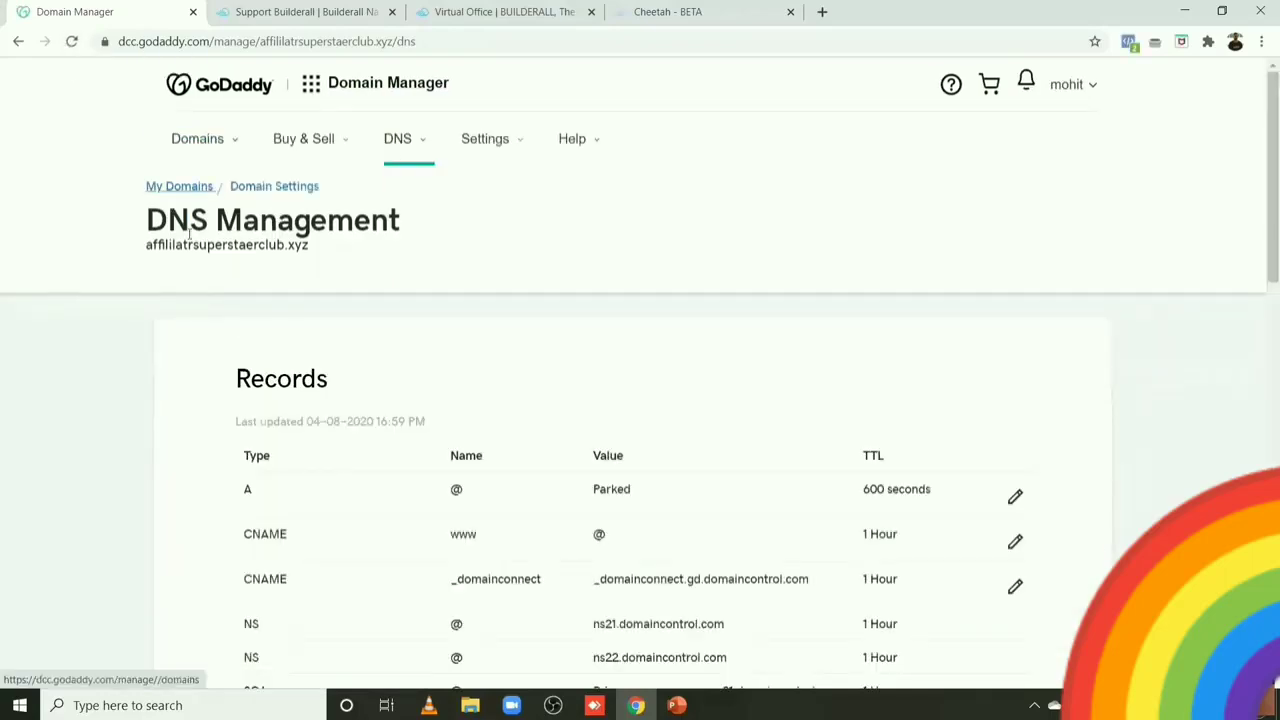
pyautogui.click(71, 43)
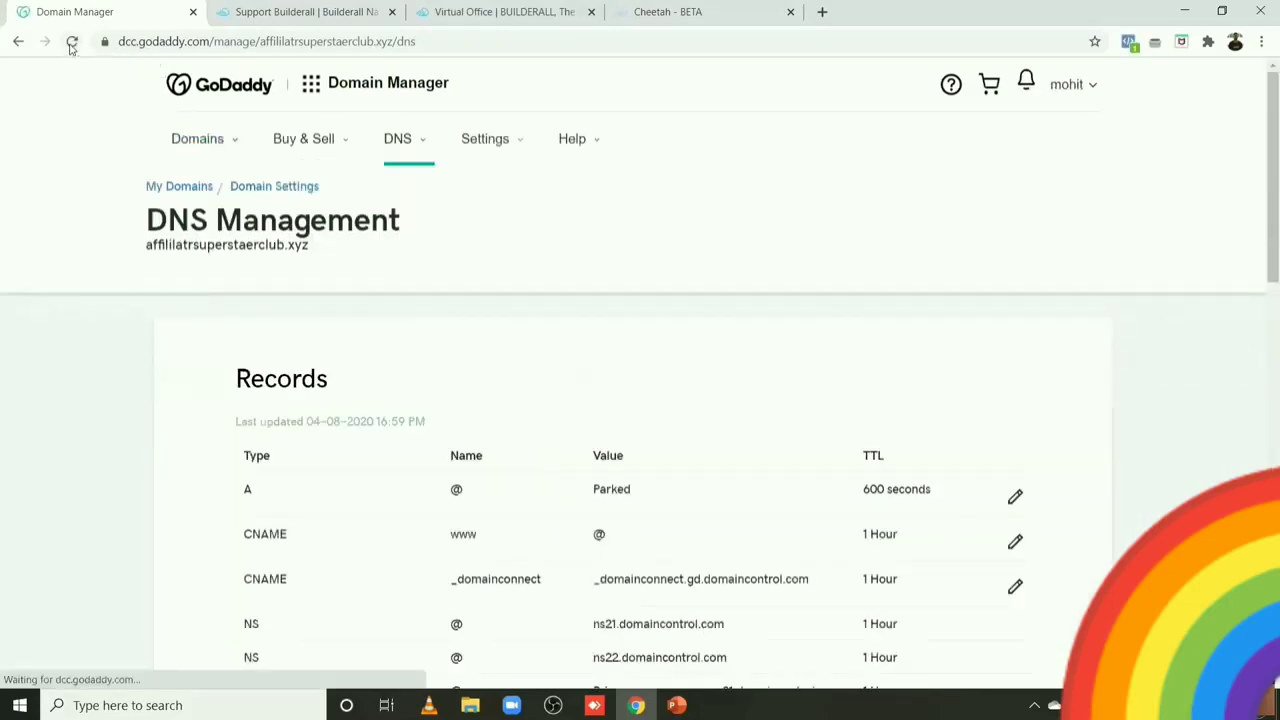
pyautogui.click(71, 44)
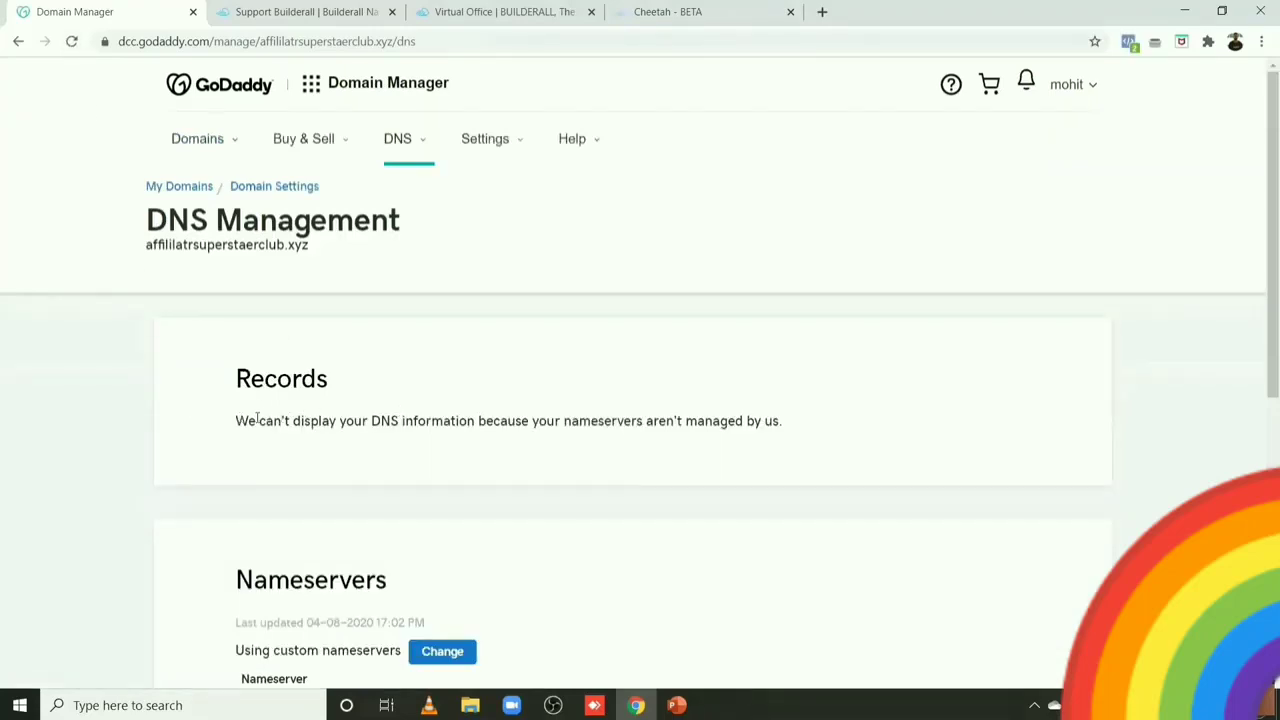
# Step: Highlight the notice that the domain's nameservers aren't managed by GoDaddy
pyautogui.moveTo(237, 421); pyautogui.dragTo(766, 431)
pyautogui.click(795, 431)
pyautogui.moveTo(781, 421); pyautogui.dragTo(208, 415)
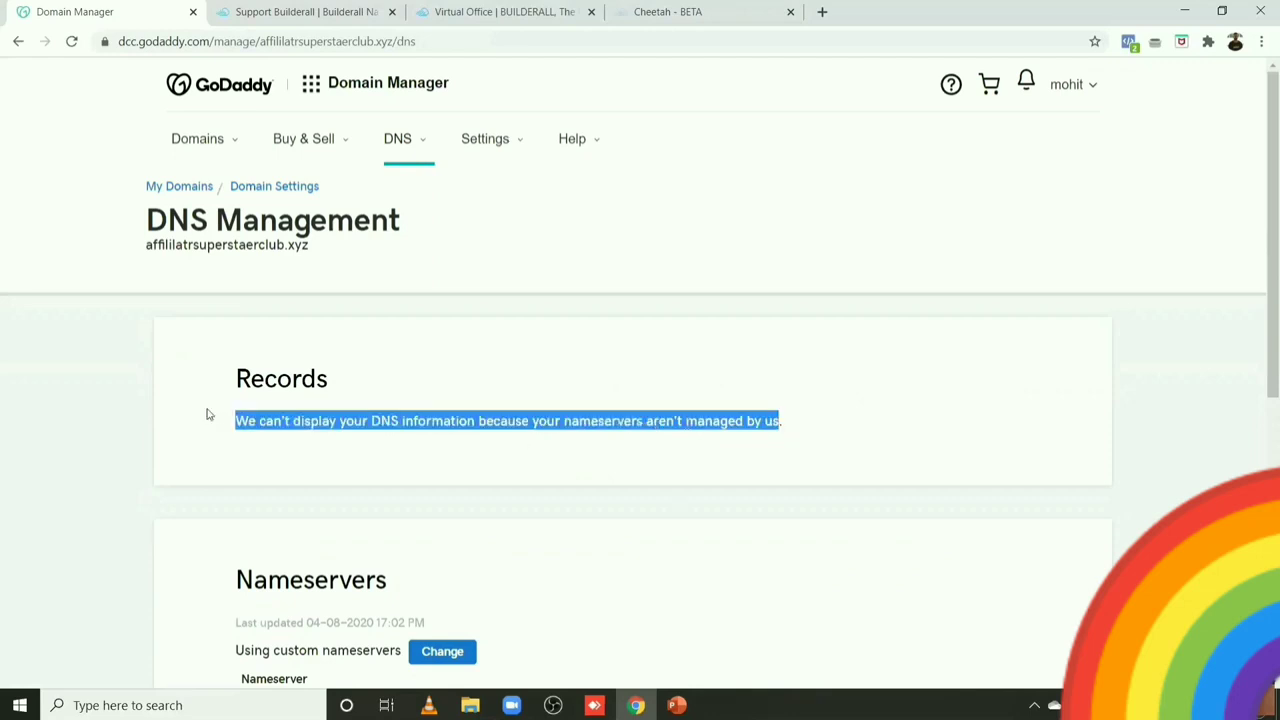
pyautogui.click(208, 414)
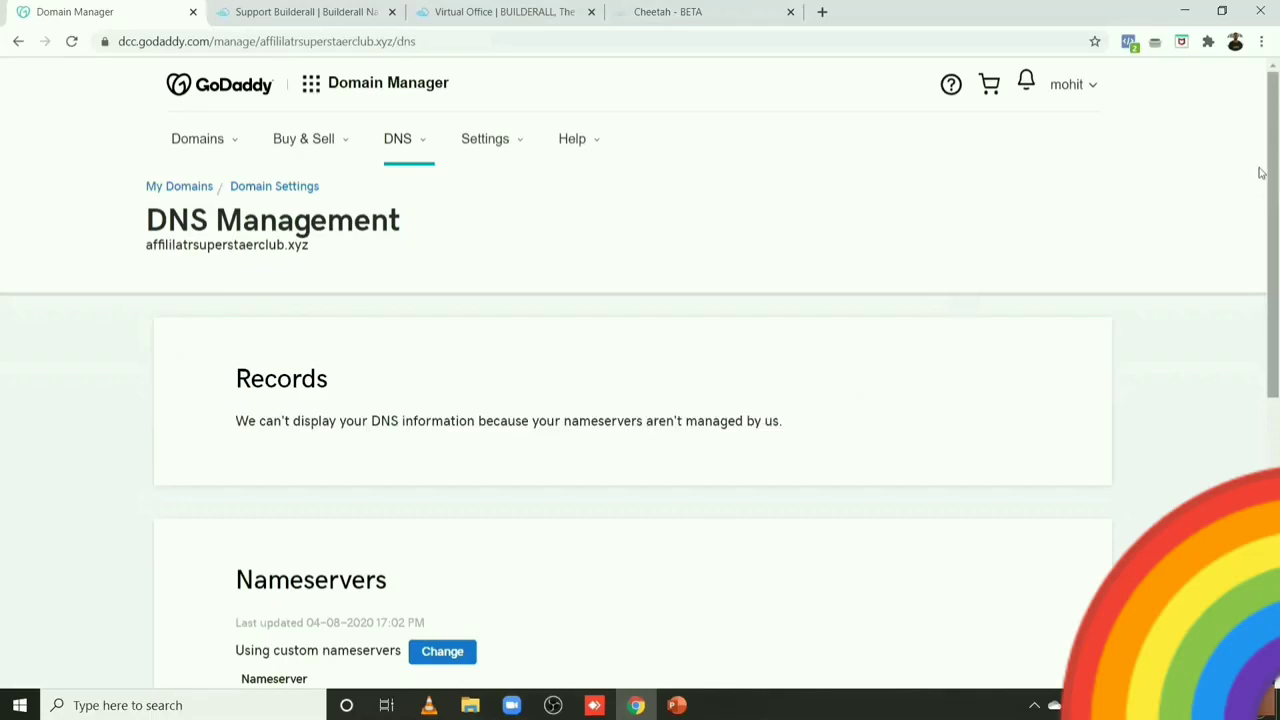
pyautogui.scroll(-2, 1260, 240)
pyautogui.scroll(1, 1262, 167)
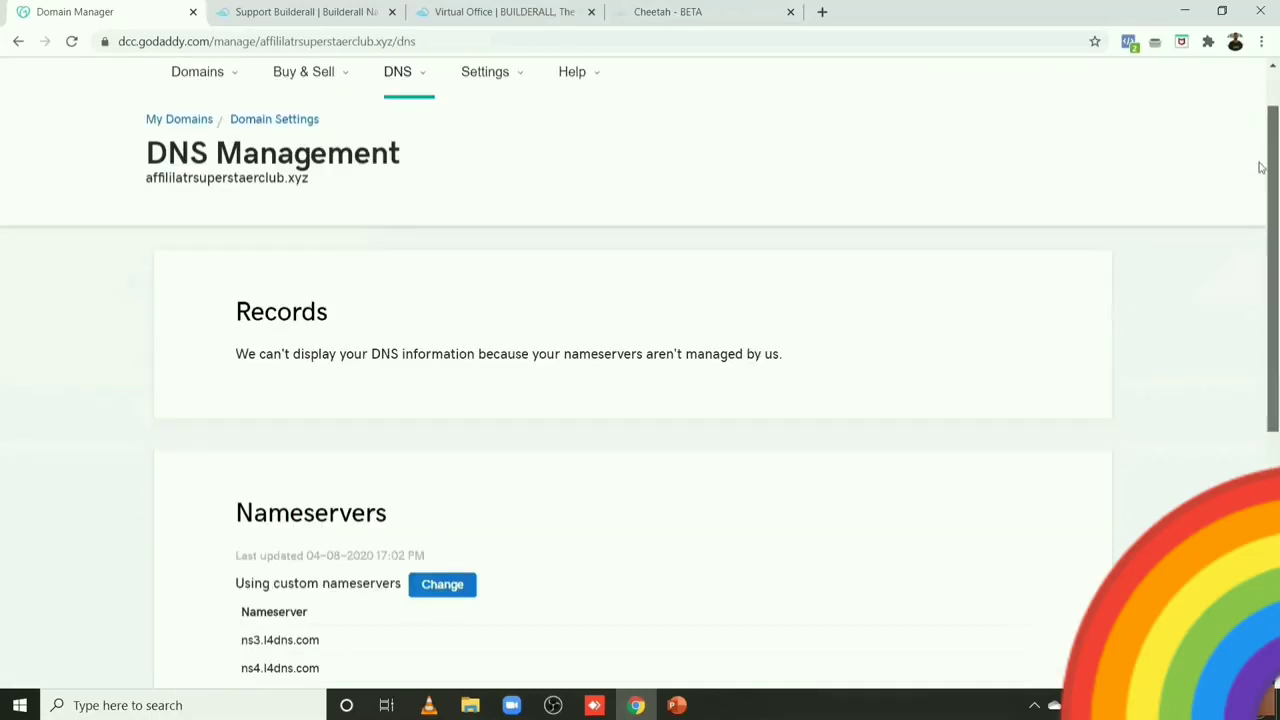
pyautogui.scroll(1, 1262, 167)
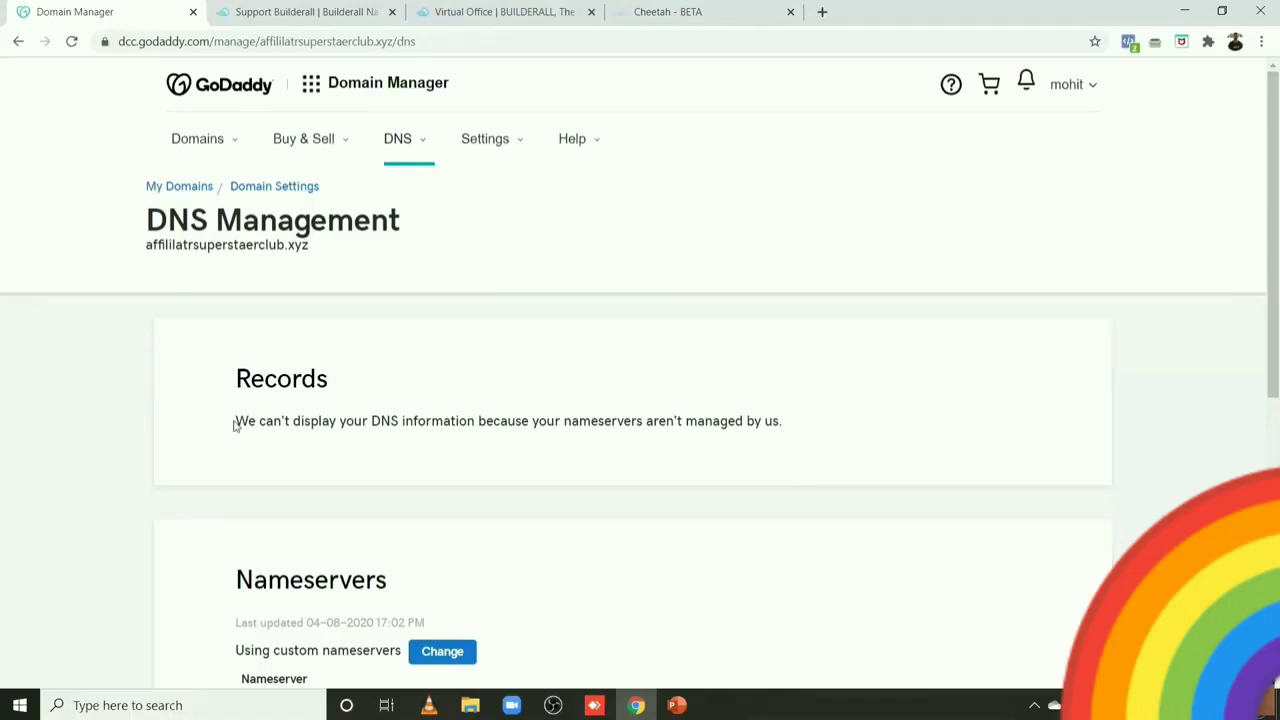
pyautogui.moveTo(236, 421); pyautogui.dragTo(934, 462)
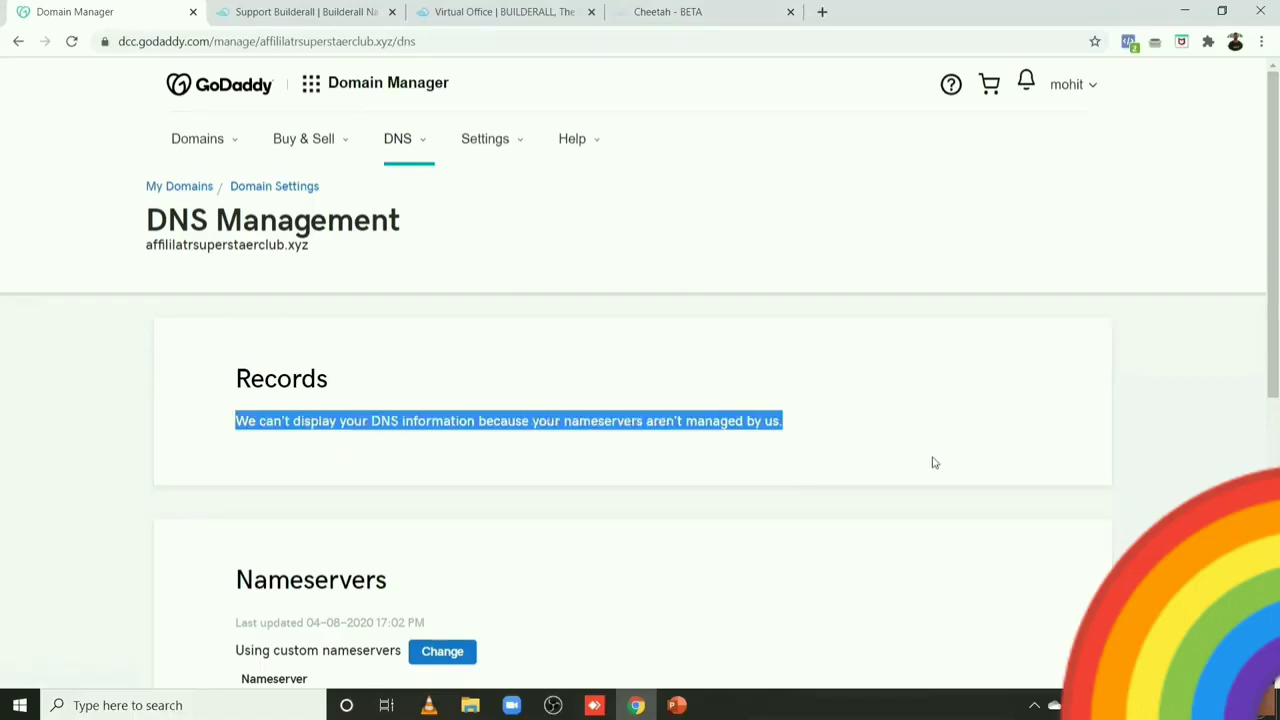
pyautogui.click(934, 462)
# Step: Copy the domain name affililatrsuperstaerclub.xyz and return to the Builderall Virtual Office
pyautogui.moveTo(1263, 314)
pyautogui.mouseDown()
pyautogui.moveTo(1263, 349)
pyautogui.moveTo(1261, 303)
pyautogui.mouseUp()
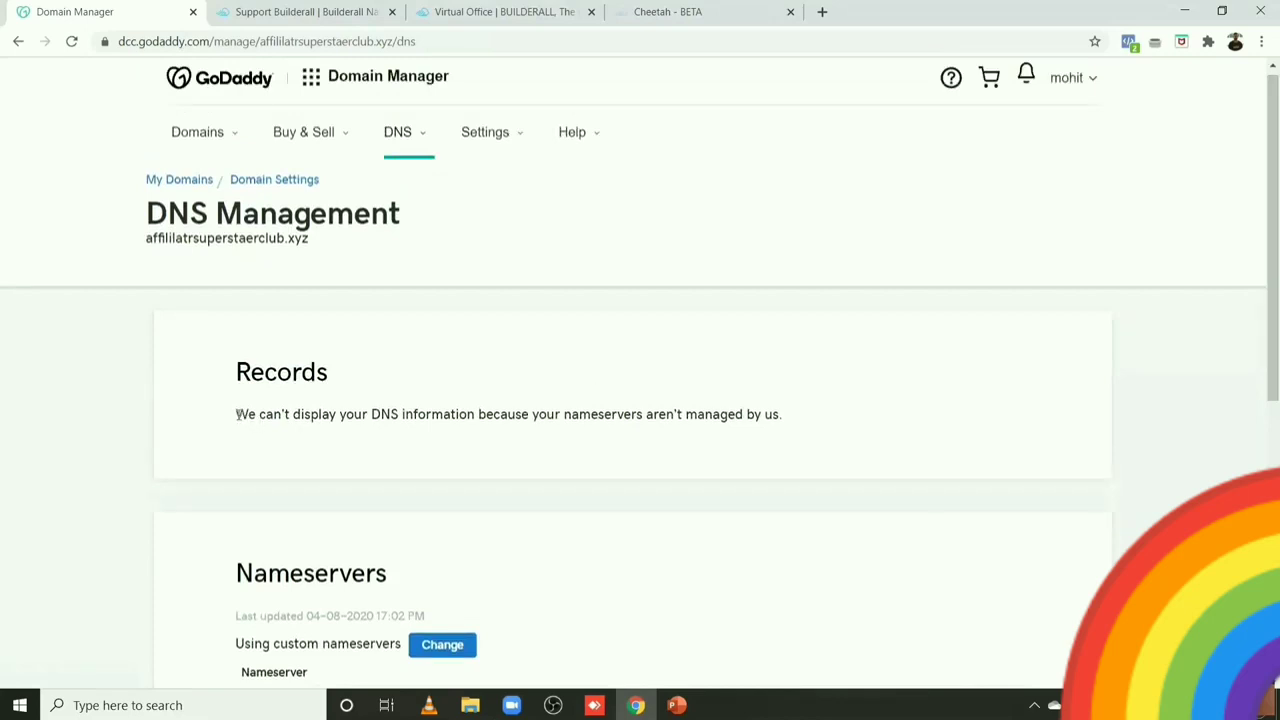
pyautogui.moveTo(243, 417); pyautogui.dragTo(837, 450)
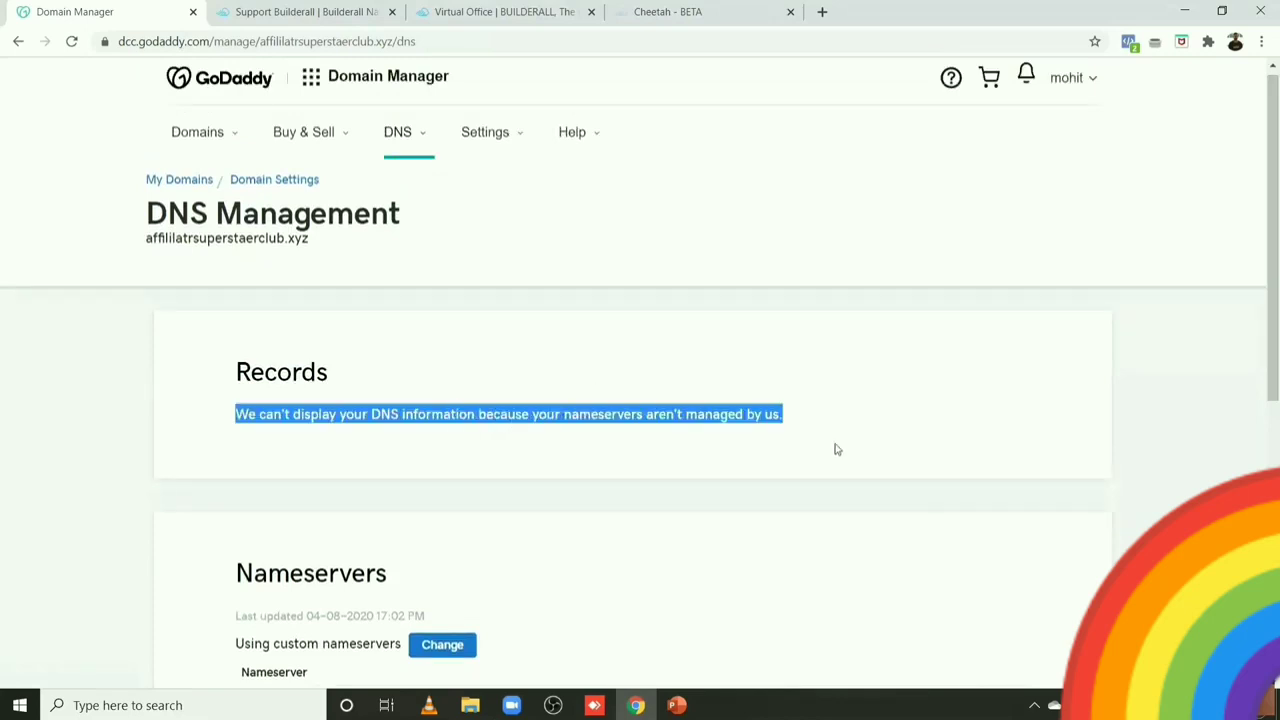
pyautogui.click(681, 337)
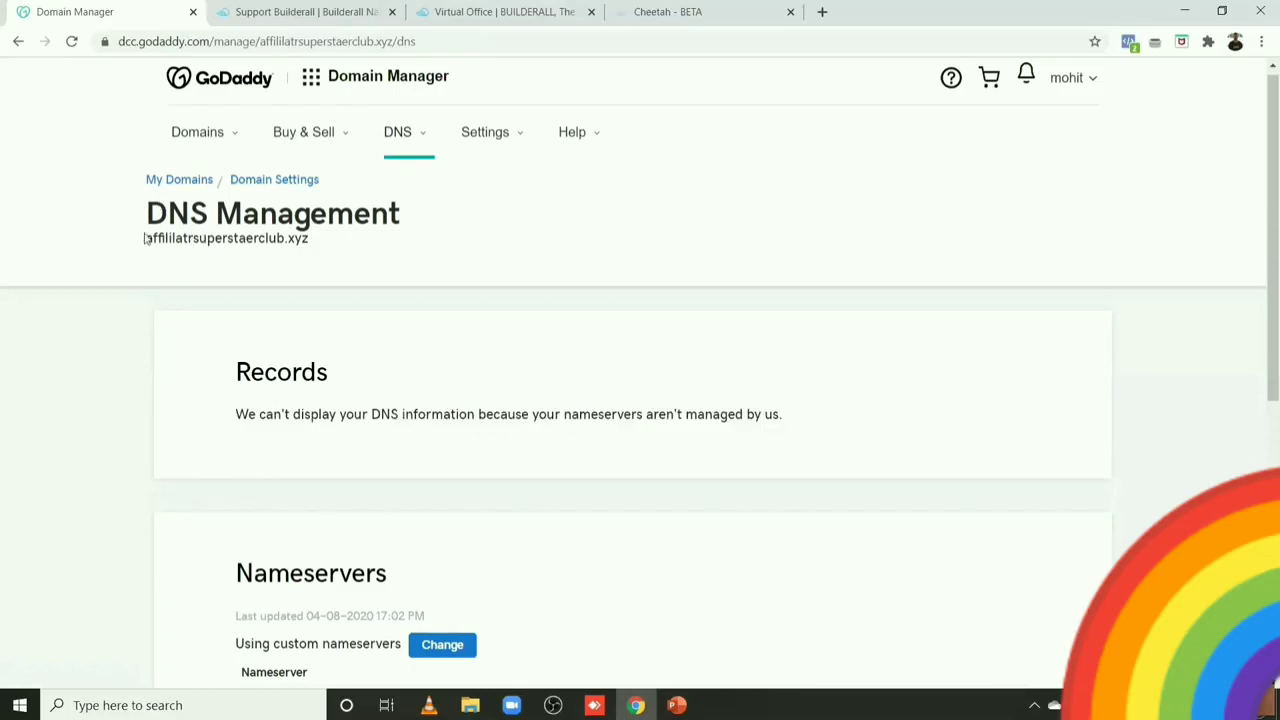
pyautogui.moveTo(145, 238); pyautogui.dragTo(321, 244)
pyautogui.hotkey('ctrl', 'c')
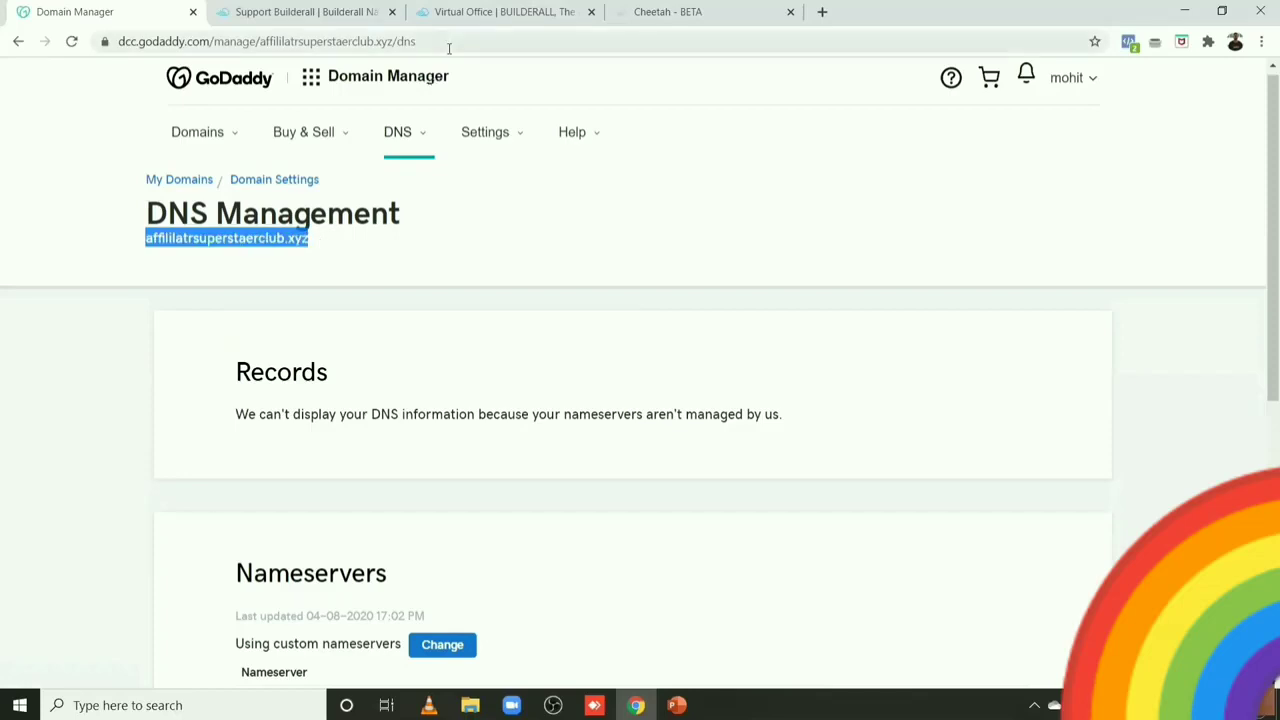
pyautogui.click(491, 8)
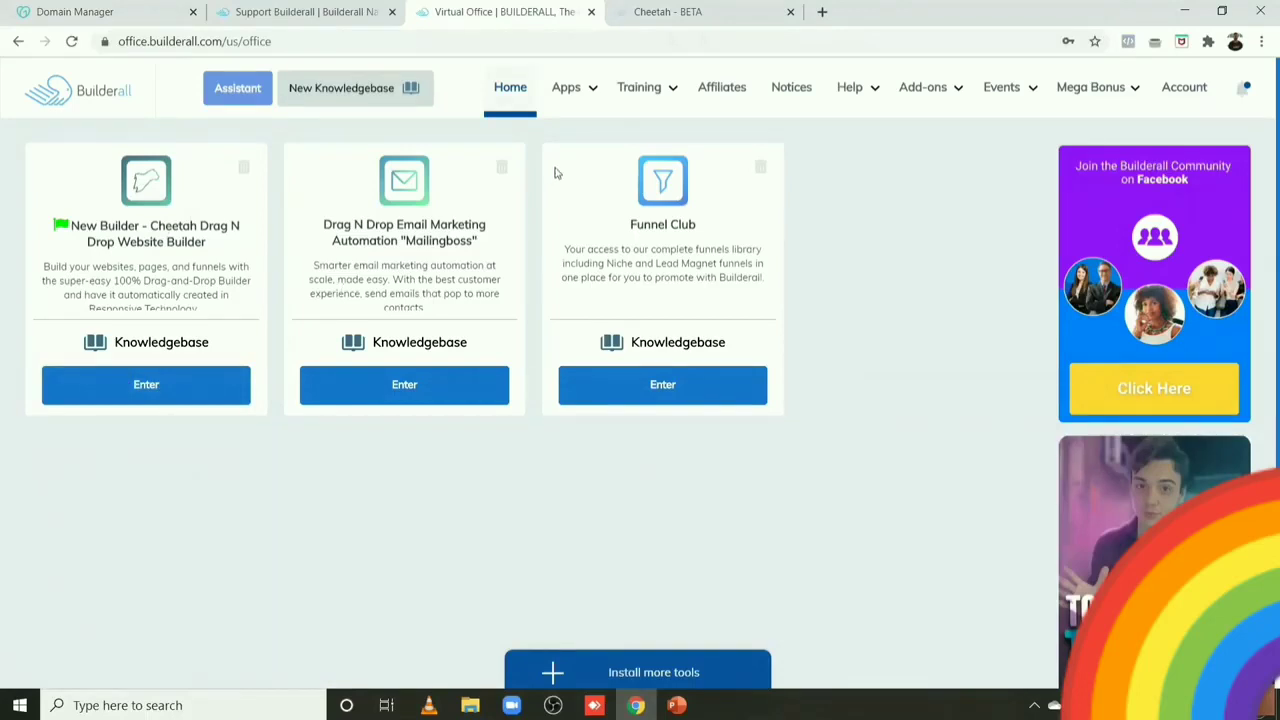
# Step: Launch New Builder - Cheetah from Apps and bring up the LEPTITOX site's options menu
pyautogui.click(576, 87)
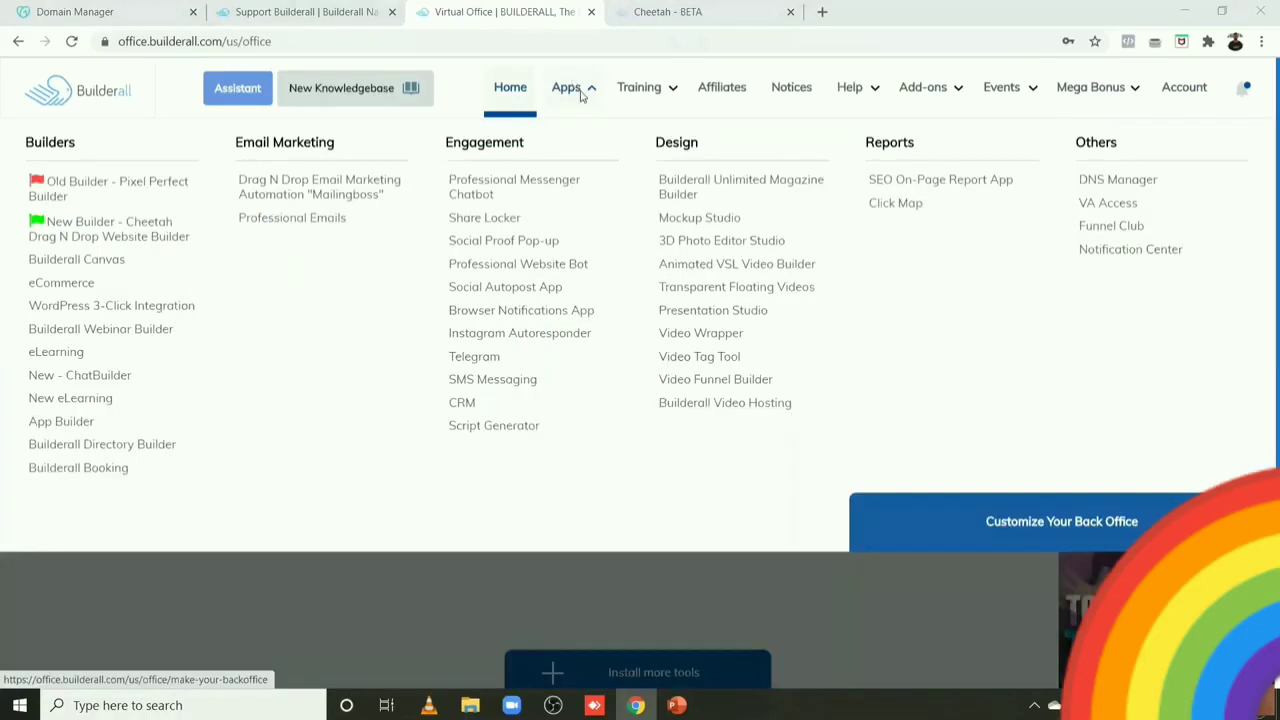
pyautogui.click(72, 236)
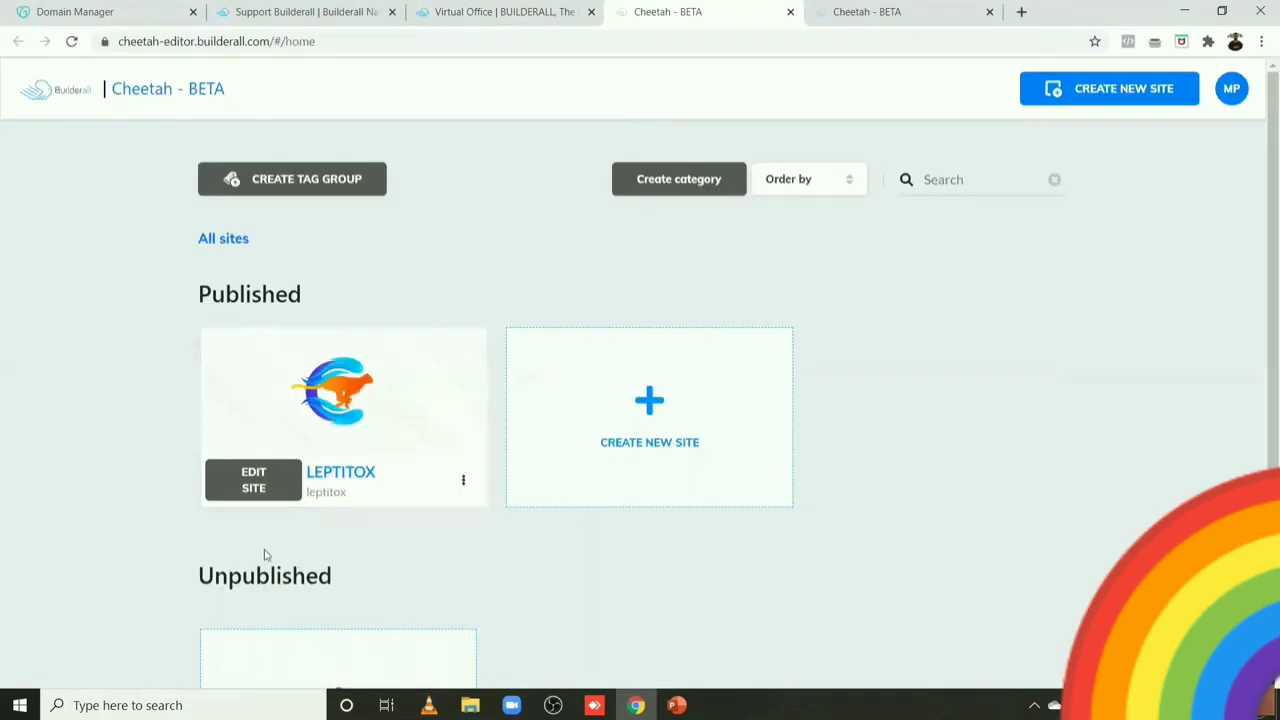
pyautogui.click(464, 483)
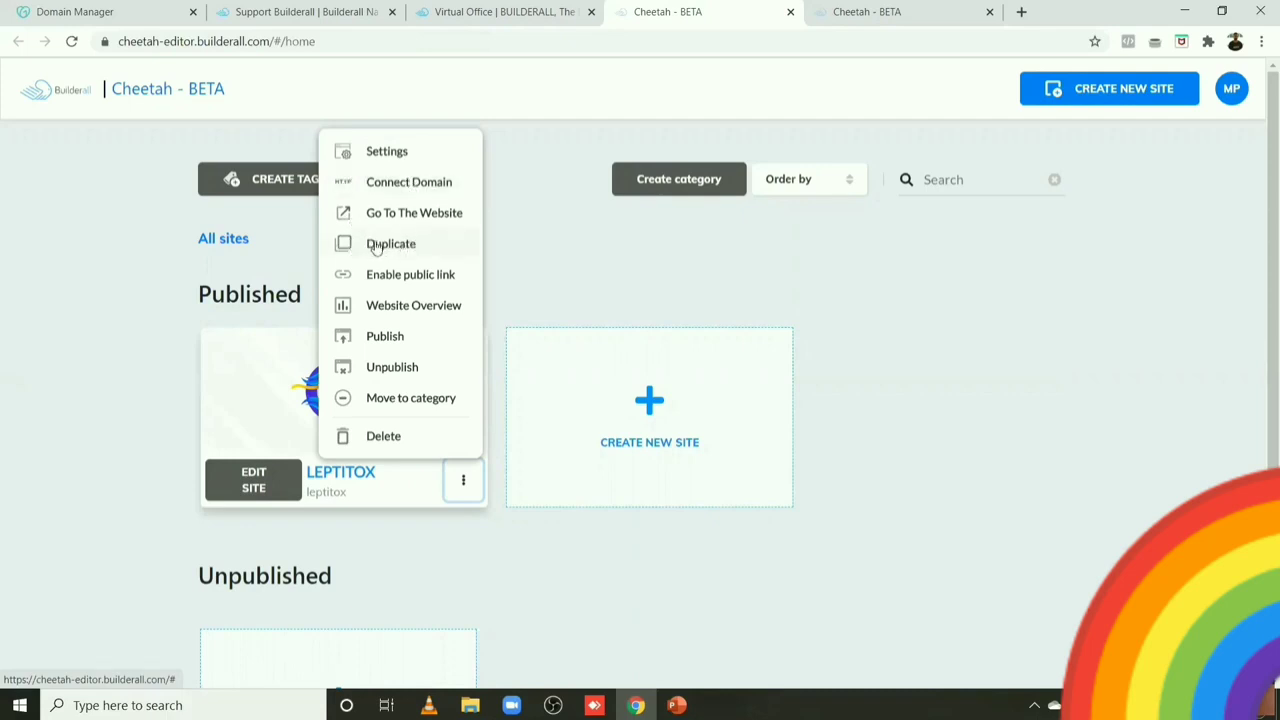
pyautogui.click(388, 183)
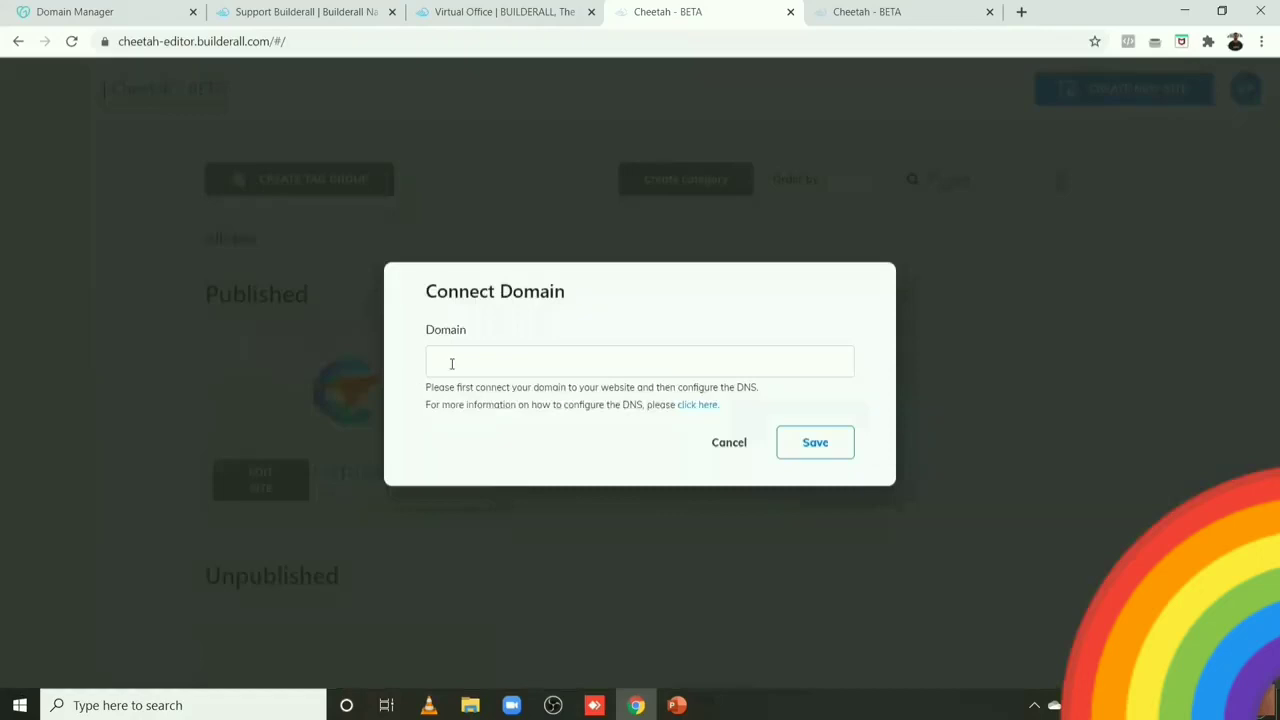
pyautogui.click(453, 363)
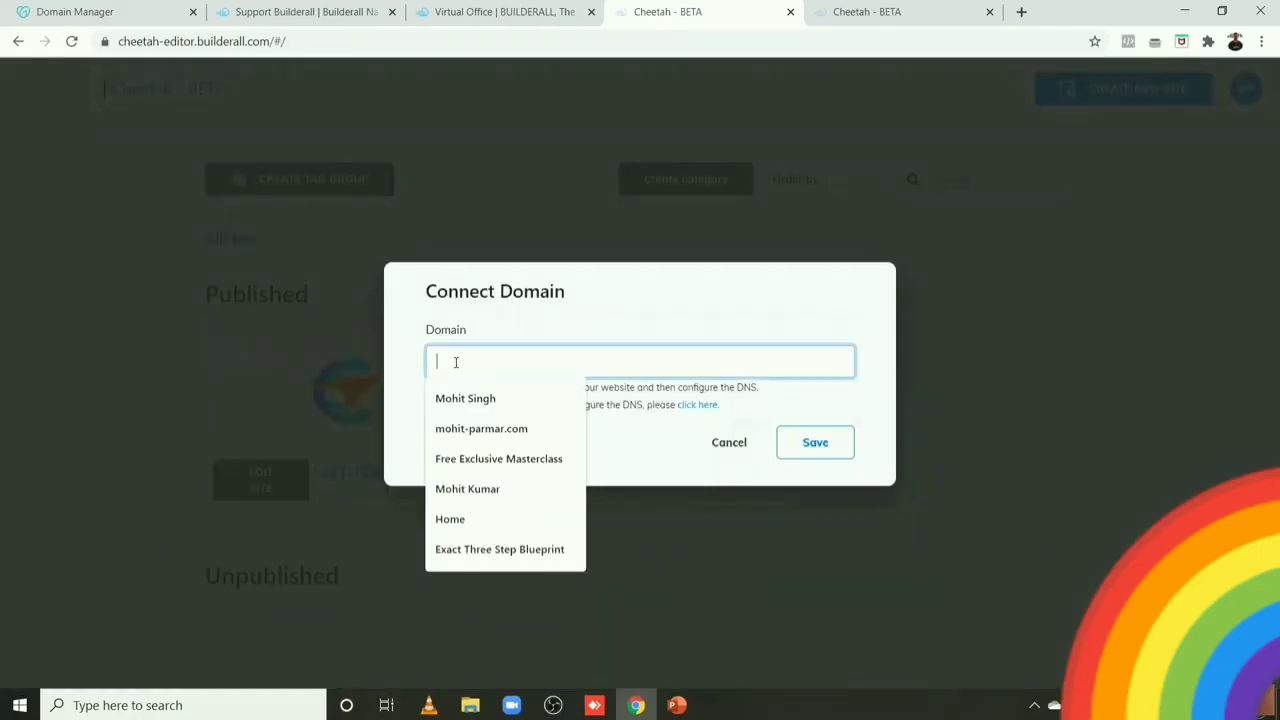
pyautogui.hotkey('ctrl', 'v')
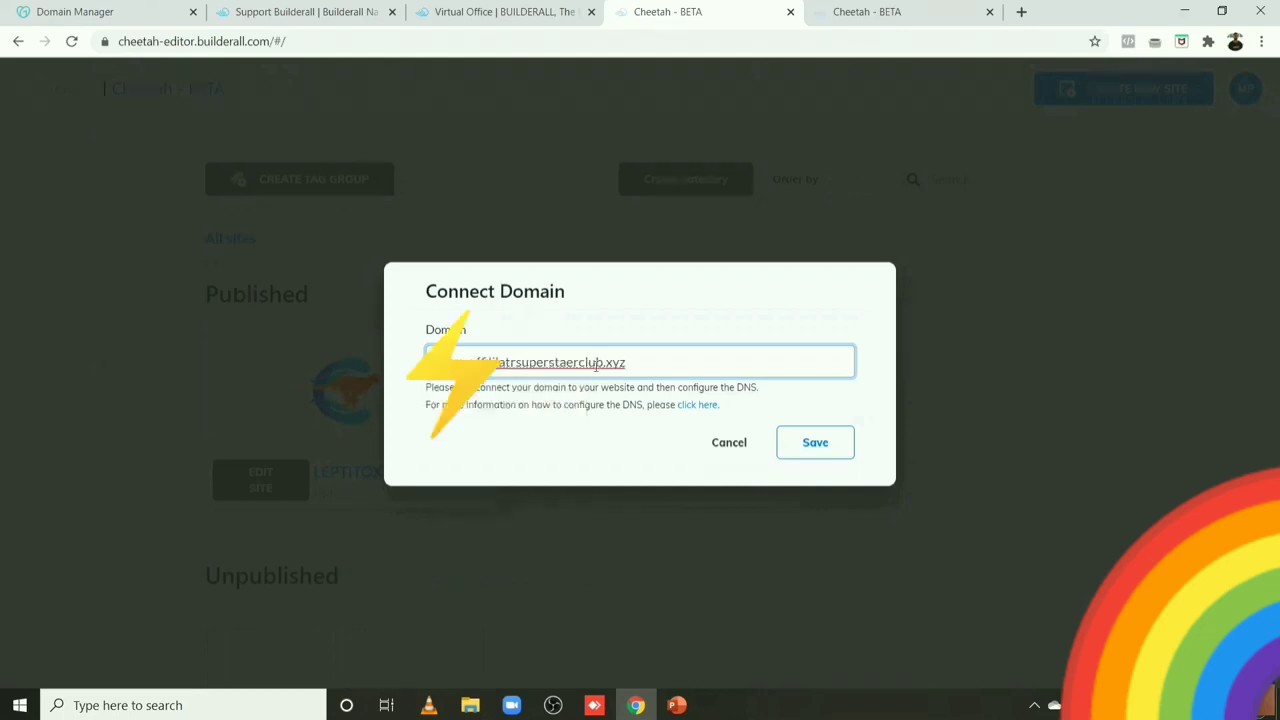
pyautogui.click(801, 441)
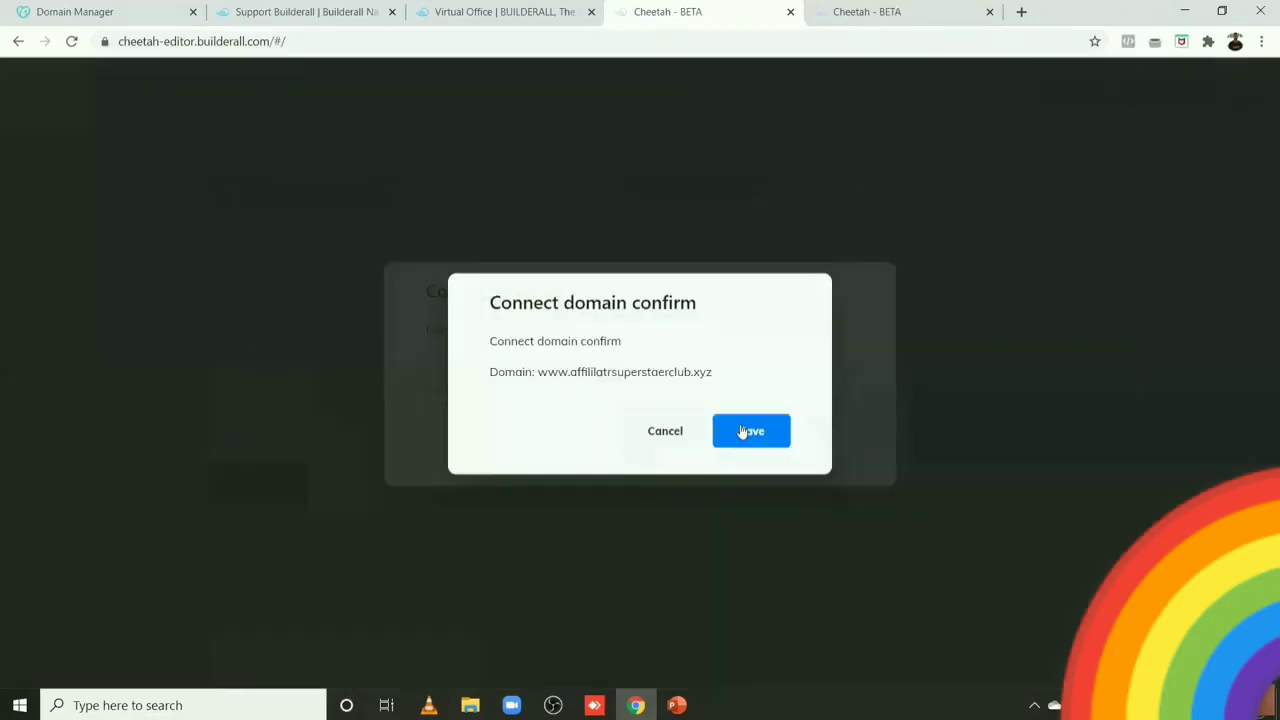
pyautogui.click(743, 431)
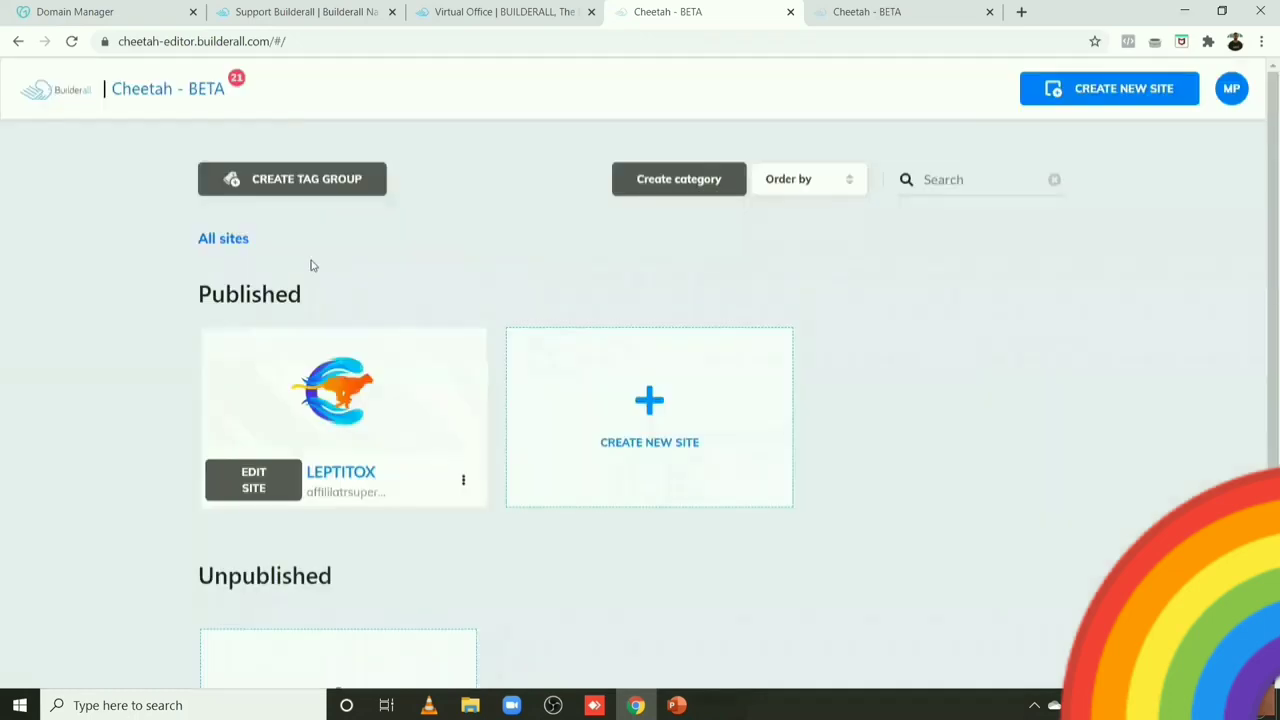
pyautogui.click(463, 480)
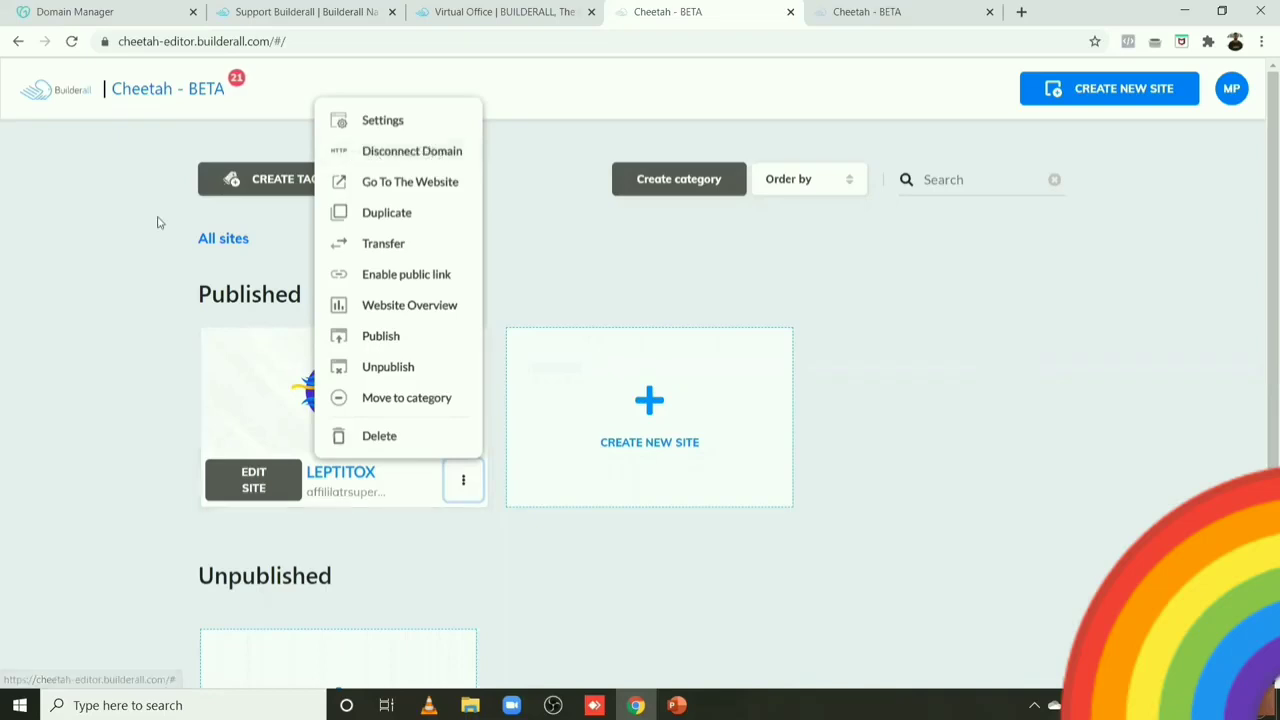
pyautogui.click(142, 285)
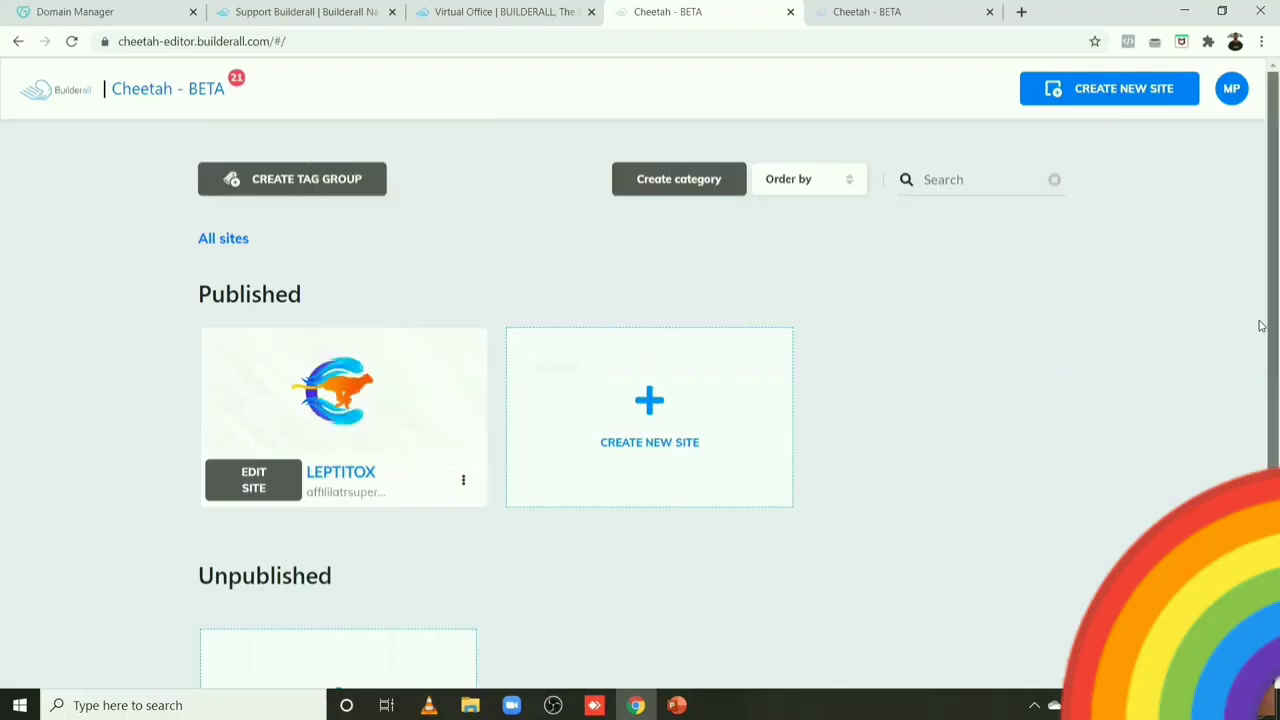
pyautogui.scroll(-2, 1260, 340)
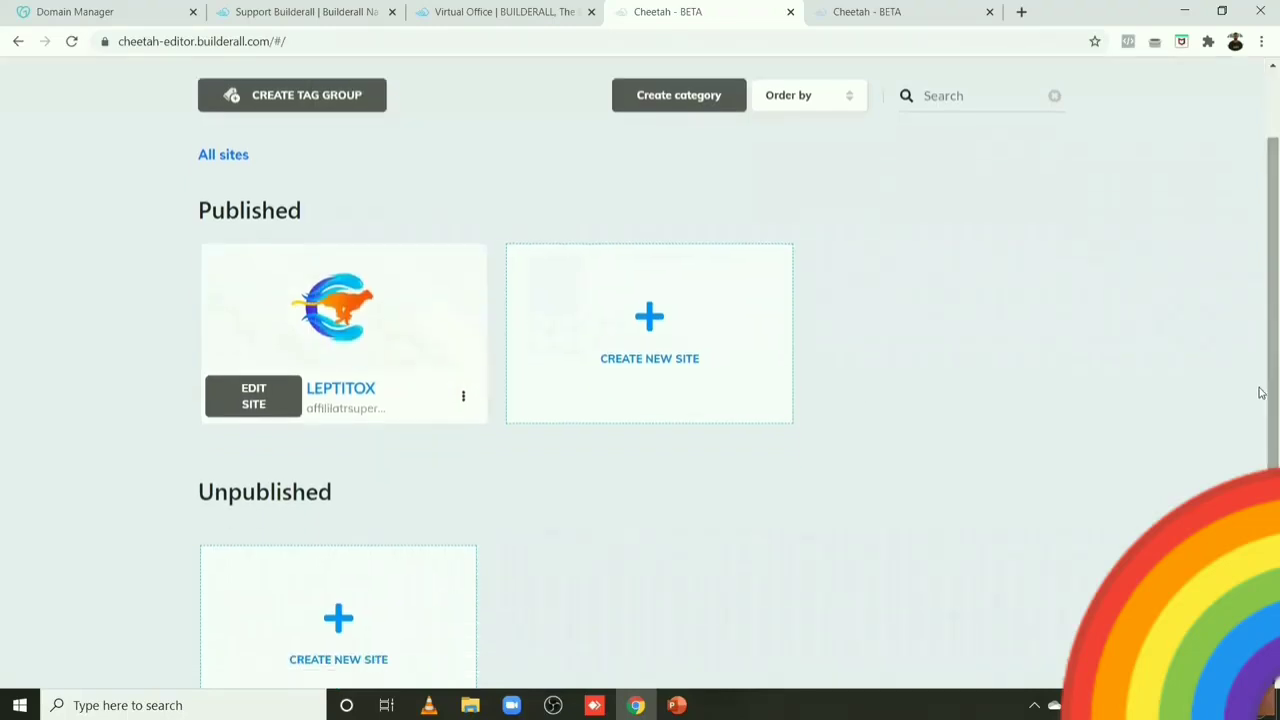
pyautogui.scroll(2, 1260, 393)
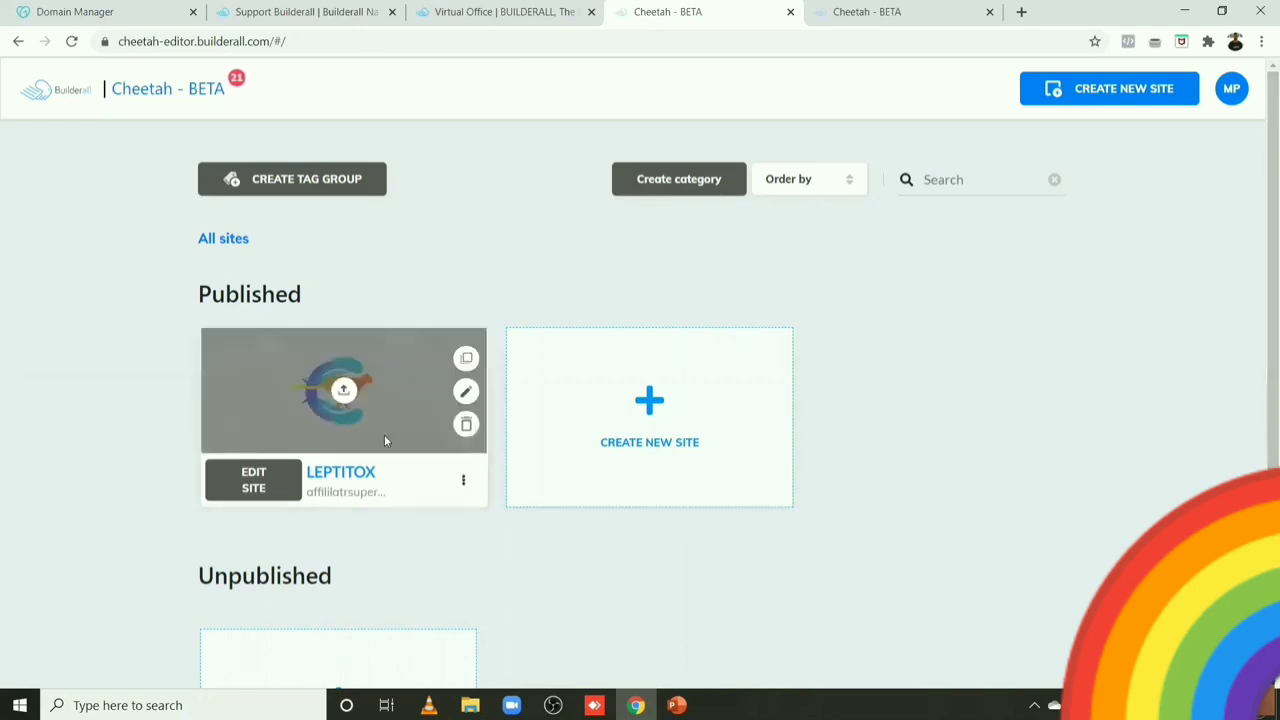
pyautogui.scroll(-1, 1263, 327)
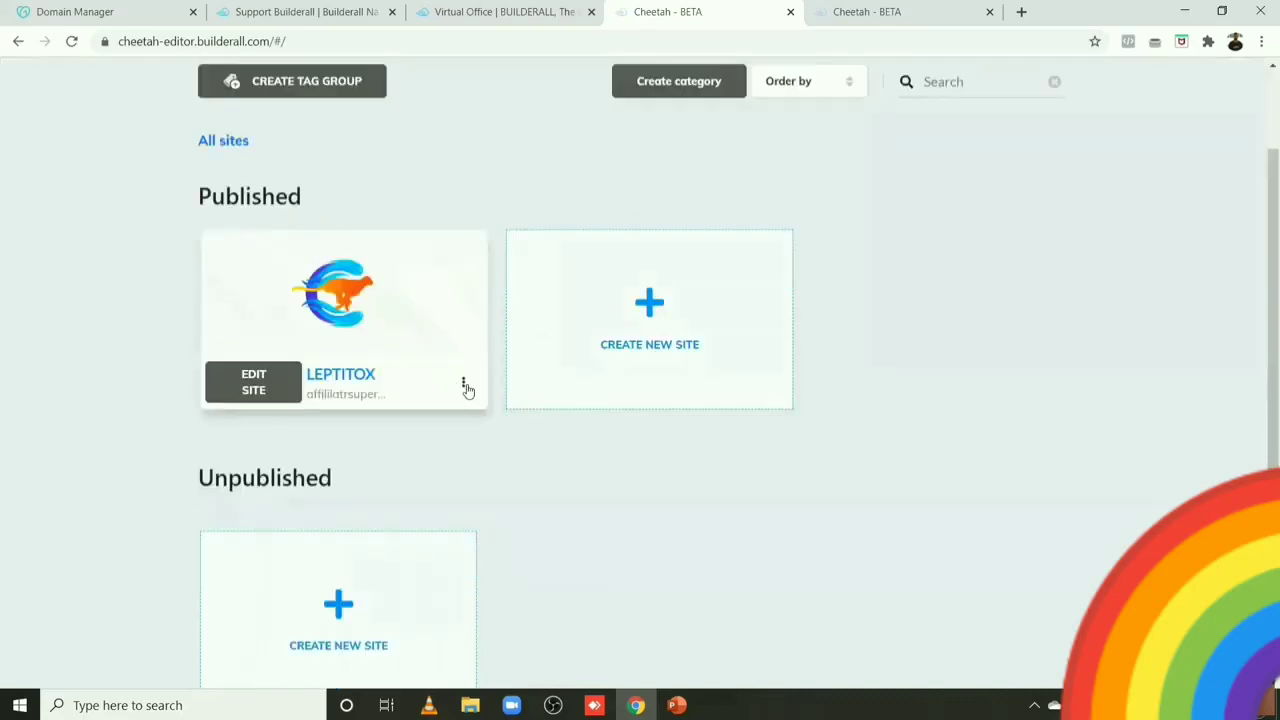
# Step: Duplicate the LEPTITOX site into LEPTITOX 1 and bring up the copy's options menu
pyautogui.click(464, 385)
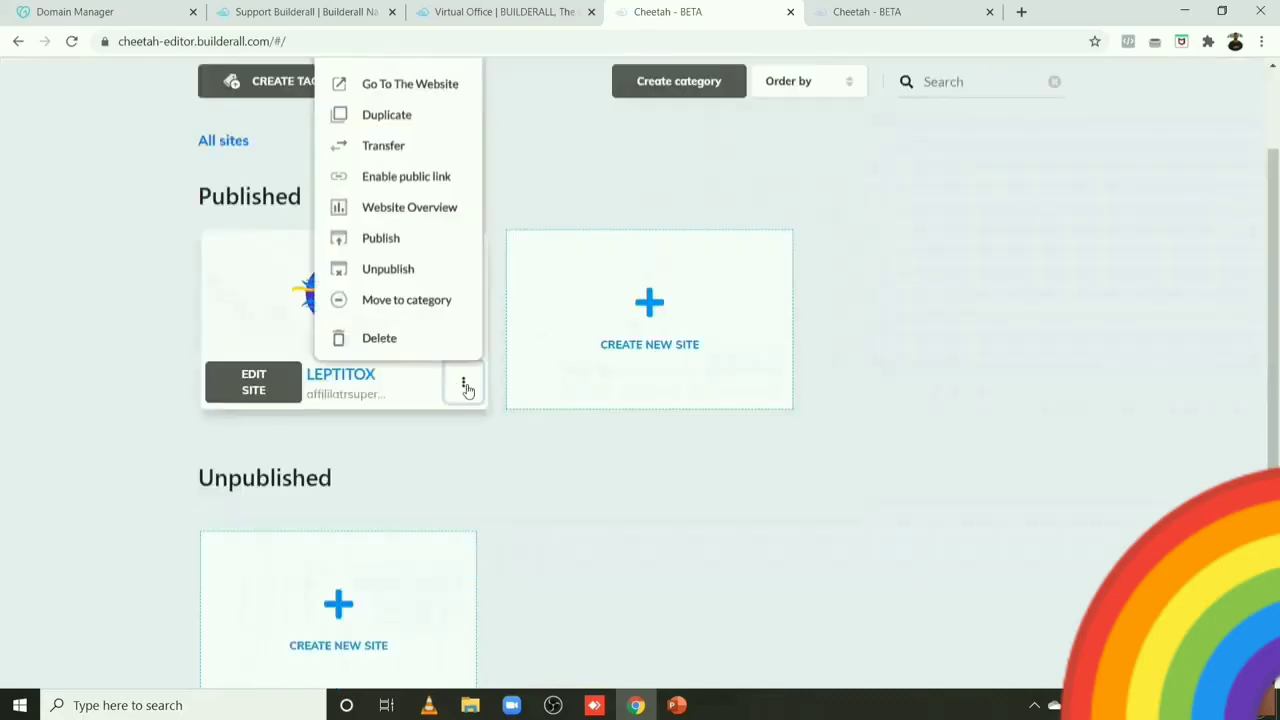
pyautogui.click(386, 115)
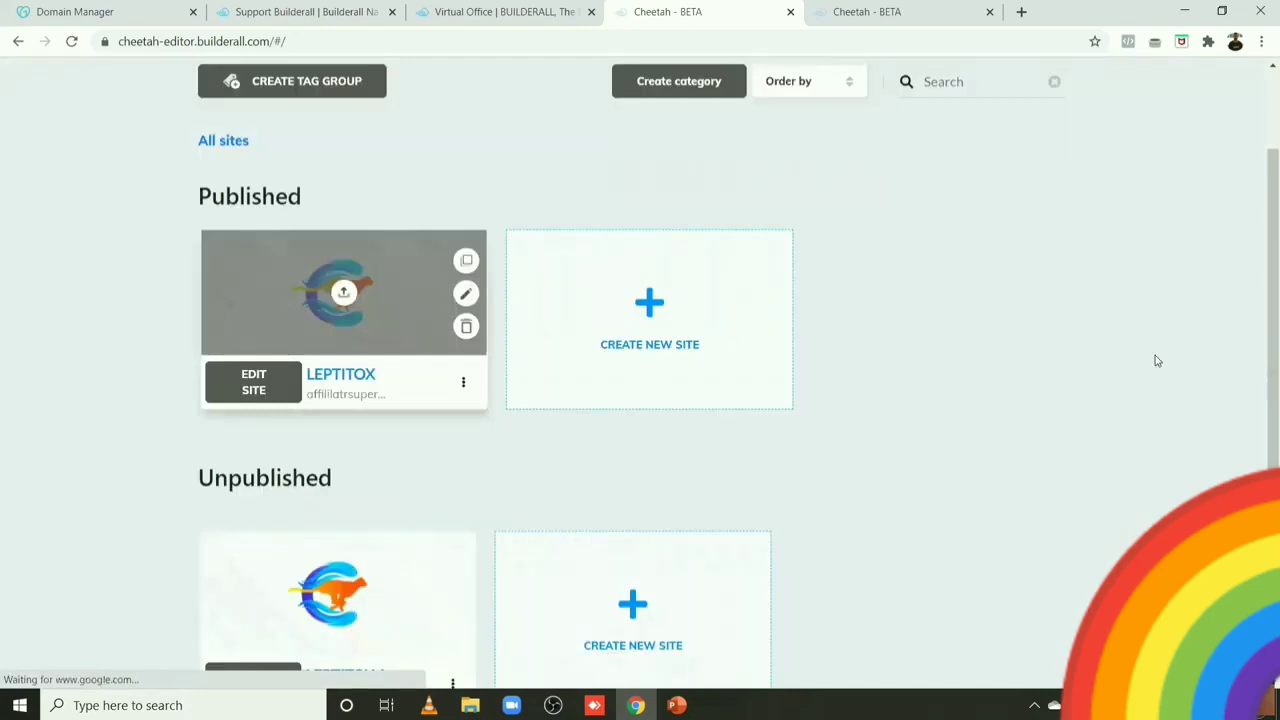
pyautogui.scroll(-1, 600, 640)
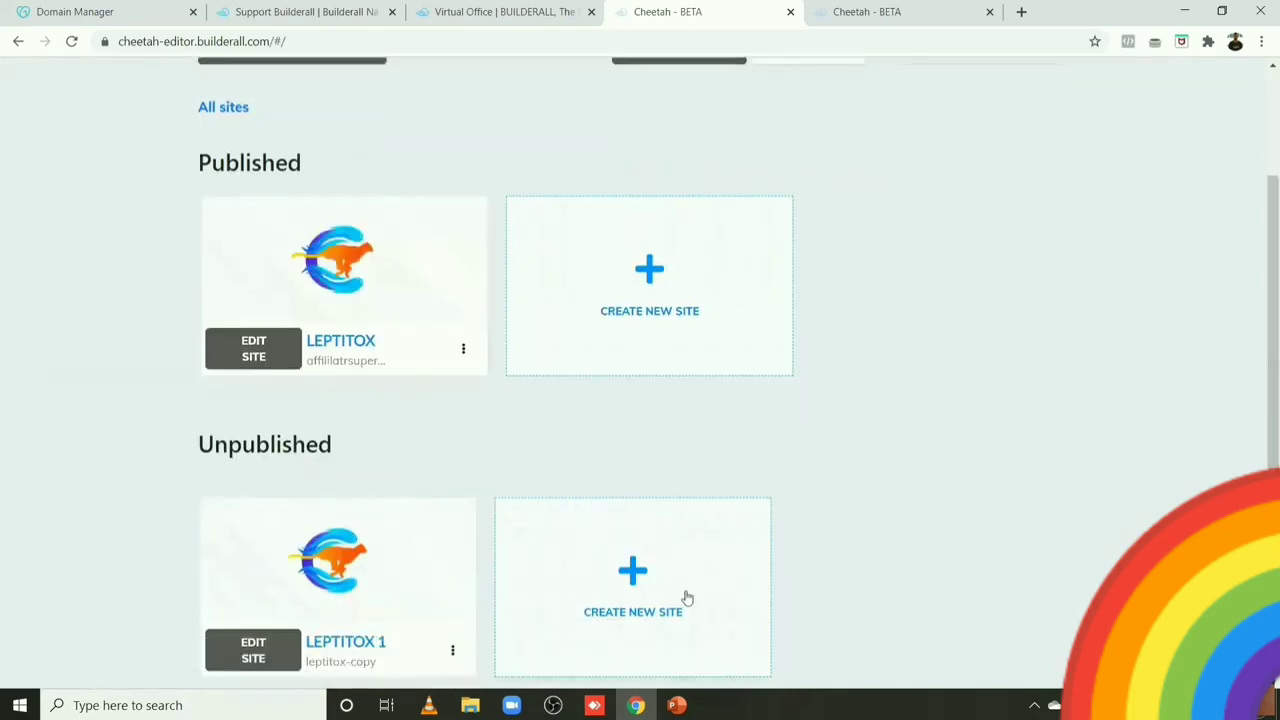
pyautogui.click(453, 655)
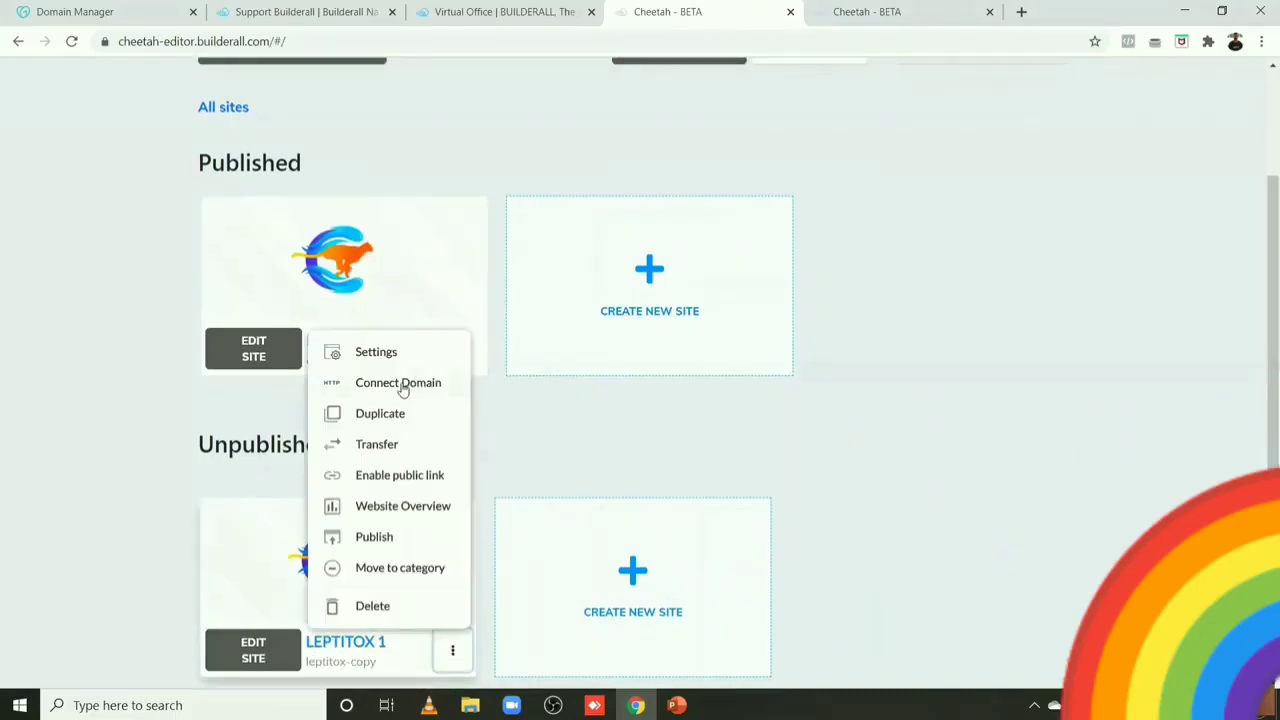
# Step: Choose Connect Domain for LEPTITOX 1 and place the cursor in the empty Domain field
pyautogui.click(452, 655)
pyautogui.click(452, 655)
pyautogui.click(397, 383)
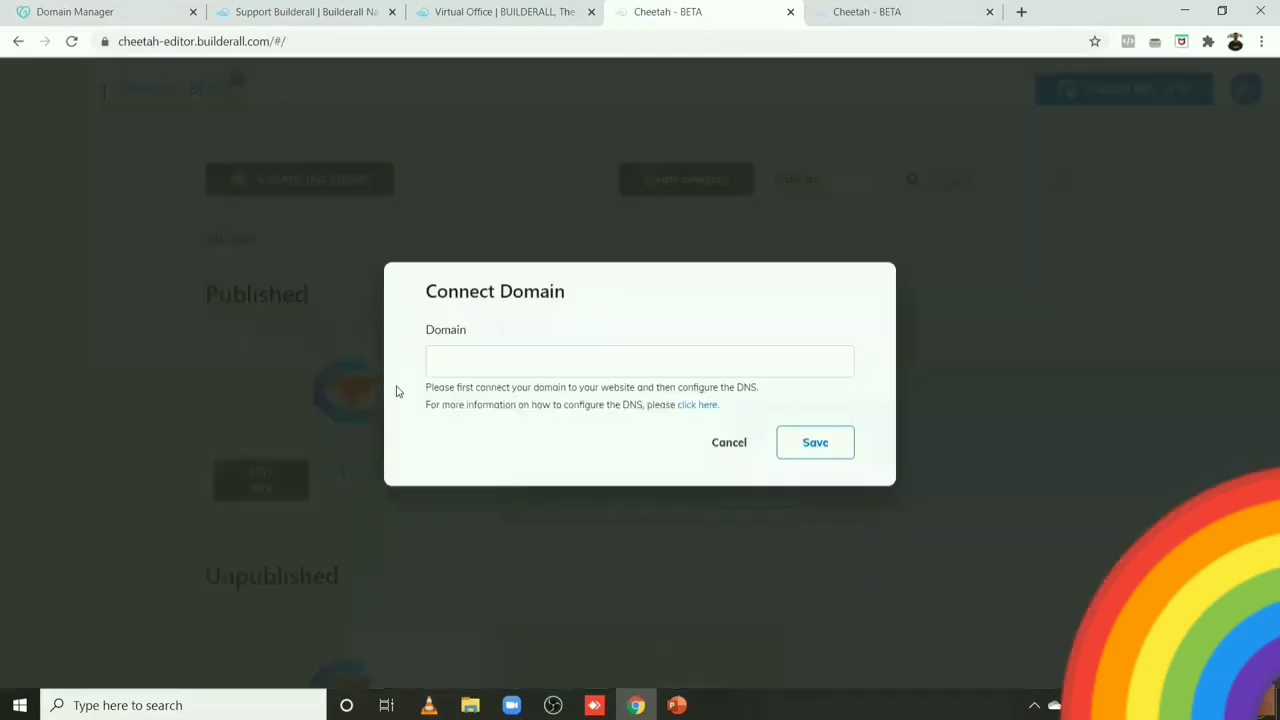
pyautogui.click(501, 361)
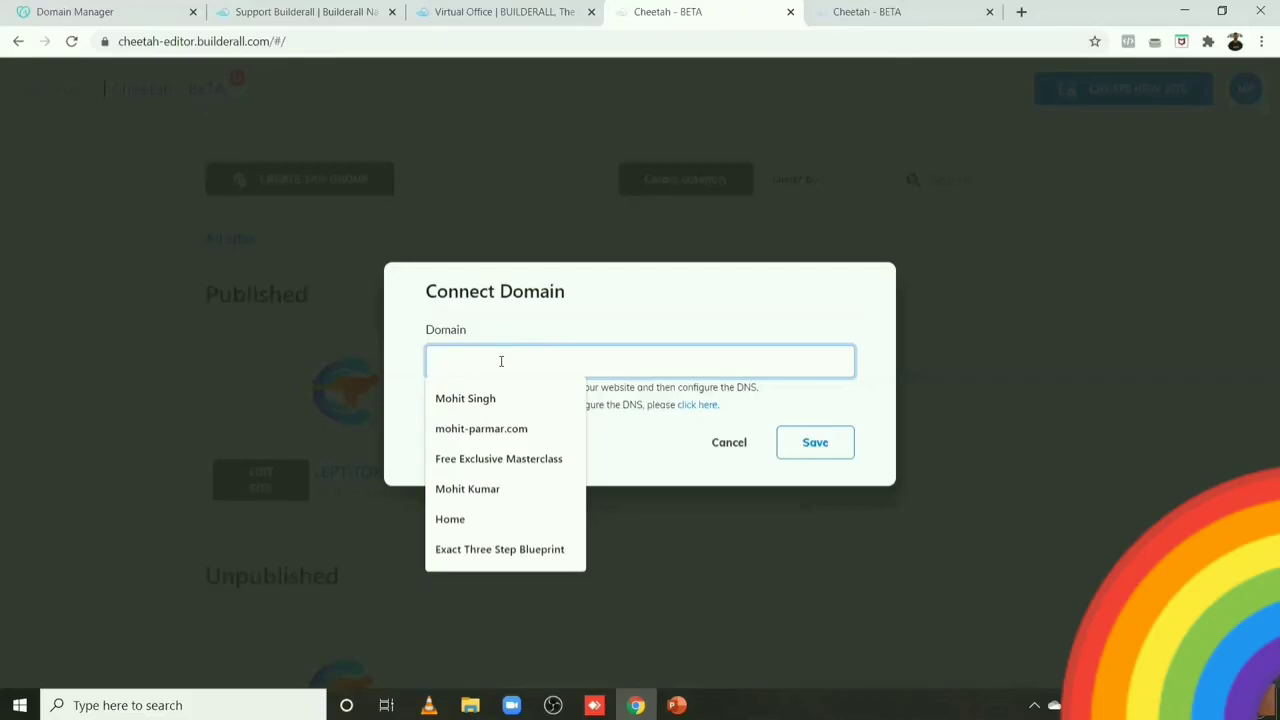
# Step: Enter test. followed by the pasted domain, giving test.affililatrsuperstaerclub.xyz
pyautogui.write('test')
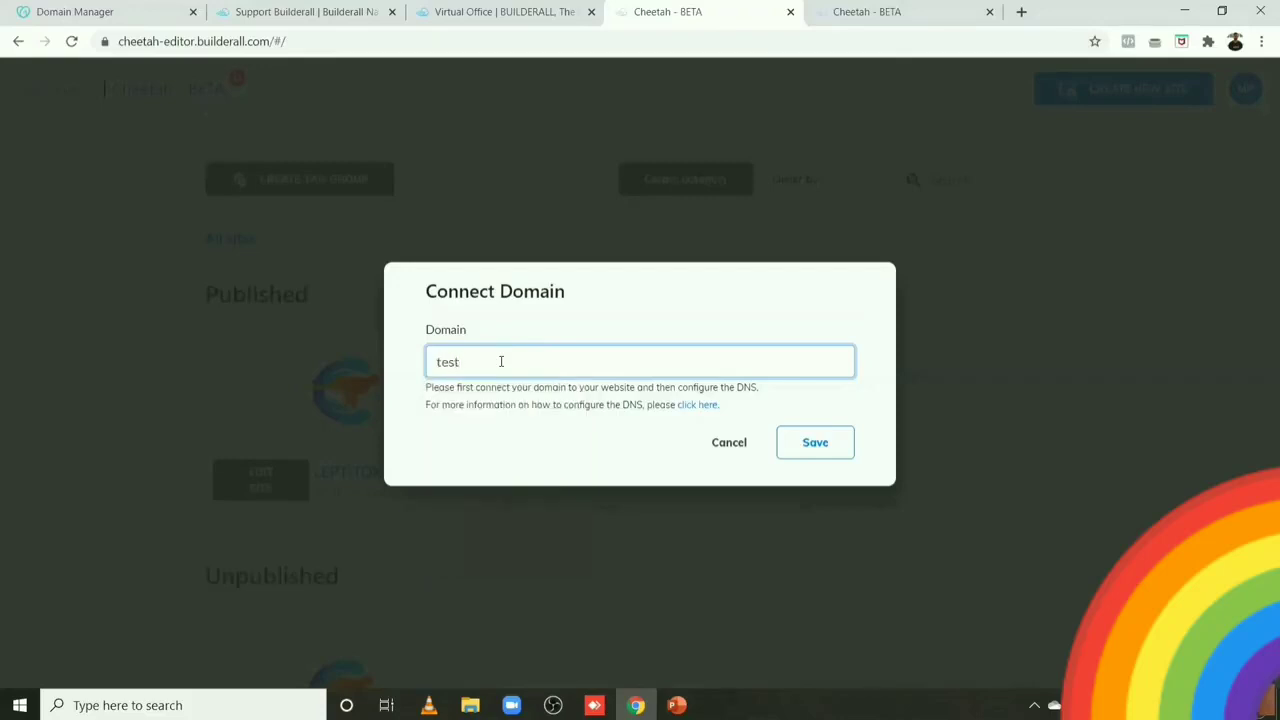
pyautogui.write('.')
pyautogui.write('affililatrsuperstaerclub.xyz')
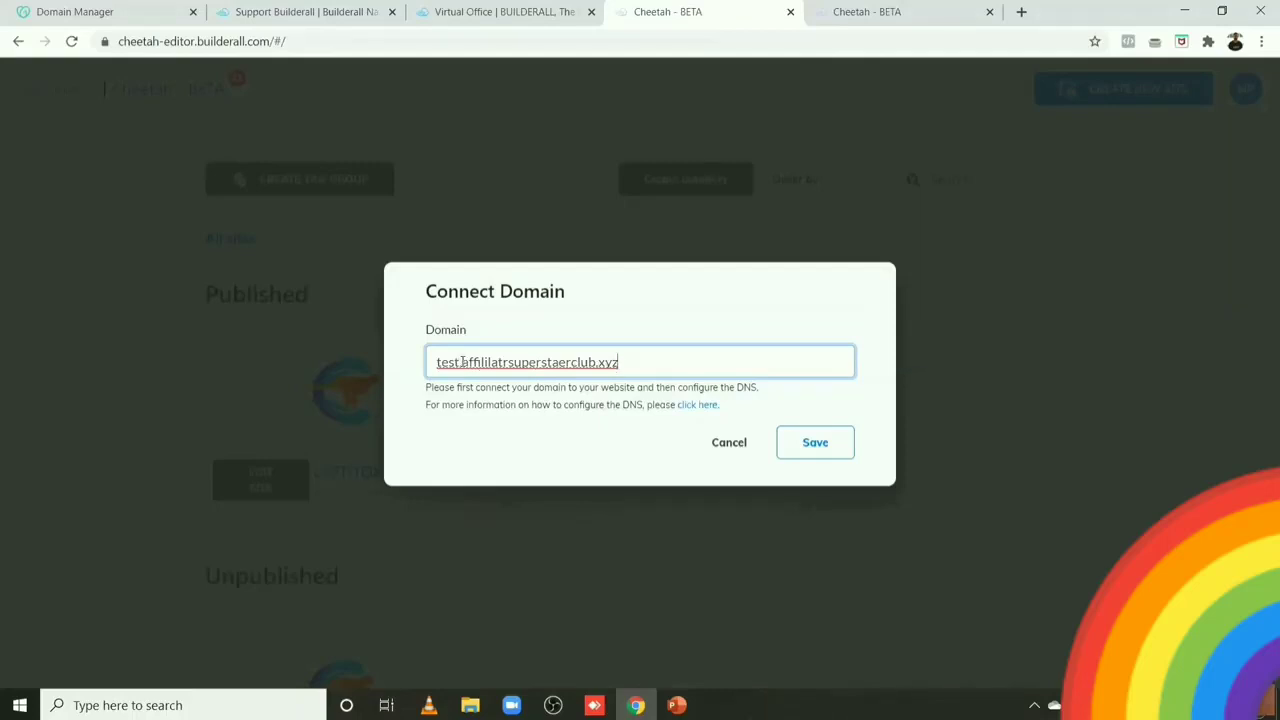
pyautogui.moveTo(461, 362); pyautogui.dragTo(633, 356)
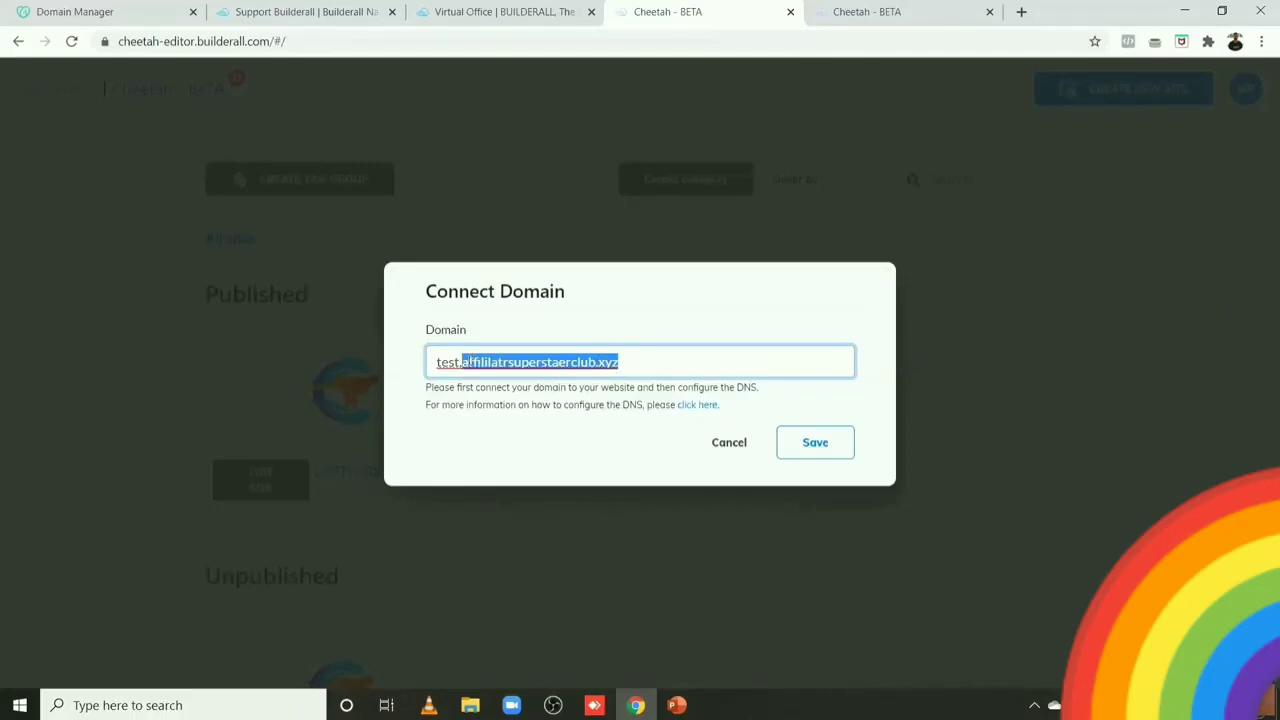
pyautogui.click(461, 362)
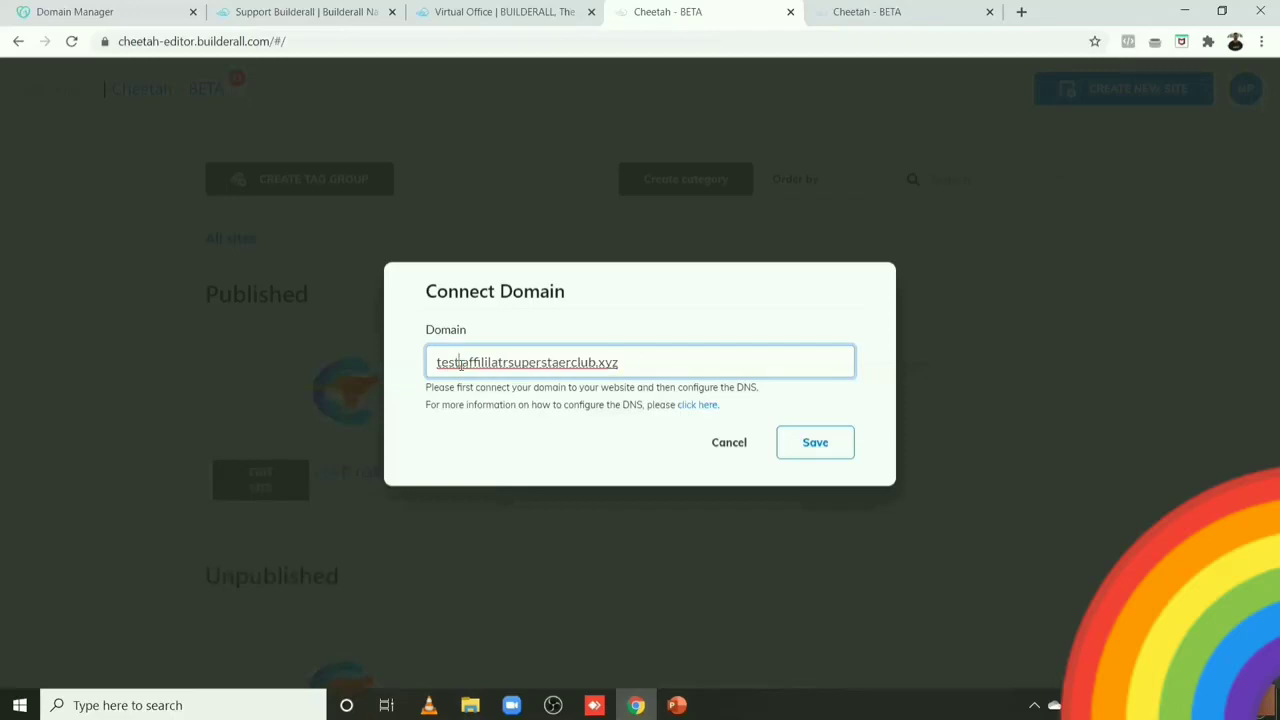
# Step: Replace the test prefix with leptitox, giving leptitox.affililatrsuperstaerclub.xyz
pyautogui.moveTo(459, 362); pyautogui.dragTo(437, 365)
pyautogui.press('BackSpace')
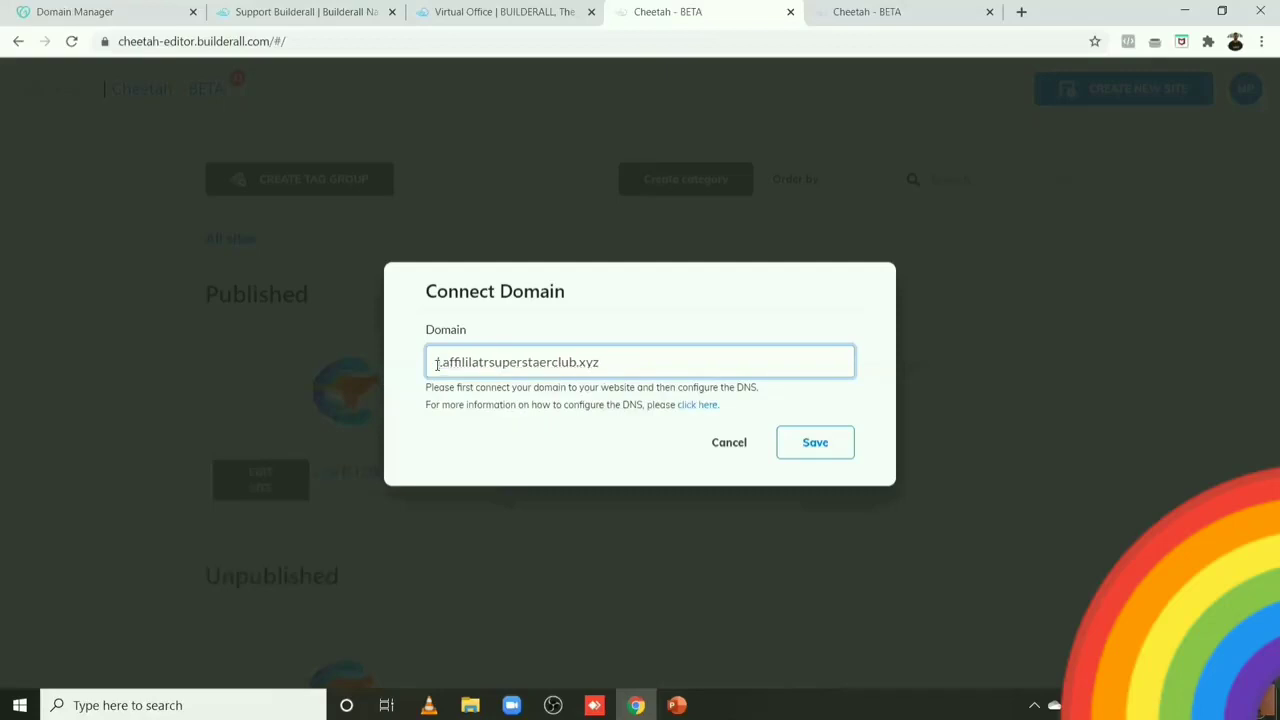
pyautogui.write('rep')
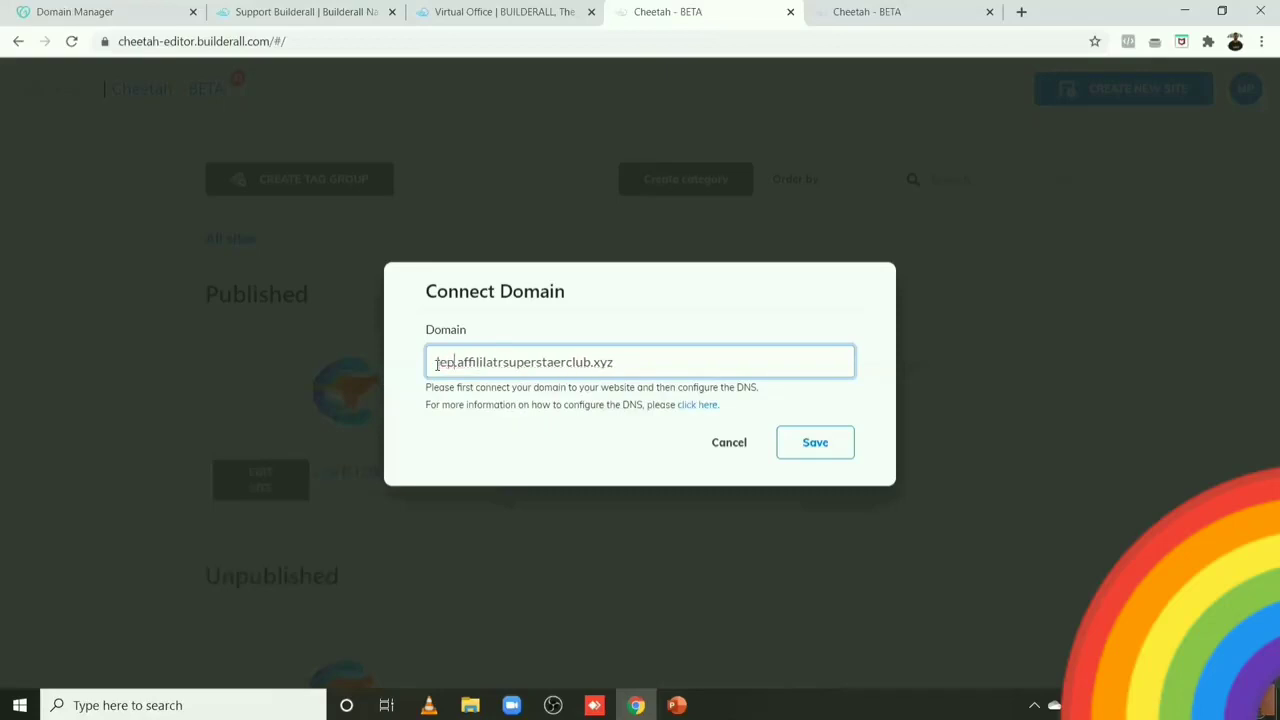
pyautogui.write('titox')
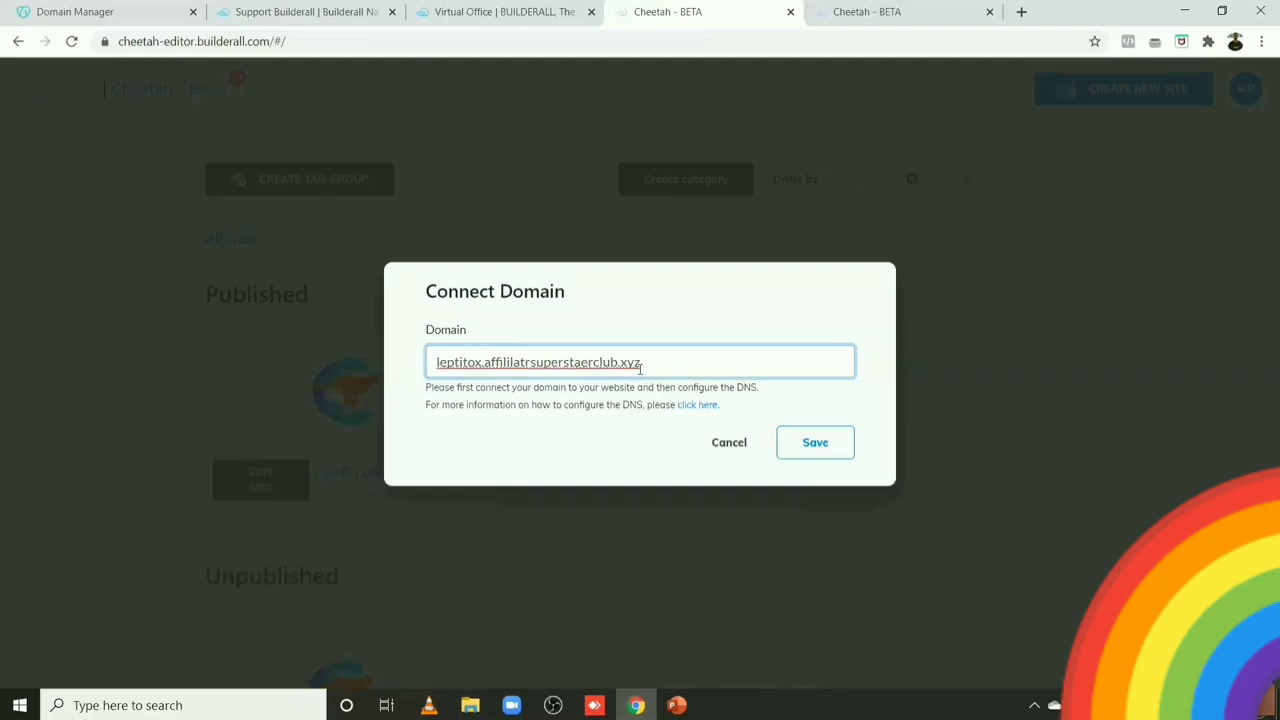
pyautogui.moveTo(436, 362); pyautogui.dragTo(660, 357)
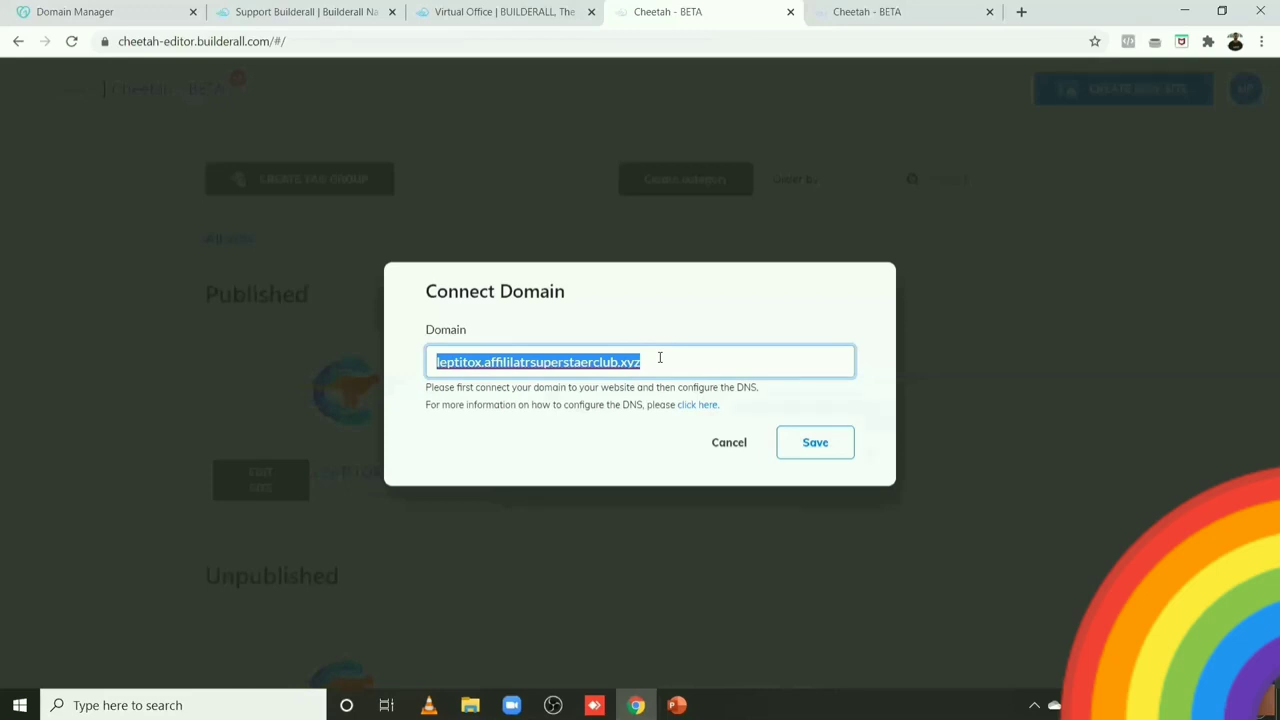
pyautogui.click(483, 362)
pyautogui.moveTo(482, 362); pyautogui.dragTo(436, 362)
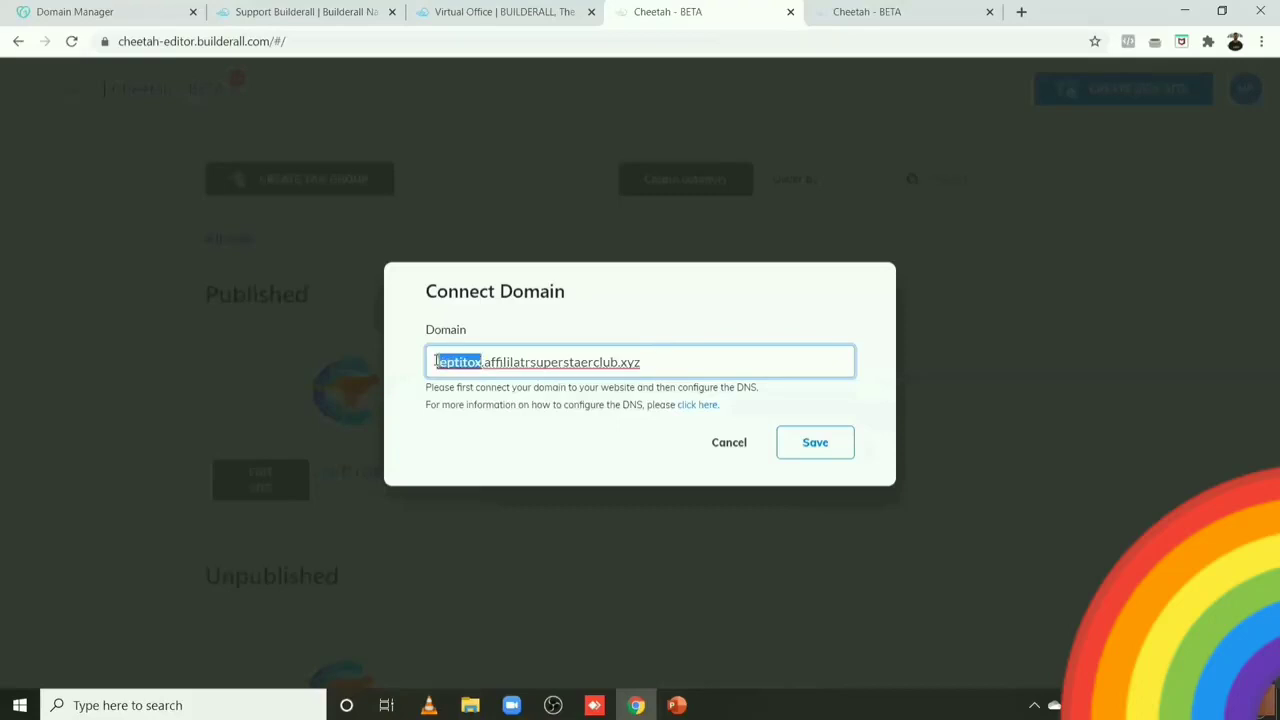
pyautogui.click(436, 362)
pyautogui.moveTo(484, 362); pyautogui.dragTo(659, 362)
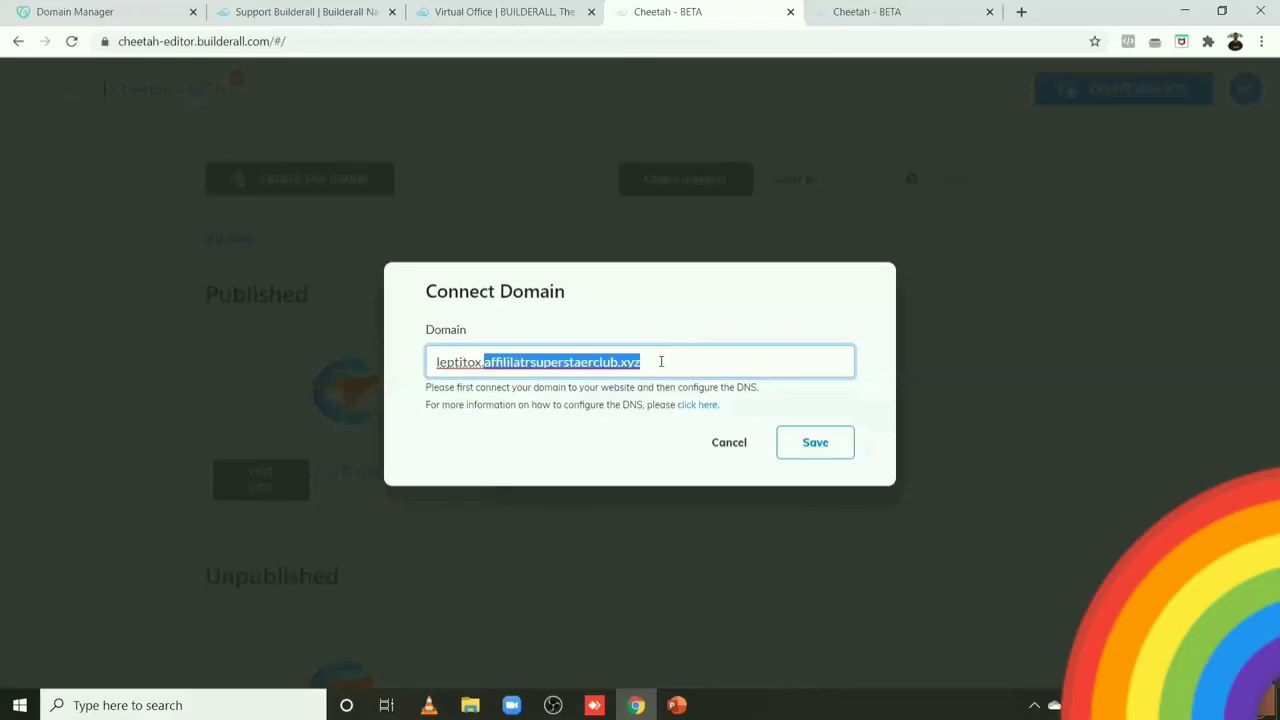
pyautogui.click(661, 361)
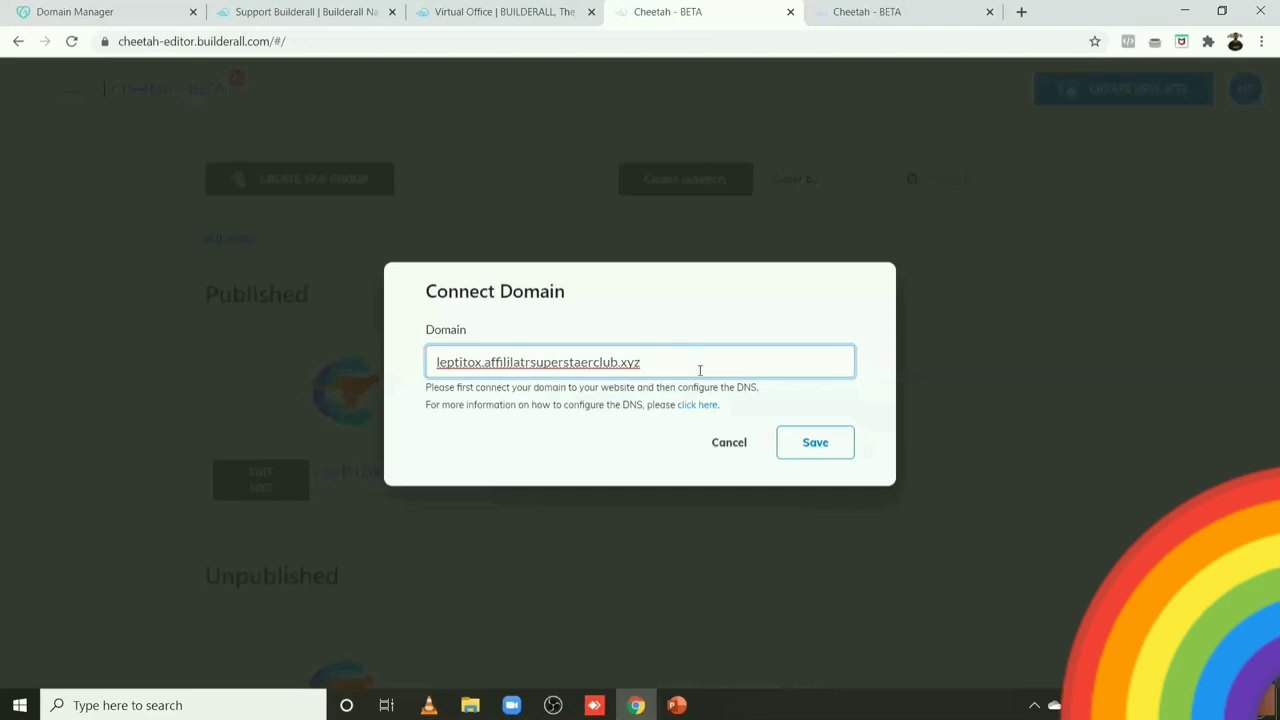
# Step: Save the leptitox.affililatrsuperstaerclub.xyz domain and confirm it in the Connect domain dialog
pyautogui.click(805, 452)
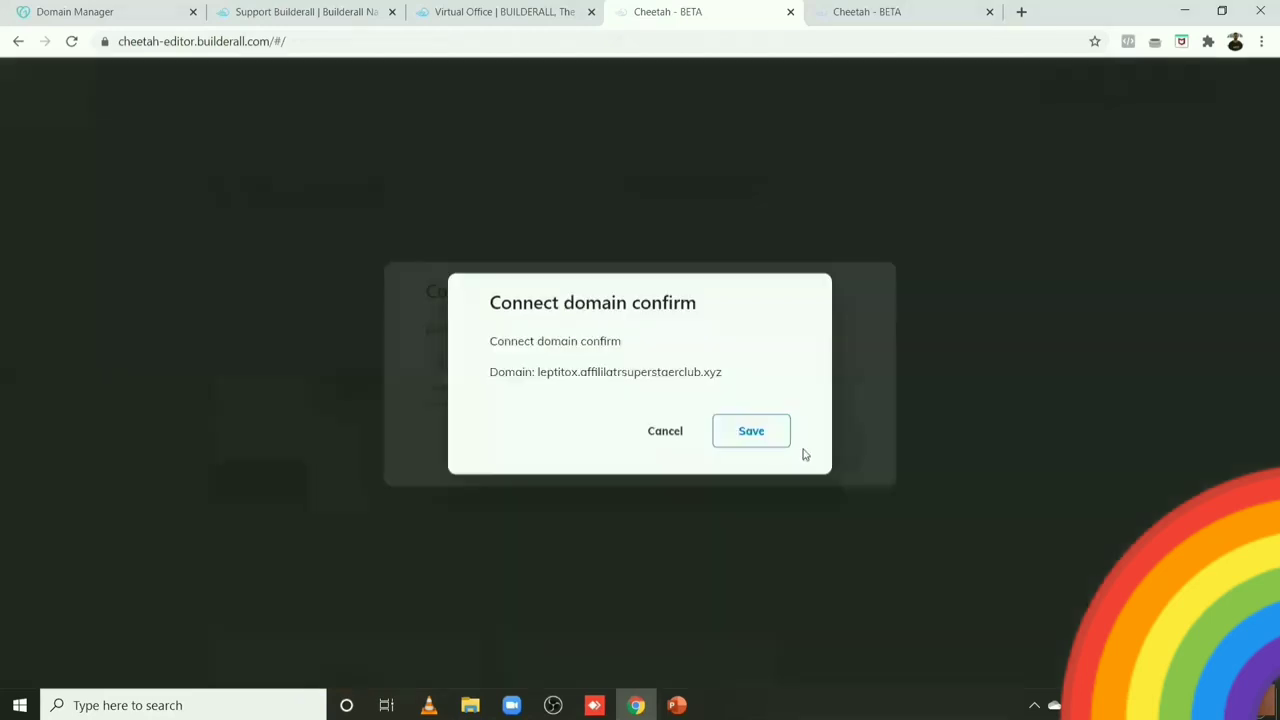
pyautogui.click(746, 443)
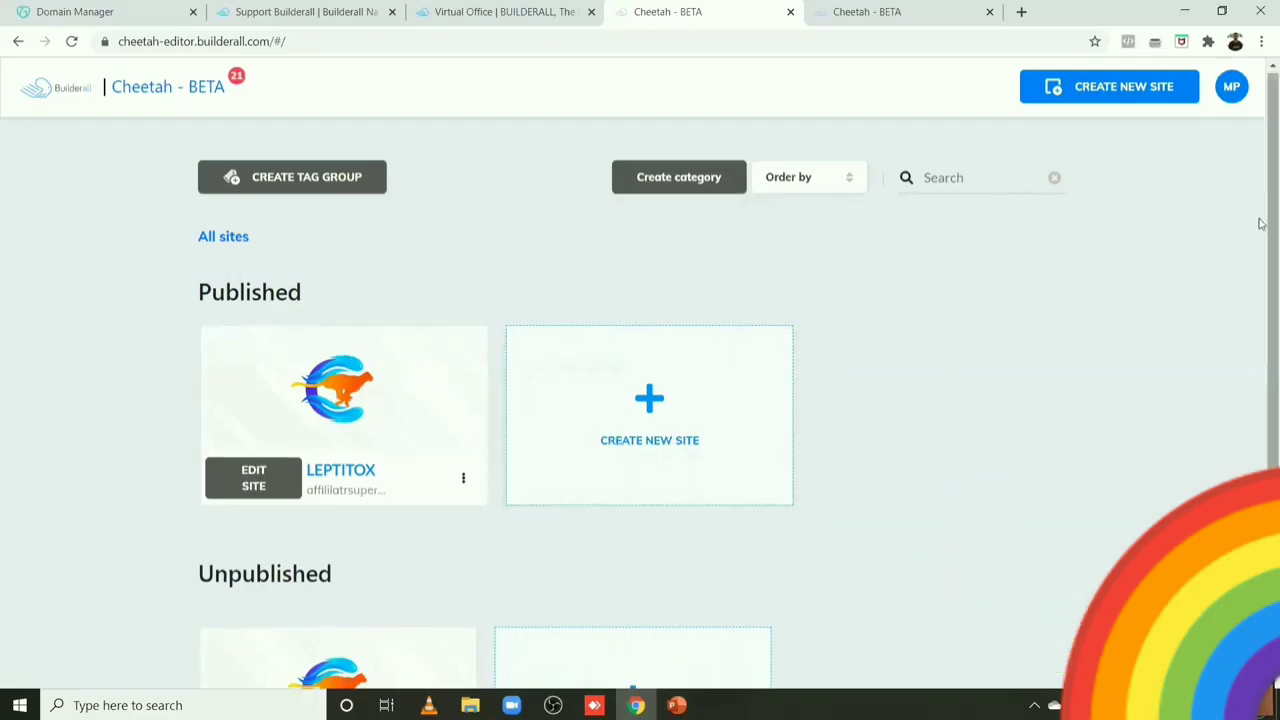
# Step: Publish LEPTITOX 1 from its options menu and dismiss the published confirmation
pyautogui.moveTo(1260, 217); pyautogui.dragTo(1264, 371)
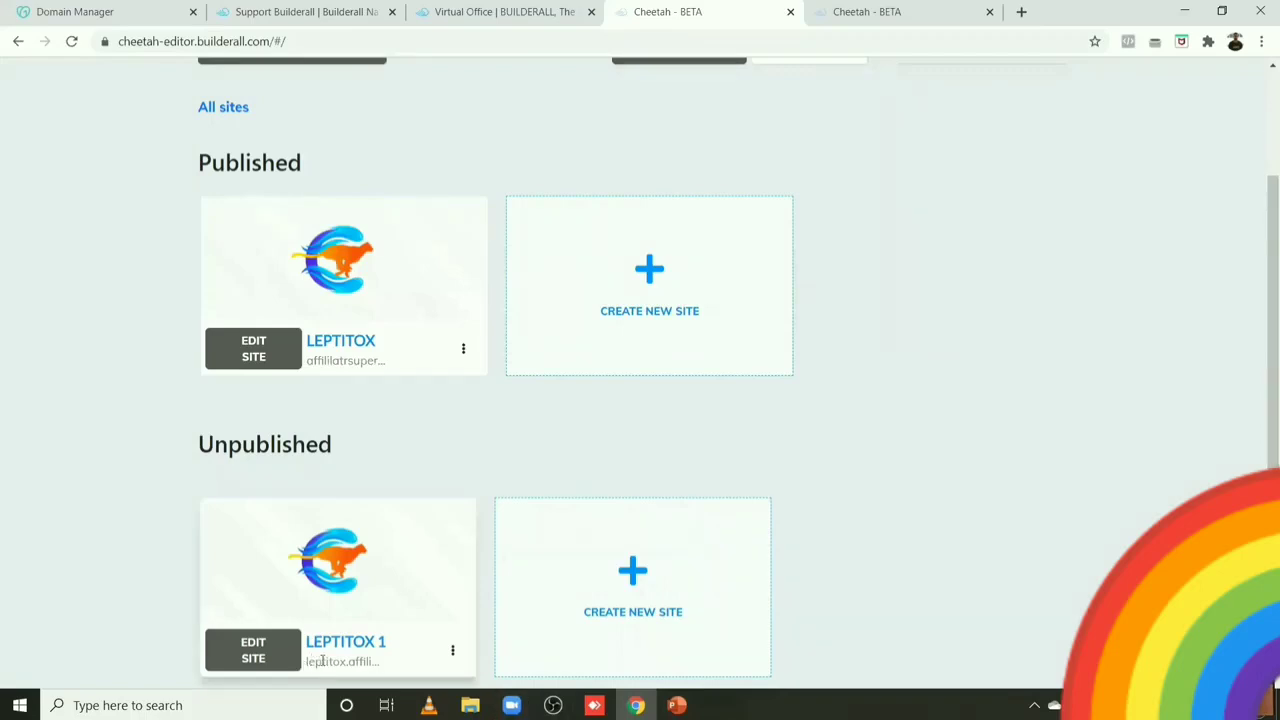
pyautogui.moveTo(378, 661); pyautogui.dragTo(318, 661)
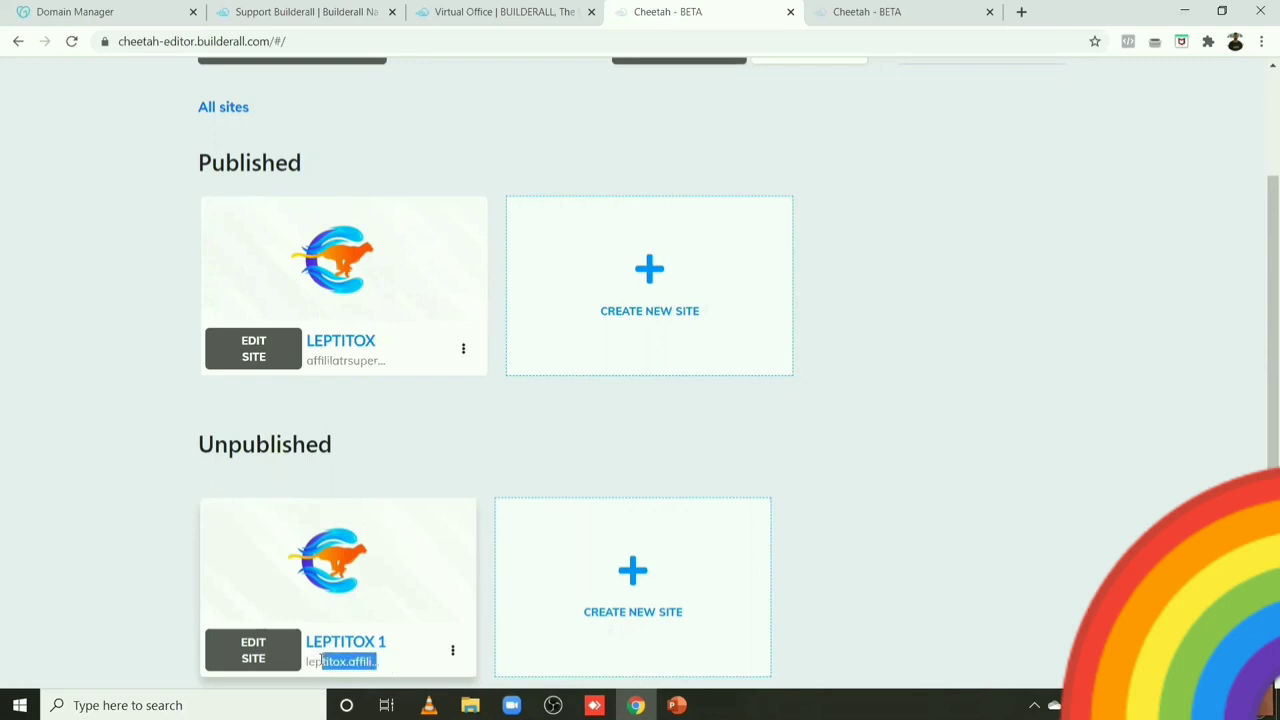
pyautogui.click(452, 651)
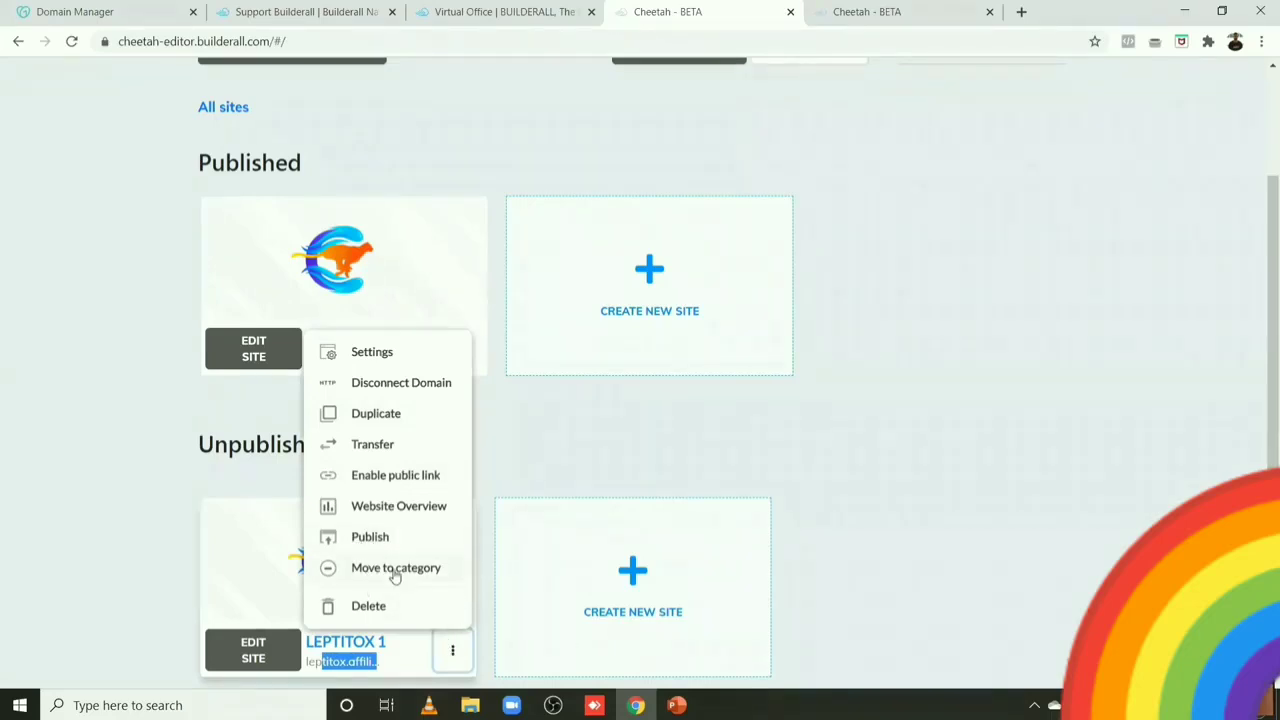
pyautogui.click(365, 545)
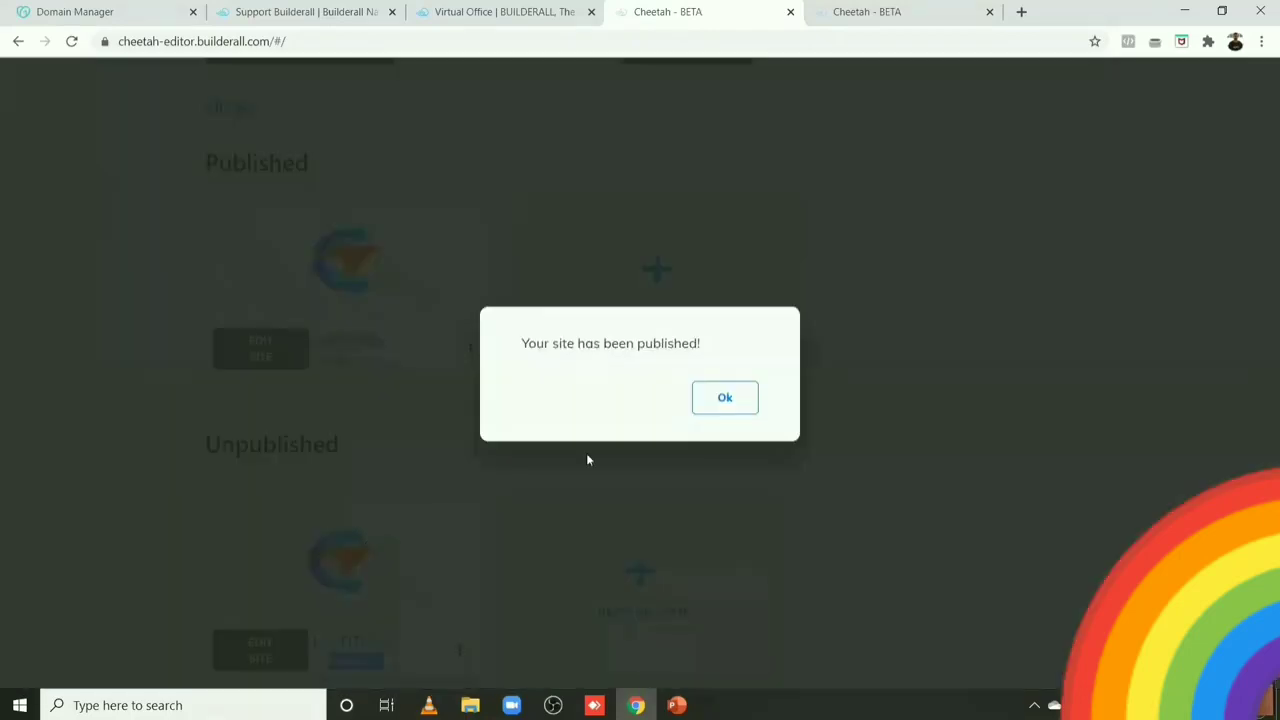
pyautogui.click(745, 398)
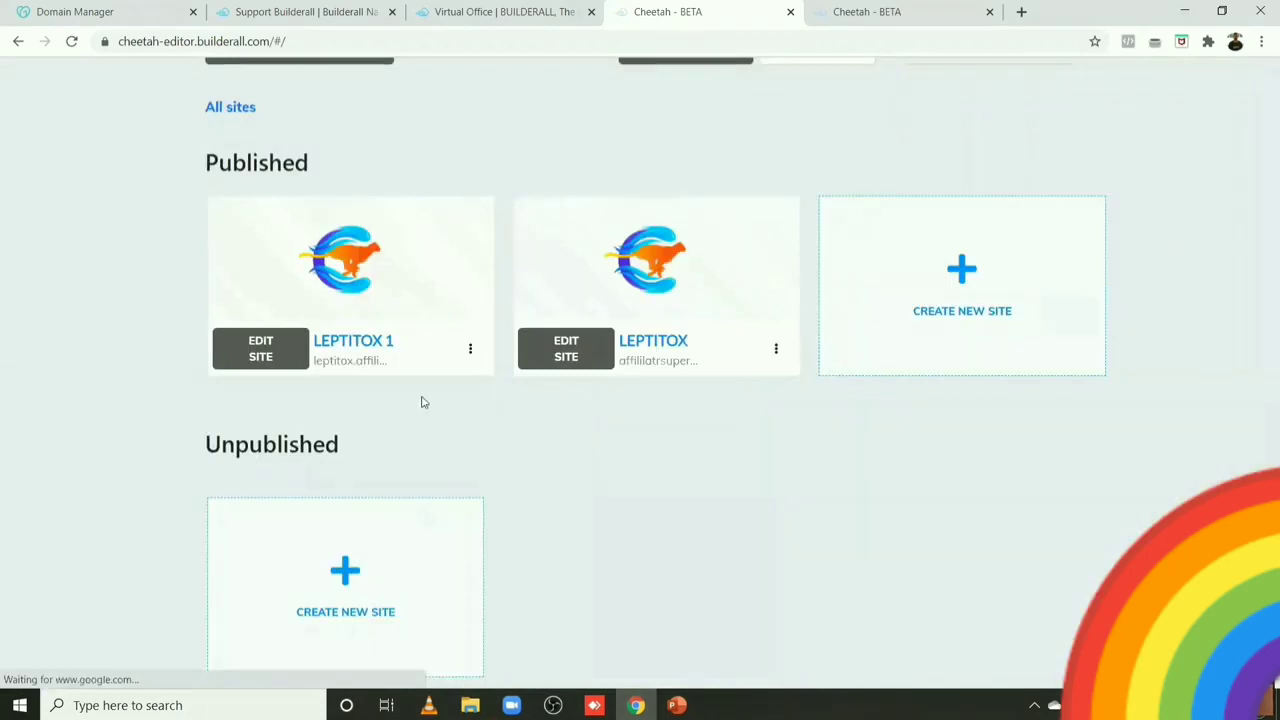
pyautogui.click(469, 352)
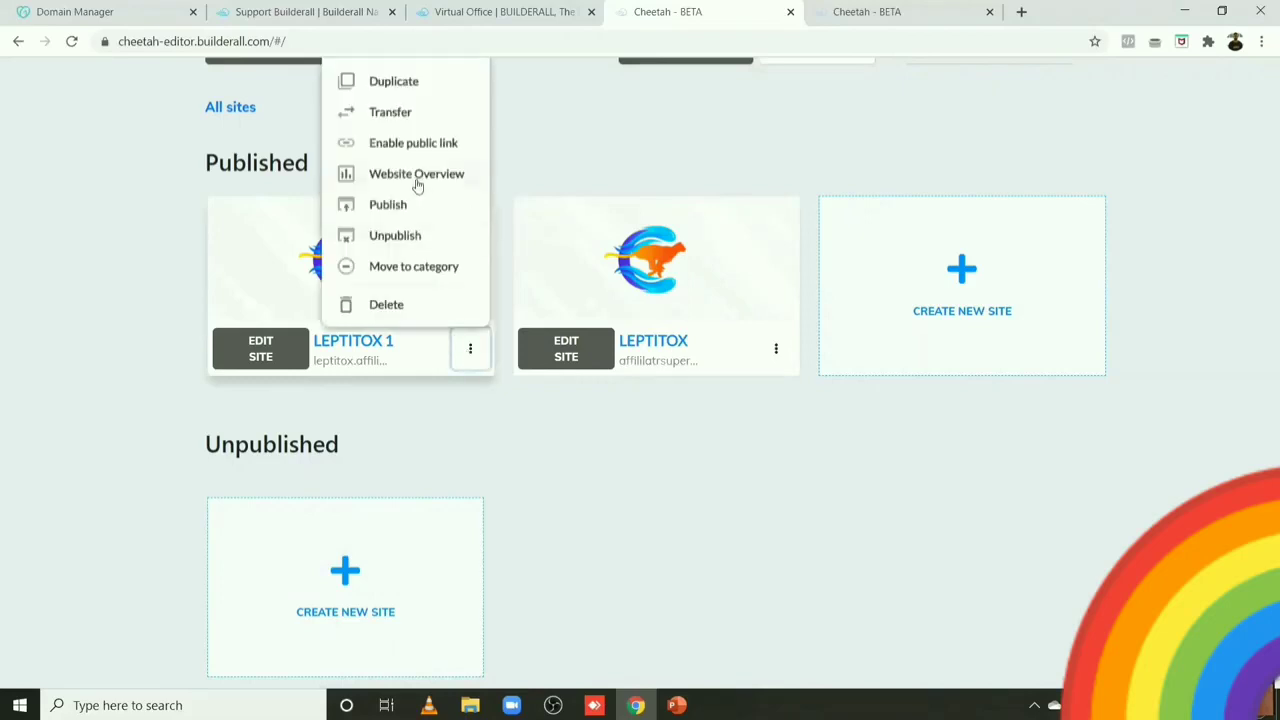
pyautogui.click(398, 112)
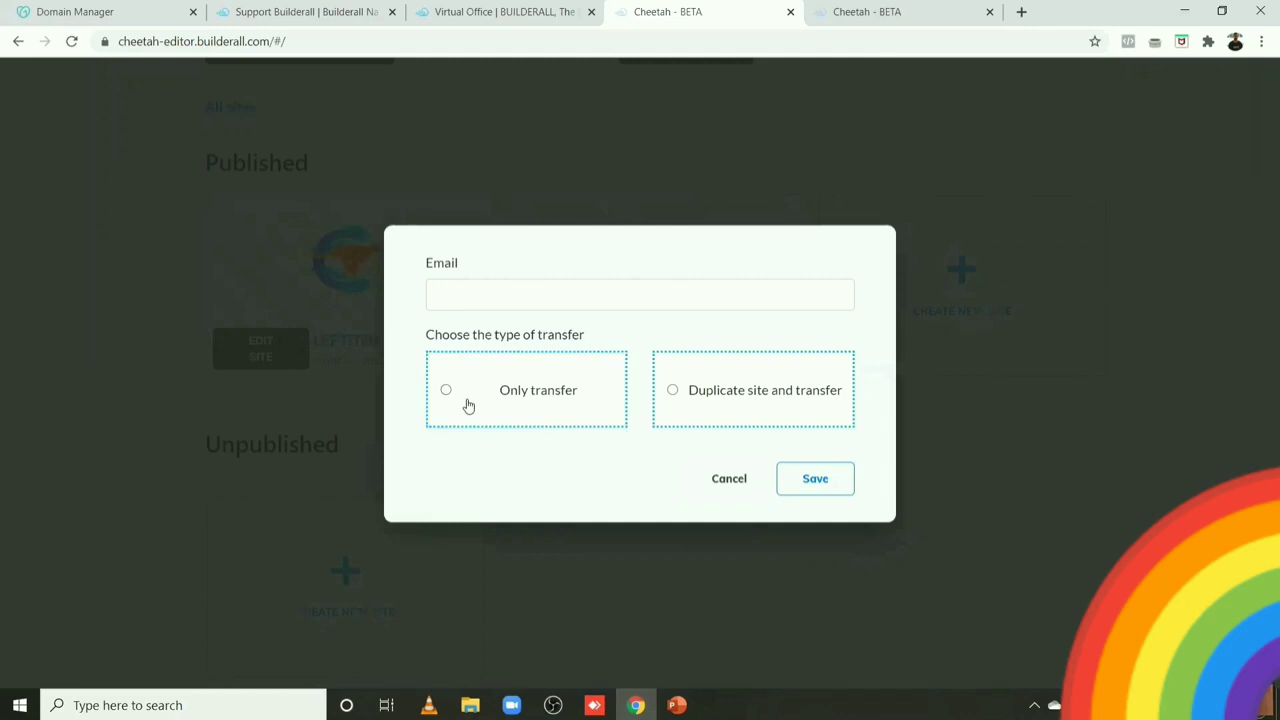
pyautogui.click(691, 385)
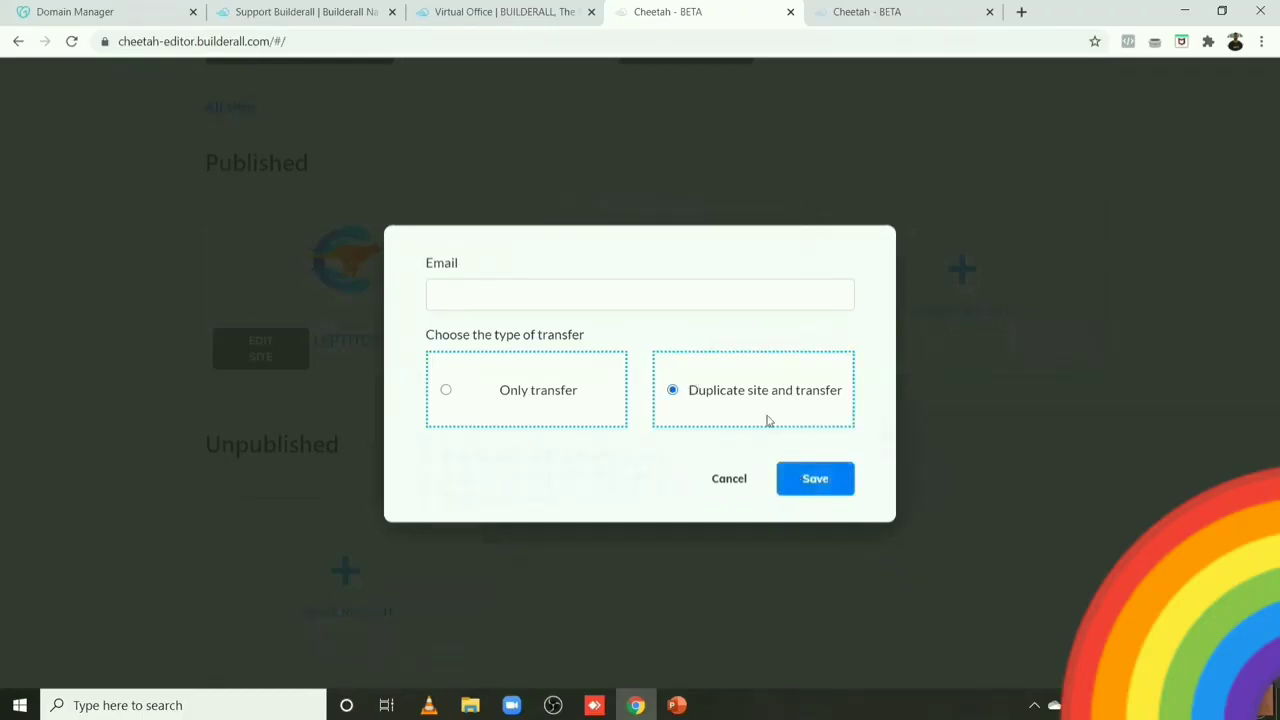
pyautogui.click(438, 295)
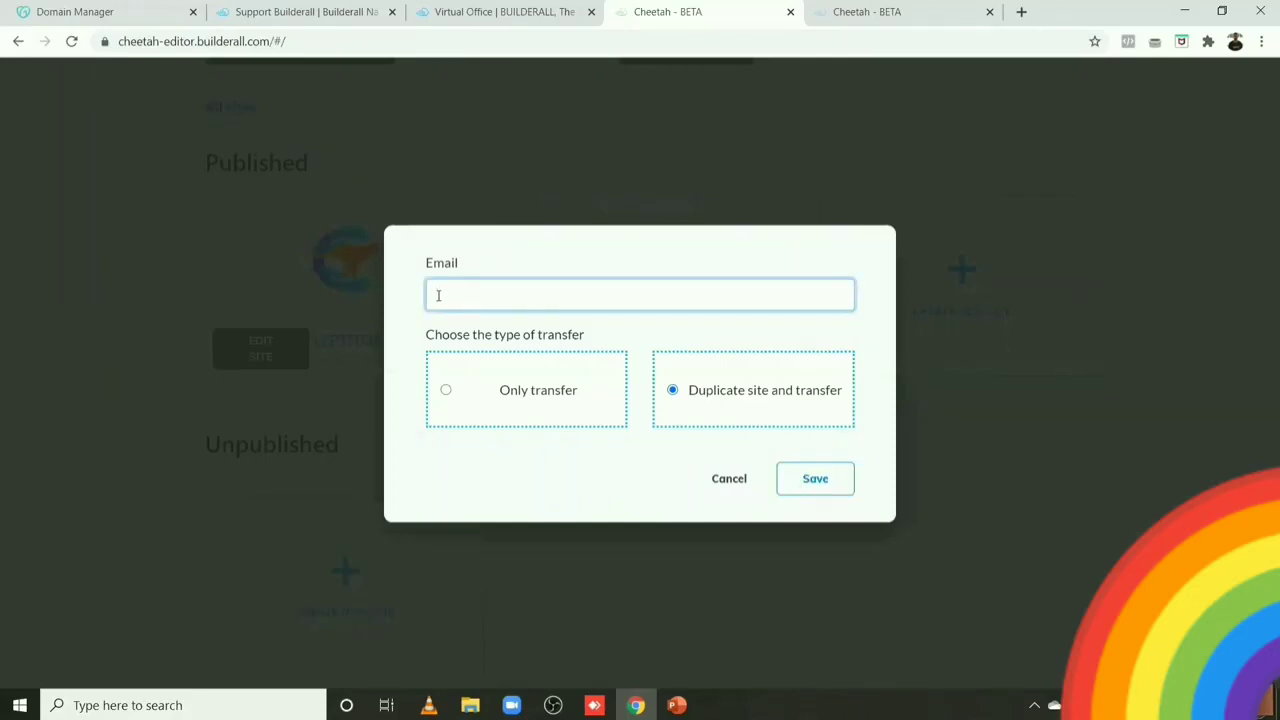
pyautogui.click(729, 480)
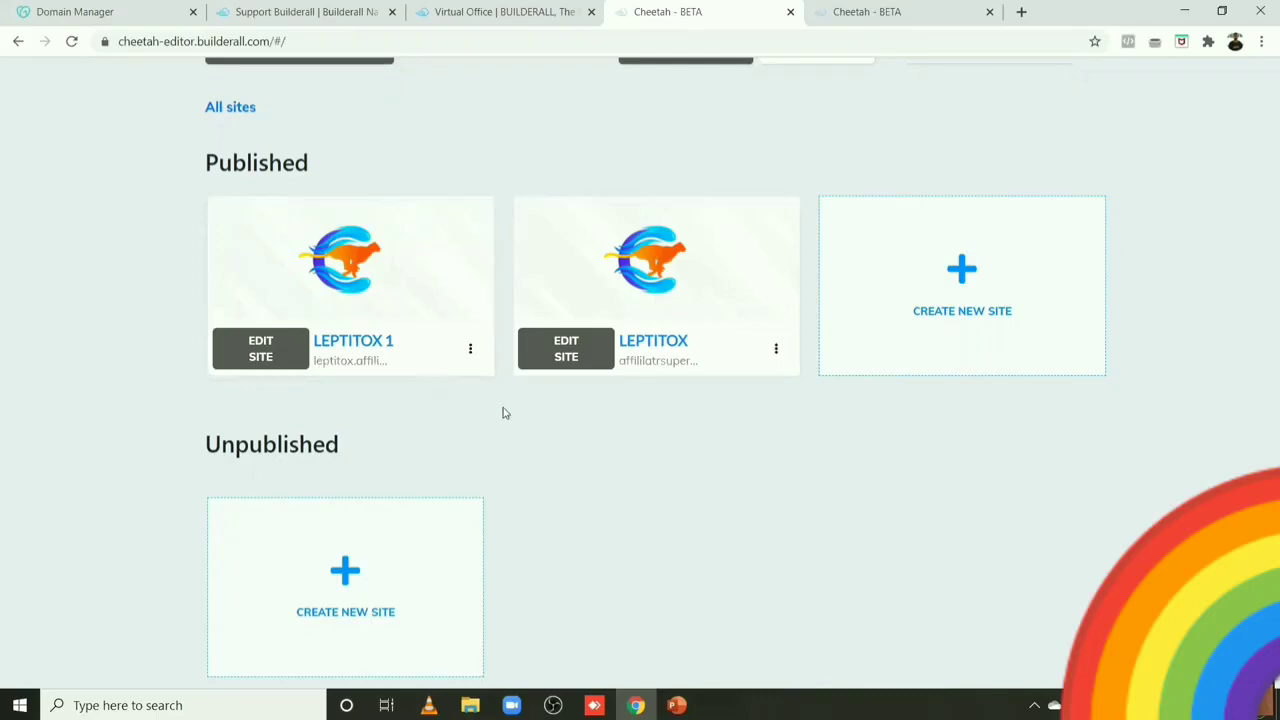
# Step: Open the original LEPTITOX site for editing and choose EDIT PAGE on its HOME page
pyautogui.click(561, 358)
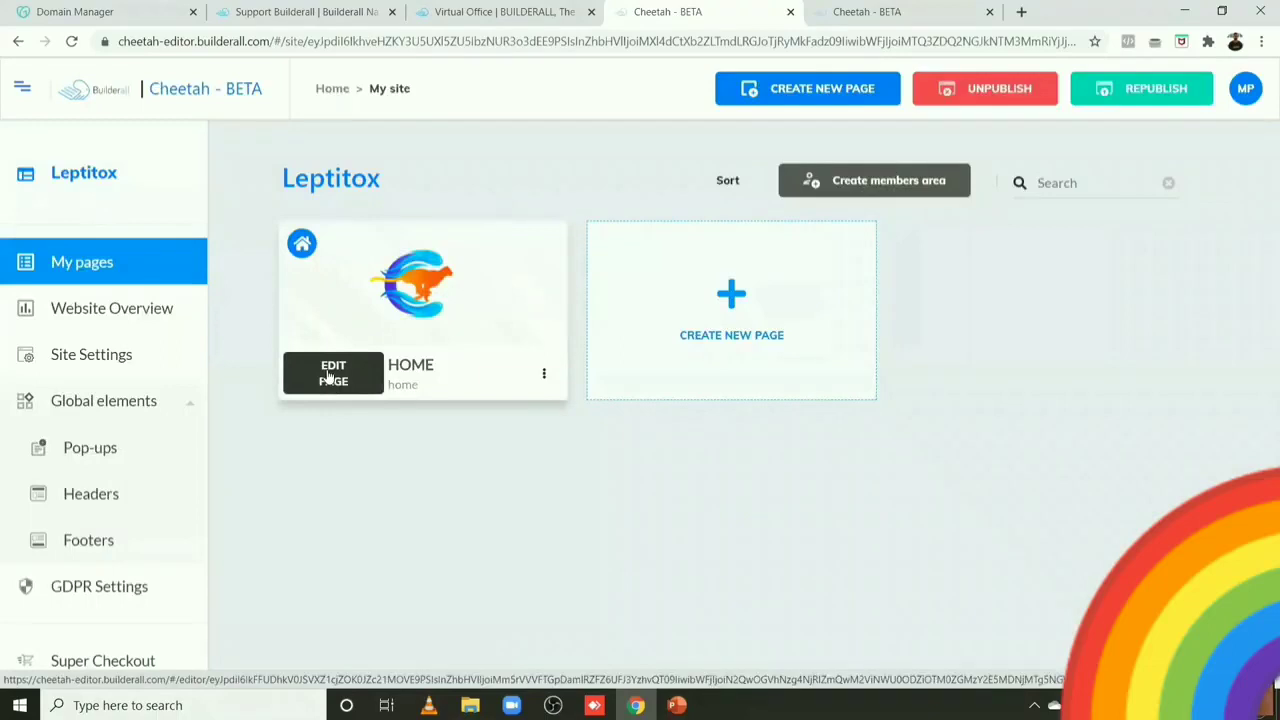
pyautogui.click(328, 378)
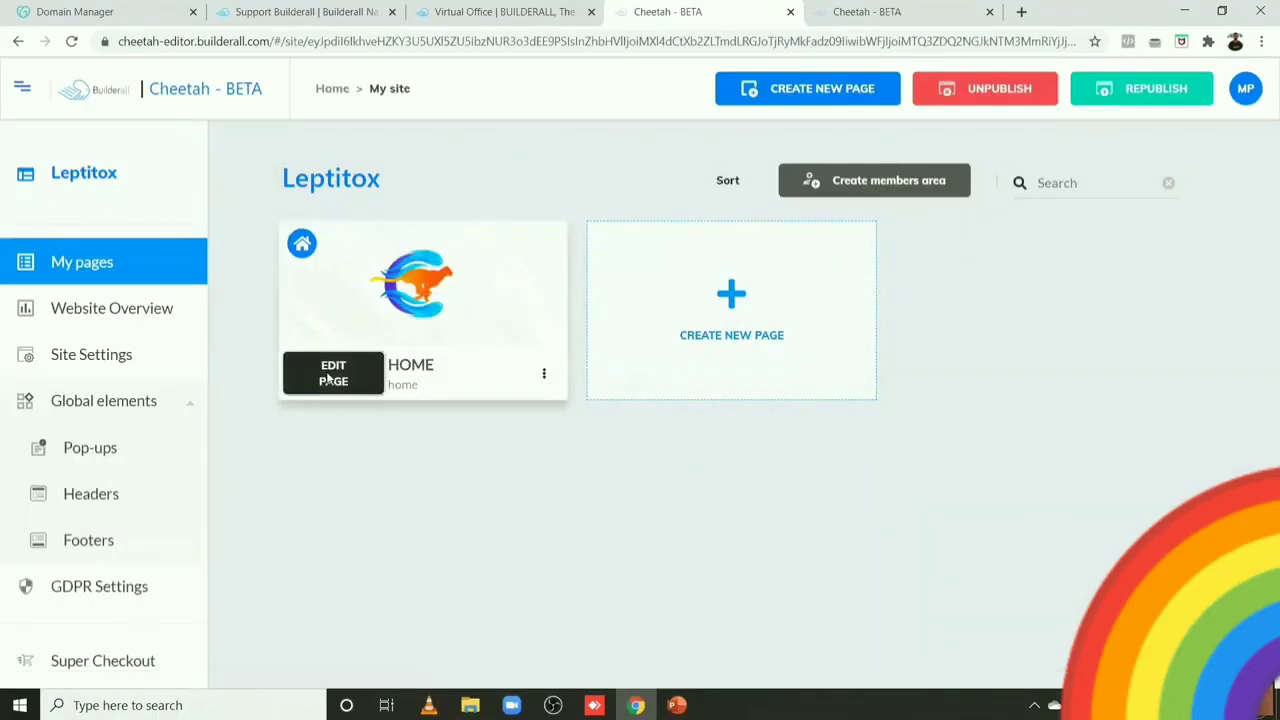